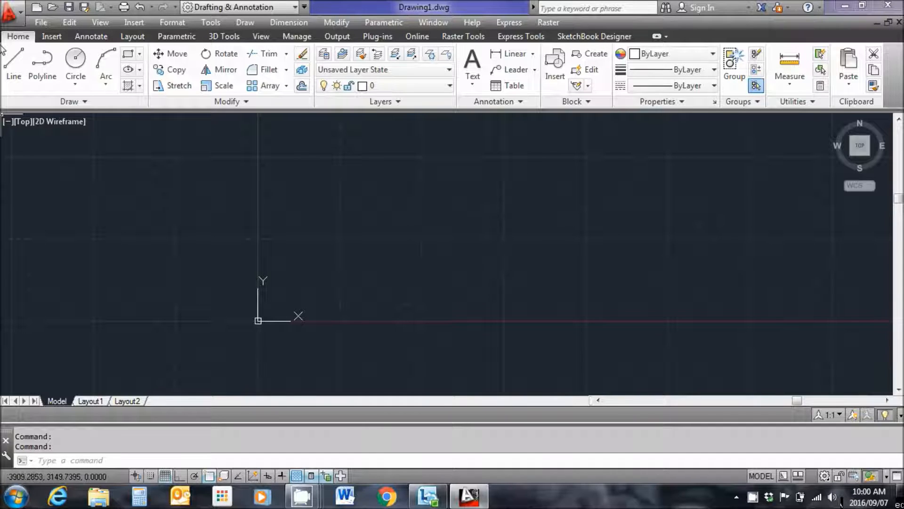
- Set the object colour to yellow, turn on ortho mode and draw a horizontal line 5 units long
{"action": "left_click", "coordinate": [711, 54]}
{"action": "left_click", "coordinate": [652, 117]}
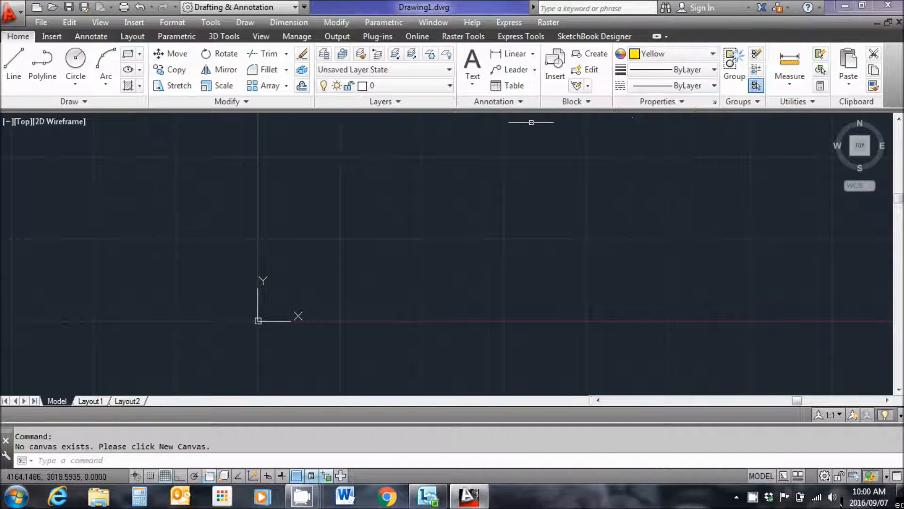
{"action": "left_click", "coordinate": [14, 62]}
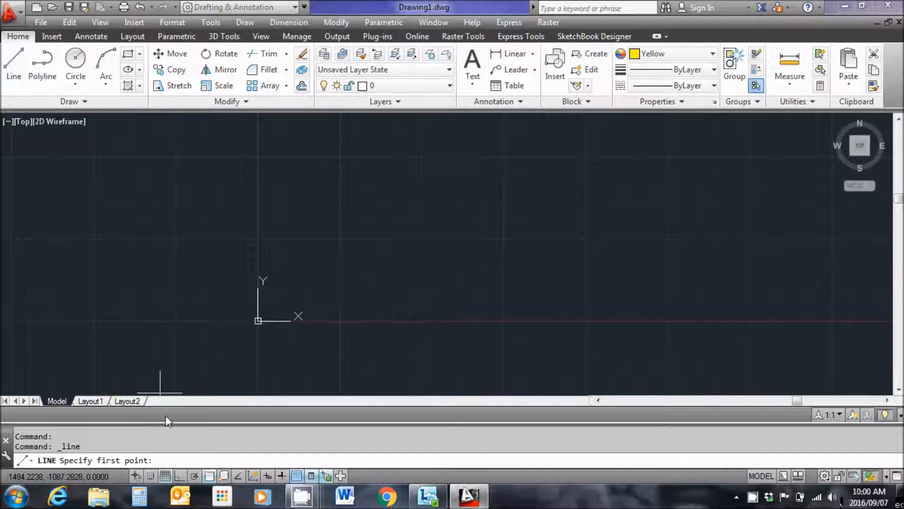
{"action": "left_click", "coordinate": [182, 476]}
{"action": "left_click", "coordinate": [345, 247]}
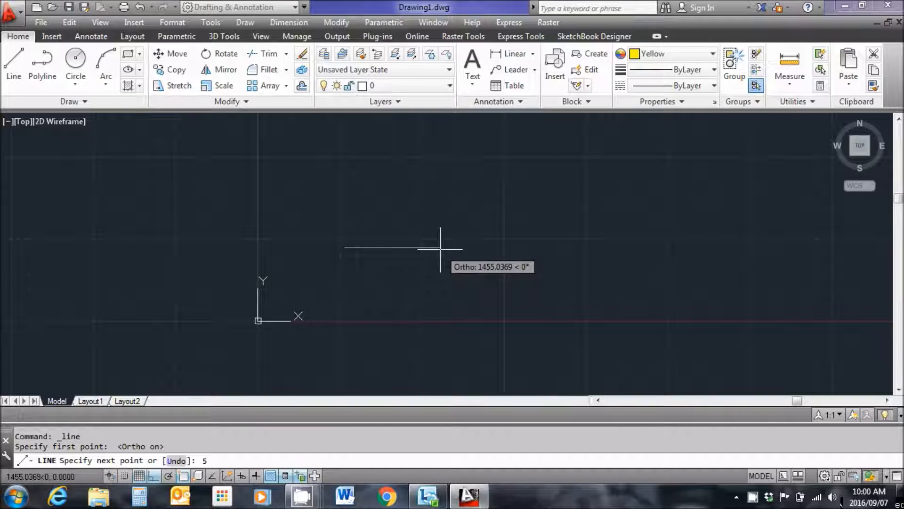
{"action": "type", "text": "5"}
{"action": "key", "text": "Return"}
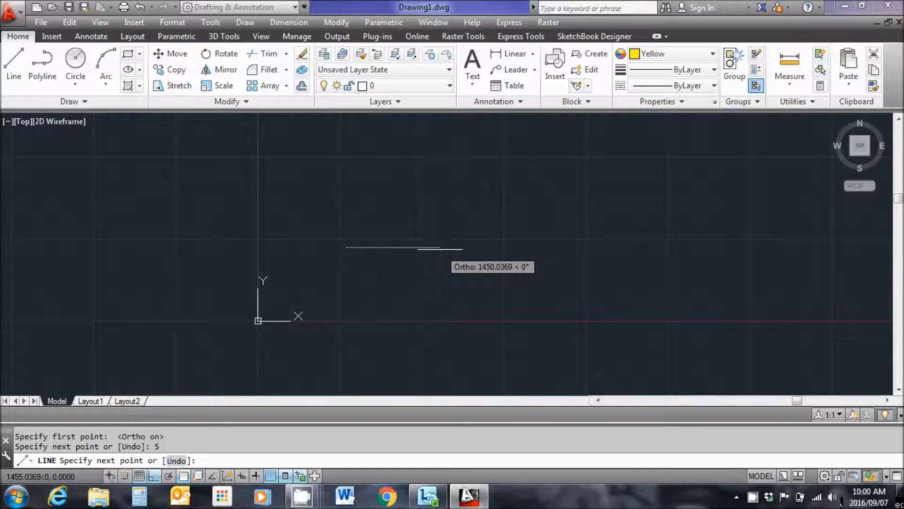
{"action": "right_click", "coordinate": [440, 249]}
{"action": "left_click", "coordinate": [470, 264]}
- Draw a vertical line 4 units long upward from the midpoint of the horizontal line
{"action": "scroll", "coordinate": [248, 252], "scroll_direction": "up", "scroll_amount": 3}
{"action": "scroll", "coordinate": [500, 227], "scroll_direction": "up", "scroll_amount": 4}
{"action": "scroll", "coordinate": [407, 260], "scroll_direction": "up", "scroll_amount": 5}
{"action": "scroll", "coordinate": [383, 327], "scroll_direction": "up", "scroll_amount": 4}
{"action": "middle_click_drag", "start_coordinate": [378, 269], "coordinate": [371, 293]}
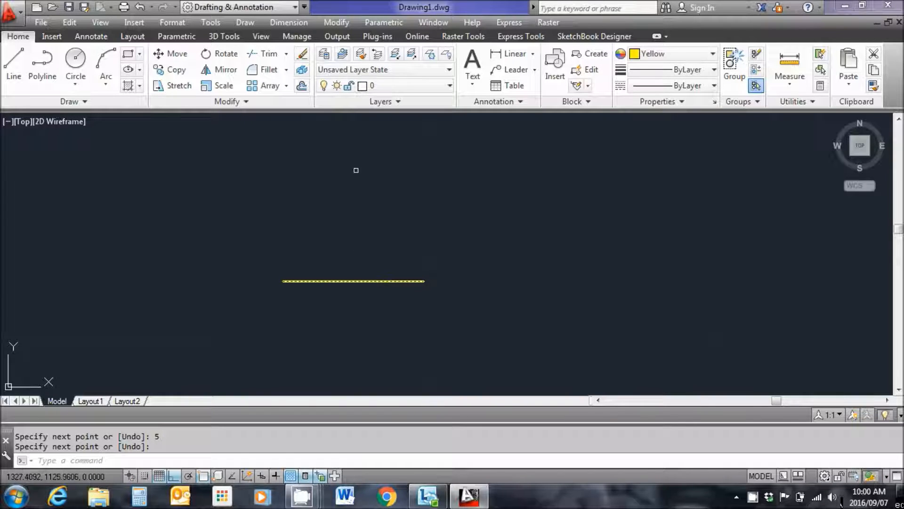
{"action": "left_click", "coordinate": [15, 64]}
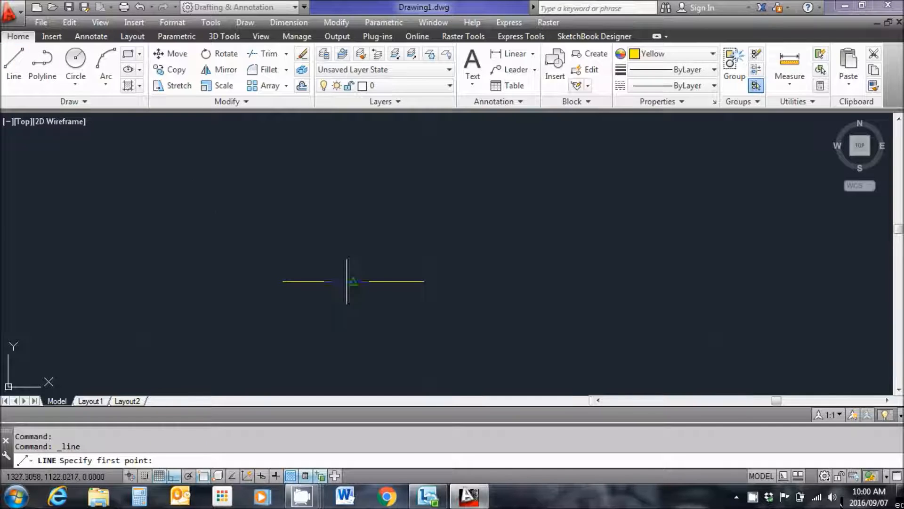
{"action": "left_click", "coordinate": [353, 281]}
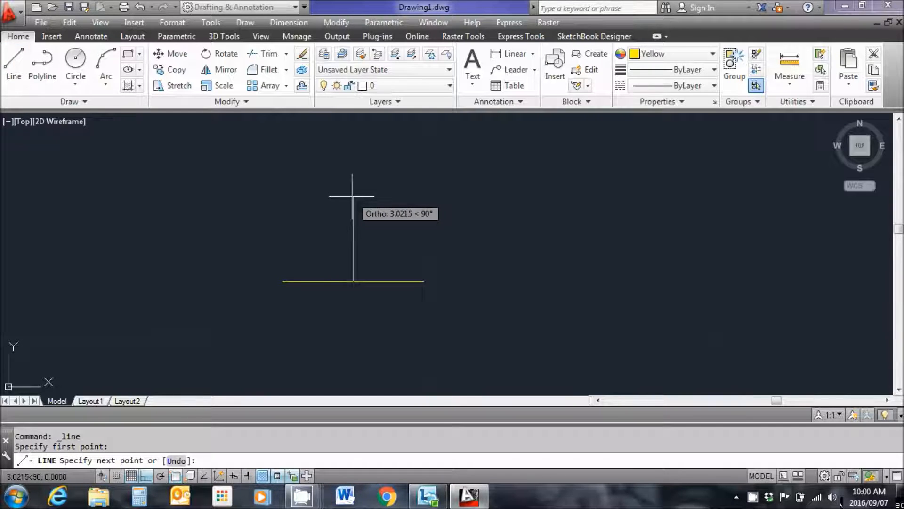
{"action": "type", "text": "4"}
{"action": "key", "text": "Return"}
{"action": "right_click", "coordinate": [375, 168]}
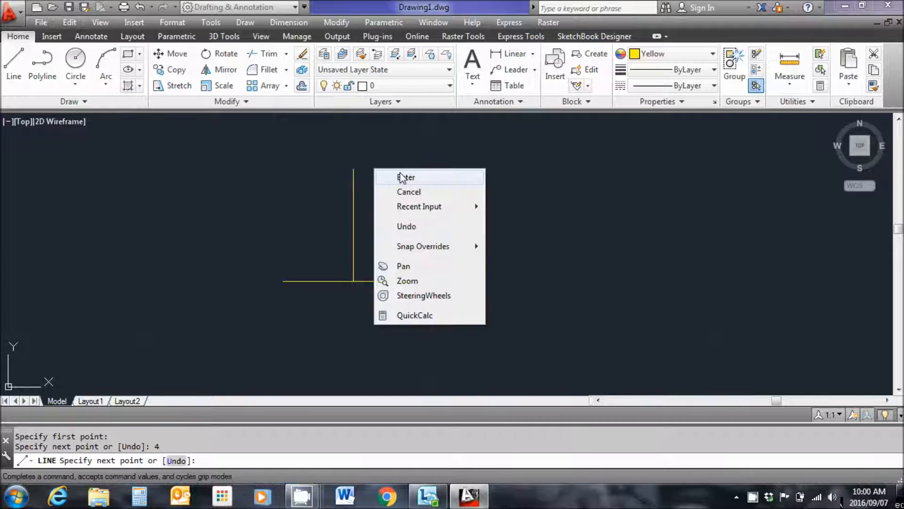
{"action": "left_click", "coordinate": [403, 178]}
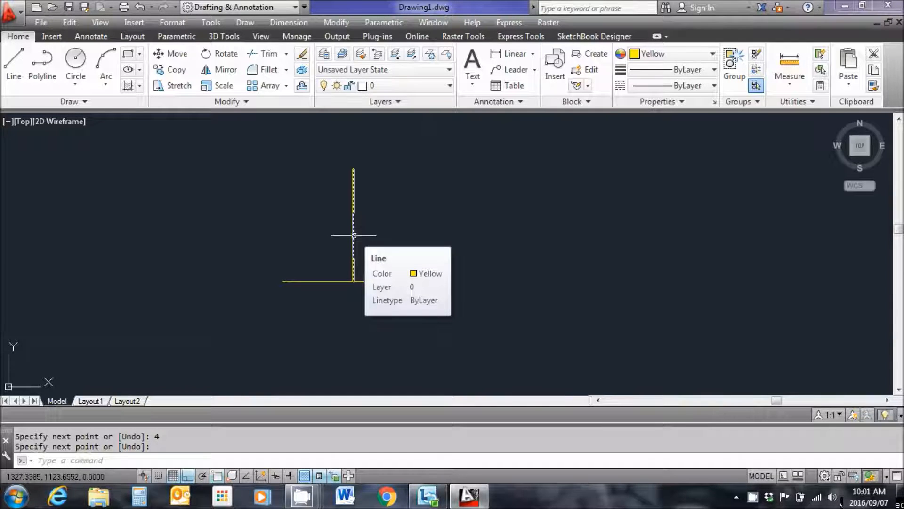
{"action": "key", "text": "Escape"}
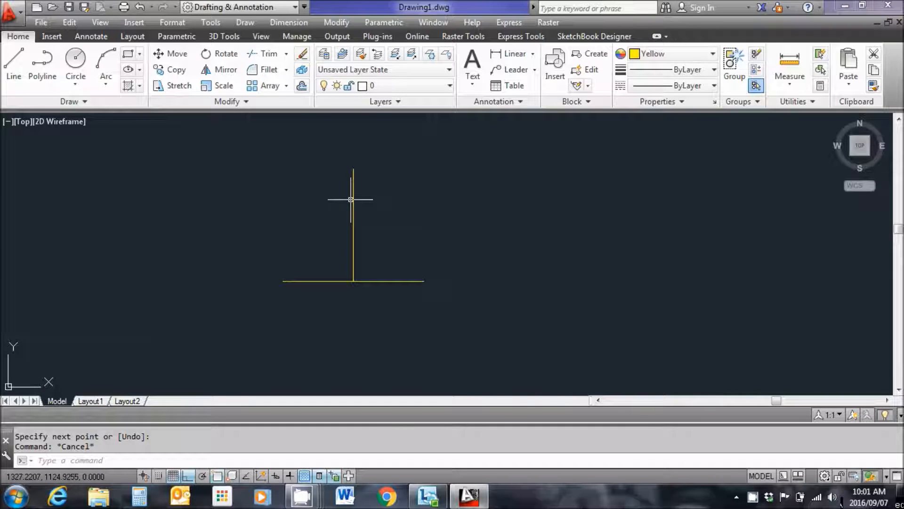
- Offset the vertical line 3 units to both its right and left sides
{"action": "type", "text": "o"}
{"action": "key", "text": "Return"}
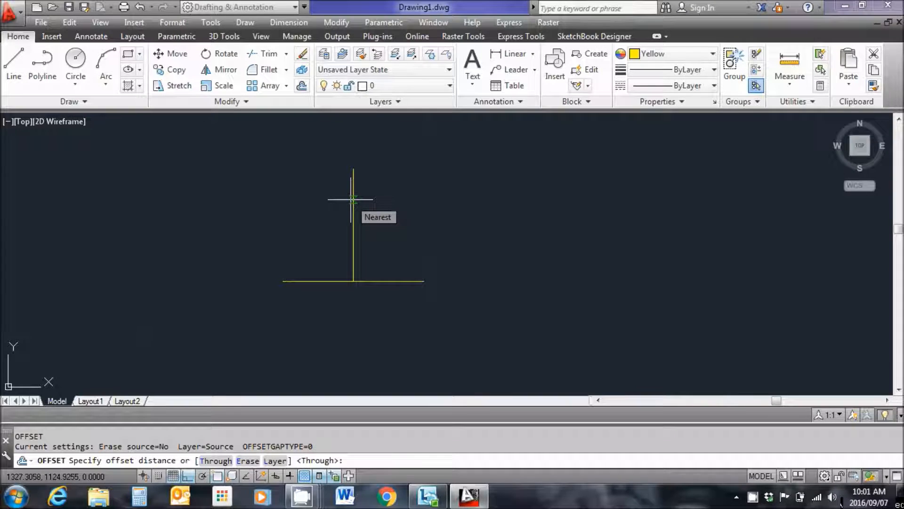
{"action": "type", "text": "3"}
{"action": "key", "text": "Return"}
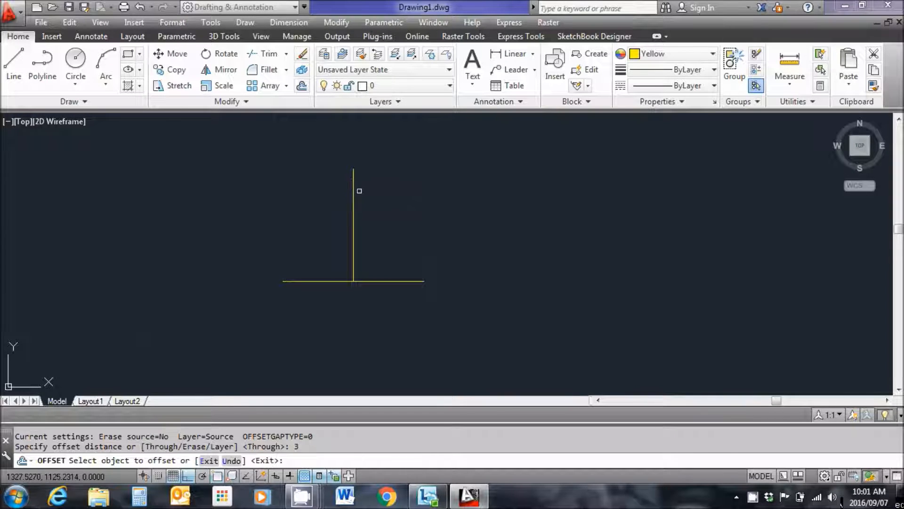
{"action": "left_click", "coordinate": [354, 196]}
{"action": "left_click", "coordinate": [450, 196]}
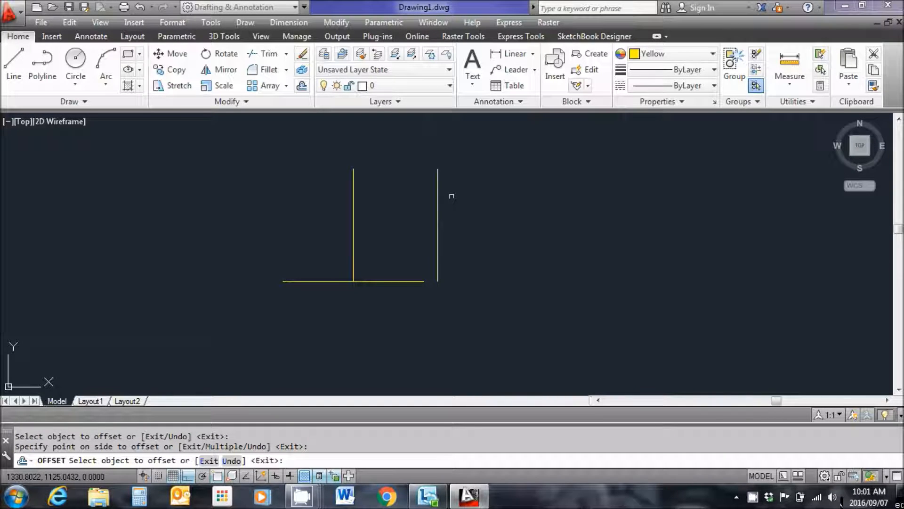
{"action": "left_click", "coordinate": [354, 195]}
{"action": "left_click", "coordinate": [301, 195]}
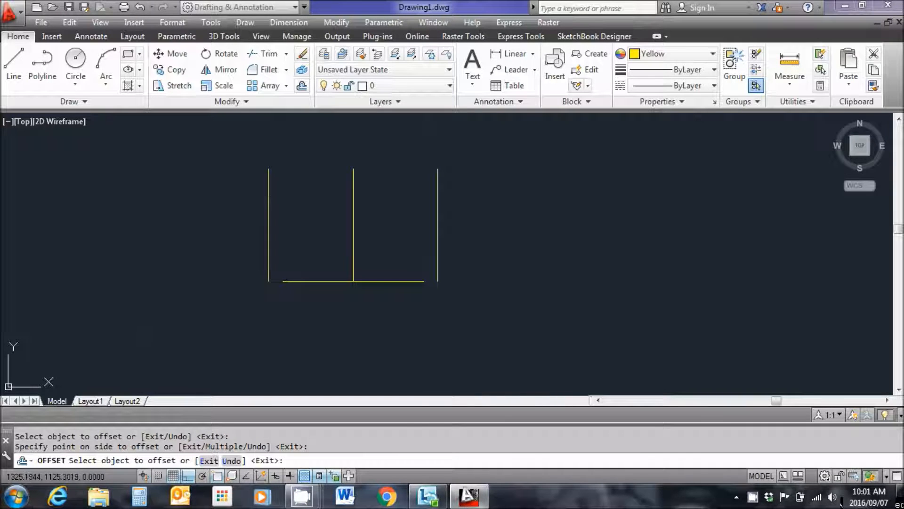
{"action": "right_click", "coordinate": [294, 190]}
{"action": "left_click", "coordinate": [336, 199]}
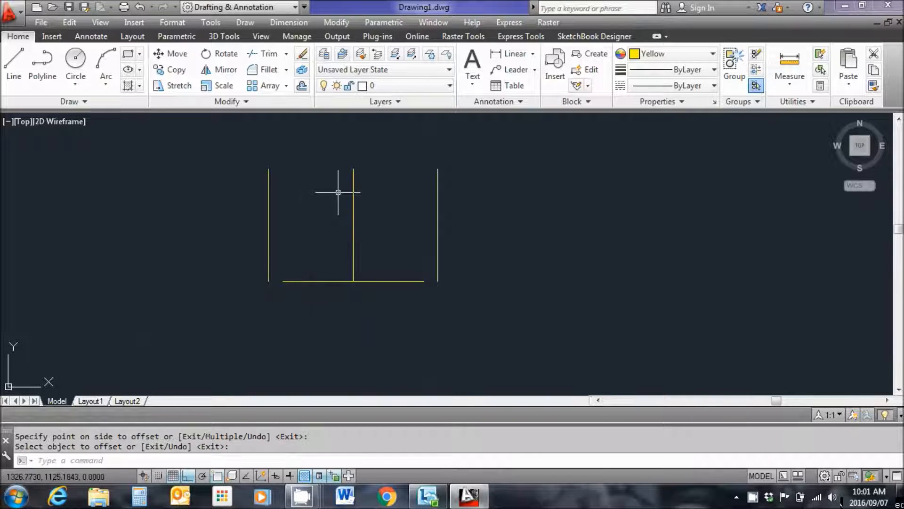
- Offset the two outer vertical lines 2 units outward, one on each side
{"action": "key", "text": "Return"}
{"action": "type", "text": "2"}
{"action": "key", "text": "Return"}
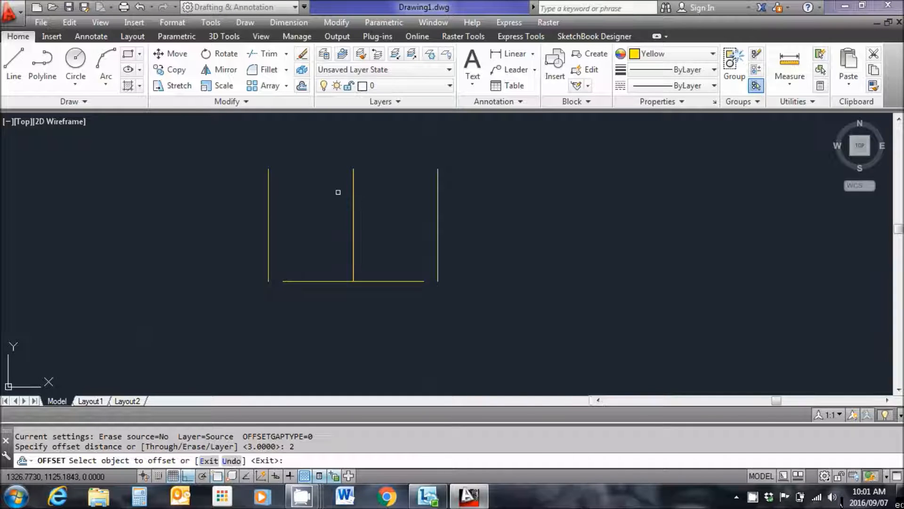
{"action": "left_click", "coordinate": [438, 208]}
{"action": "left_click", "coordinate": [474, 200]}
{"action": "left_click", "coordinate": [268, 205]}
{"action": "left_click", "coordinate": [240, 204]}
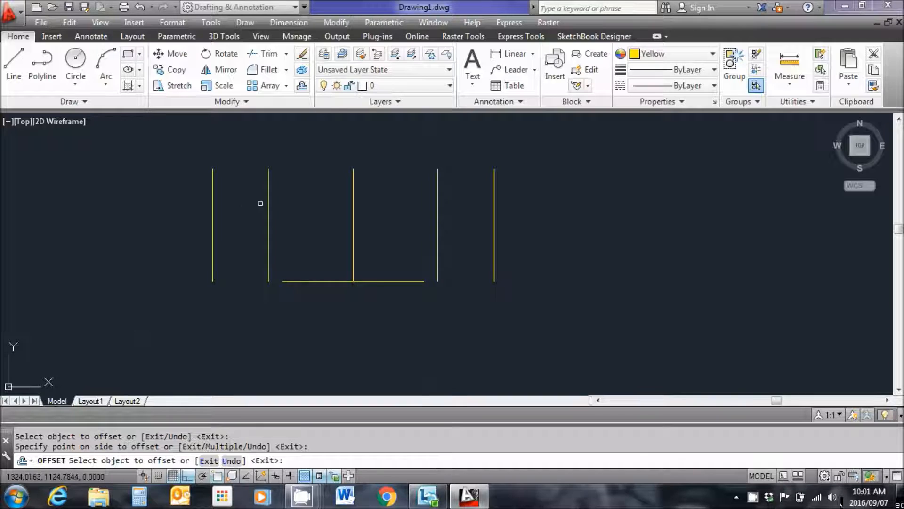
{"action": "right_click", "coordinate": [271, 206]}
{"action": "left_click", "coordinate": [339, 212]}
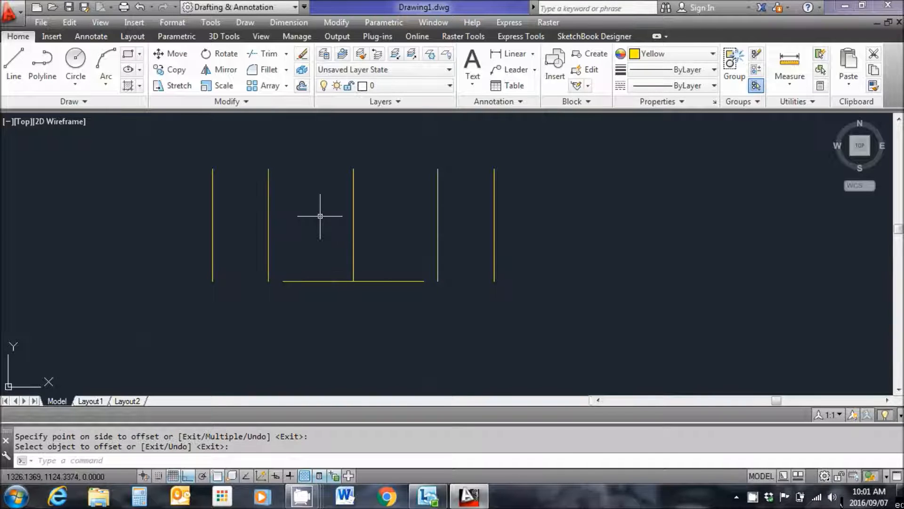
- Offset the two outermost vertical lines outward by 3 units, one on each side
{"action": "type", "text": "o"}
{"action": "key", "text": "Return"}
{"action": "type", "text": "3"}
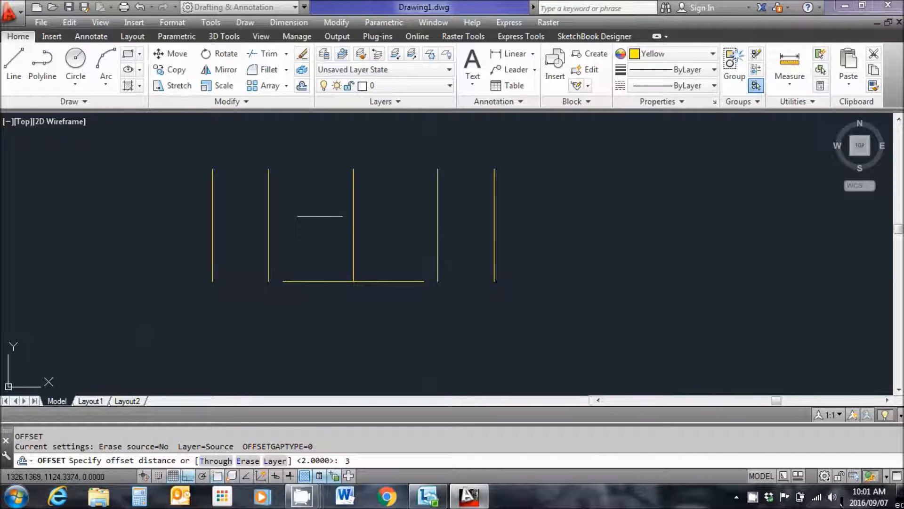
{"action": "key", "text": "Return"}
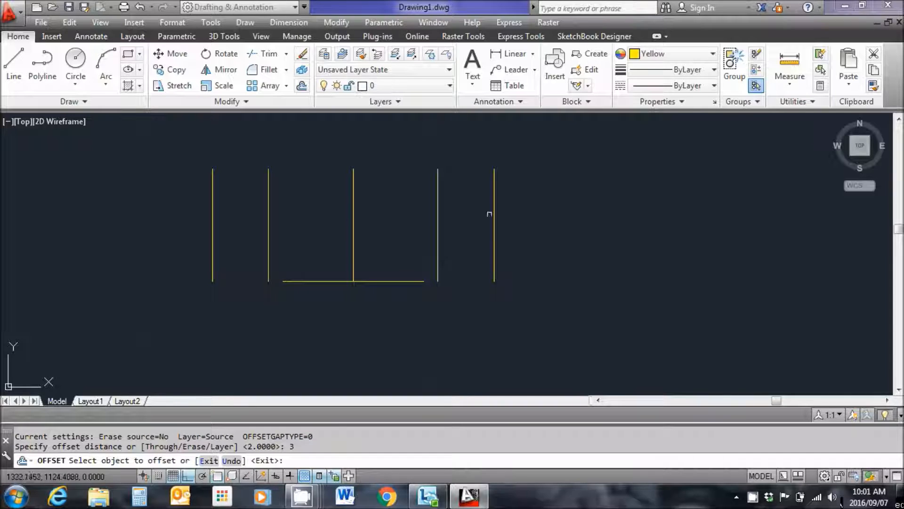
{"action": "left_click", "coordinate": [494, 211]}
{"action": "left_click", "coordinate": [538, 210]}
{"action": "left_click", "coordinate": [219, 207]}
{"action": "left_click", "coordinate": [172, 216]}
{"action": "right_click", "coordinate": [406, 246]}
{"action": "left_click", "coordinate": [443, 257]}
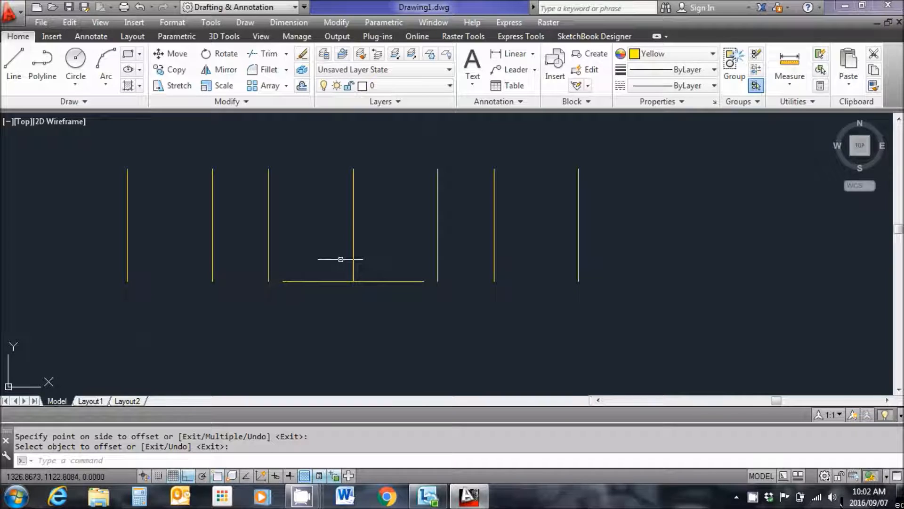
- Offset the horizontal line 1 unit downward
{"action": "middle_click_drag", "start_coordinate": [350, 300], "coordinate": [343, 246]}
{"action": "scroll", "coordinate": [354, 230], "scroll_direction": "up", "scroll_amount": 2}
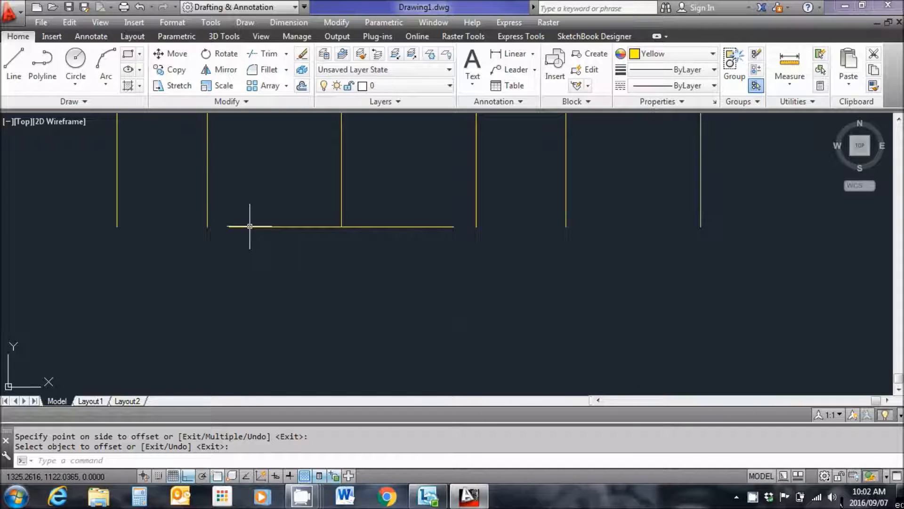
{"action": "type", "text": "o"}
{"action": "key", "text": "Return"}
{"action": "type", "text": "1"}
{"action": "key", "text": "Return"}
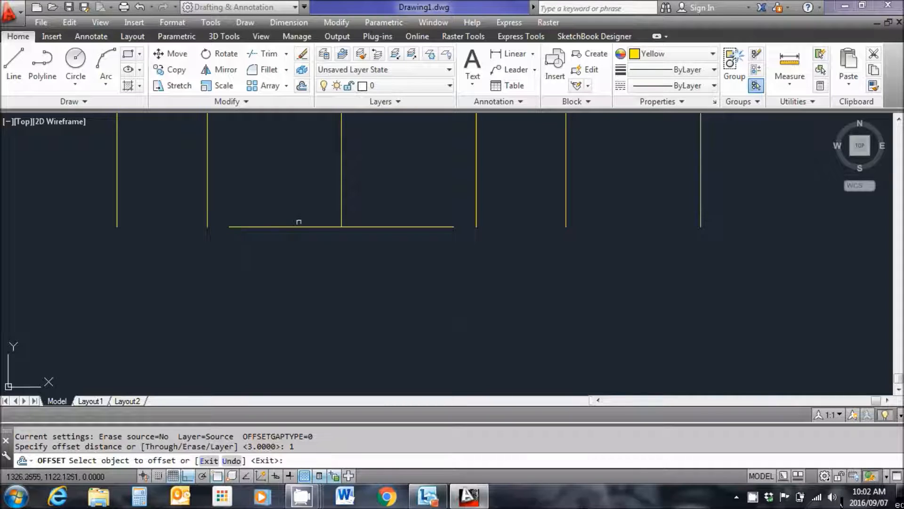
{"action": "left_click", "coordinate": [290, 227]}
{"action": "left_click", "coordinate": [308, 267]}
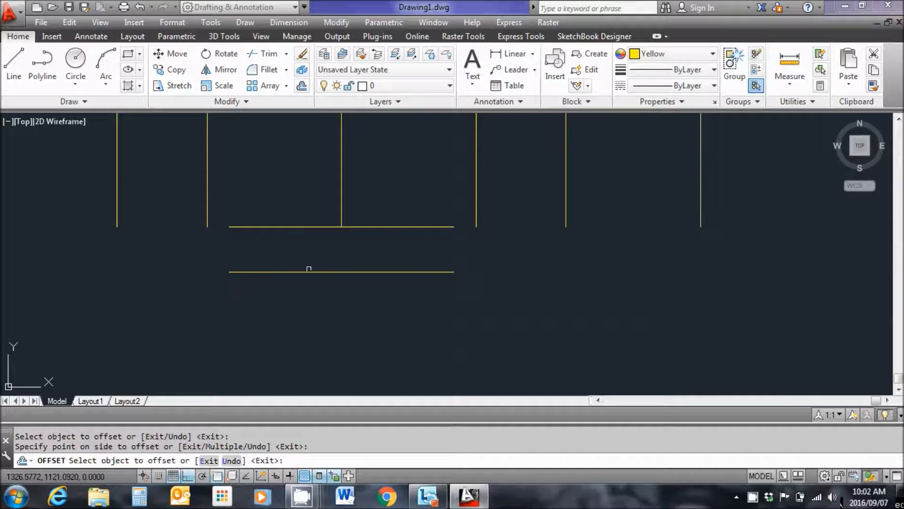
{"action": "scroll", "coordinate": [445, 243], "scroll_direction": "down", "scroll_amount": 4}
{"action": "right_click", "coordinate": [520, 276]}
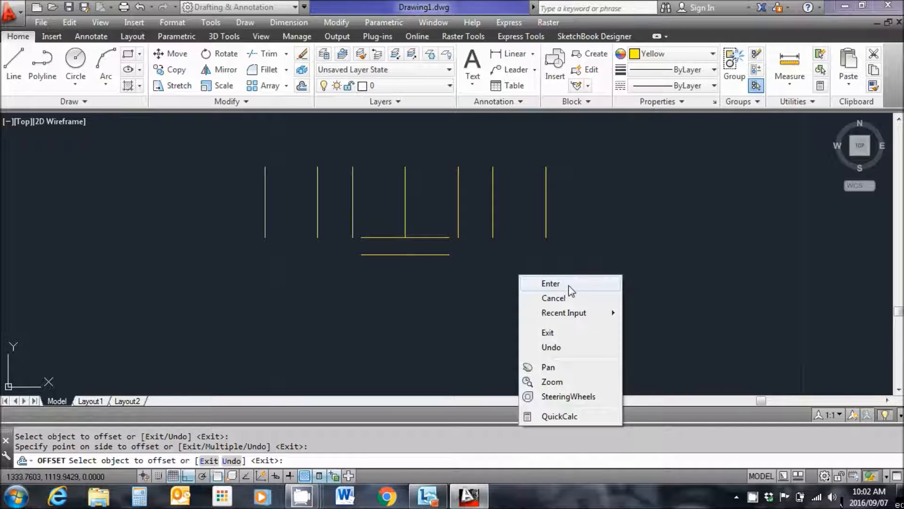
{"action": "left_click", "coordinate": [551, 284]}
{"action": "key", "text": "Escape"}
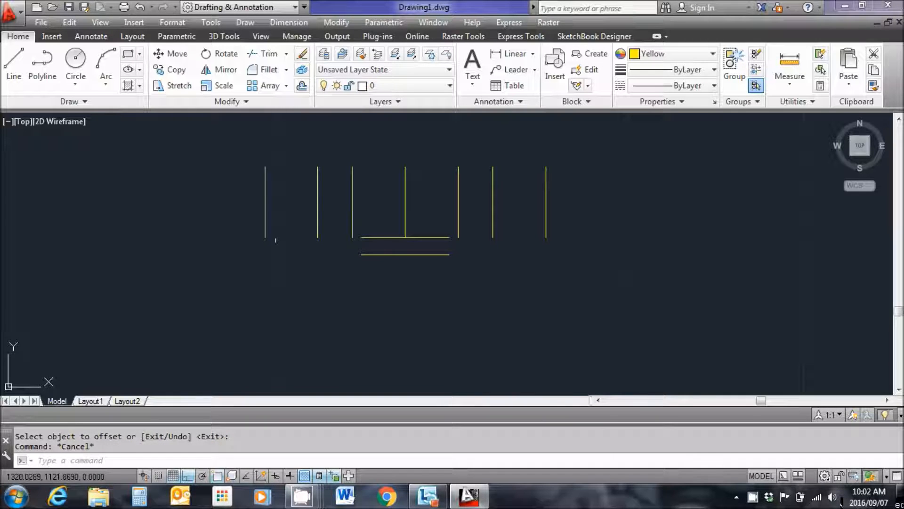
- Fillet the leftmost and rightmost vertical lines with the lower horizontal line to form two square corners
{"action": "left_click", "coordinate": [278, 71]}
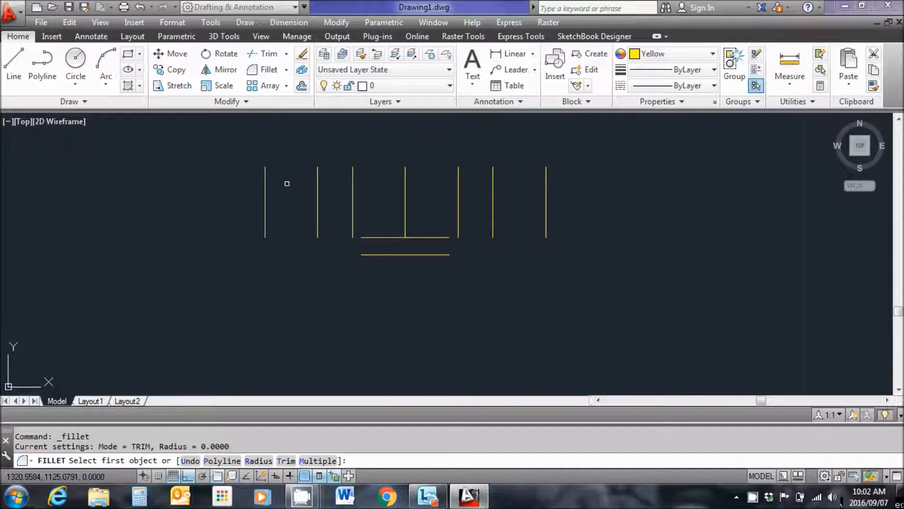
{"action": "left_click", "coordinate": [265, 227]}
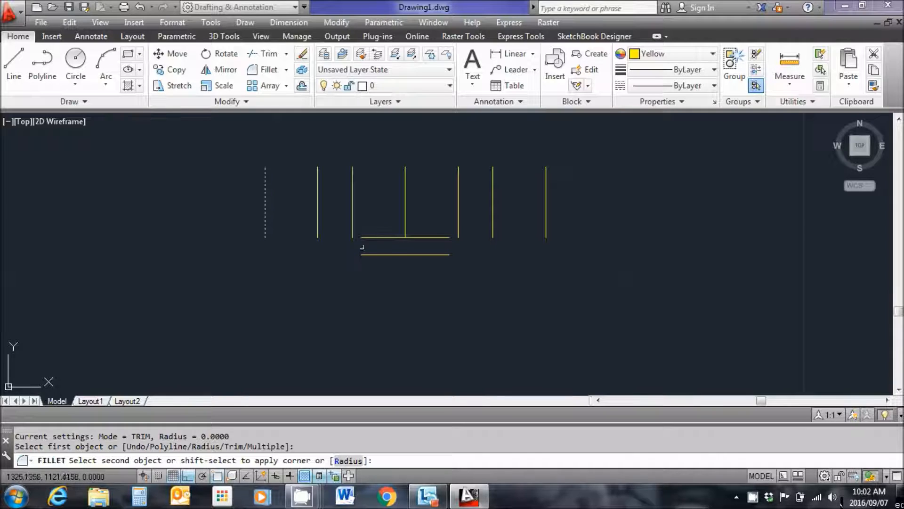
{"action": "left_click", "coordinate": [372, 254]}
{"action": "right_click", "coordinate": [496, 225]}
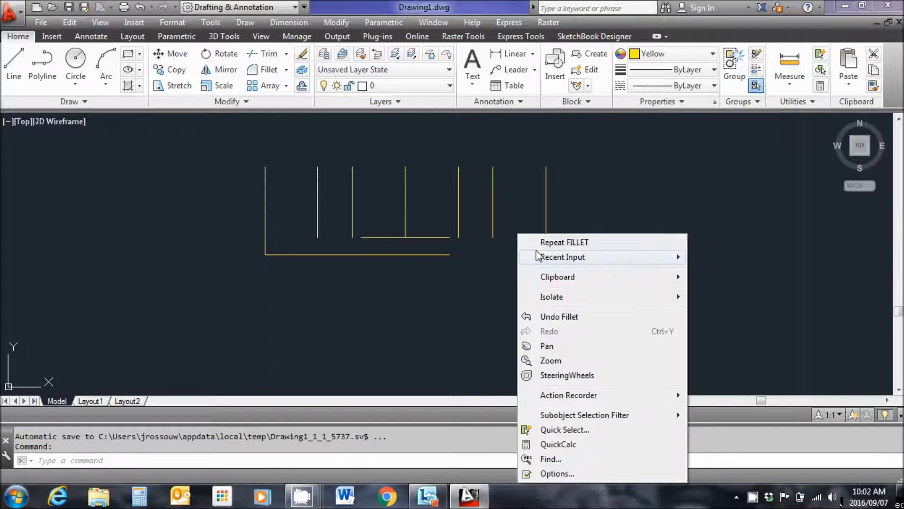
{"action": "left_click", "coordinate": [541, 235]}
{"action": "left_click", "coordinate": [542, 233]}
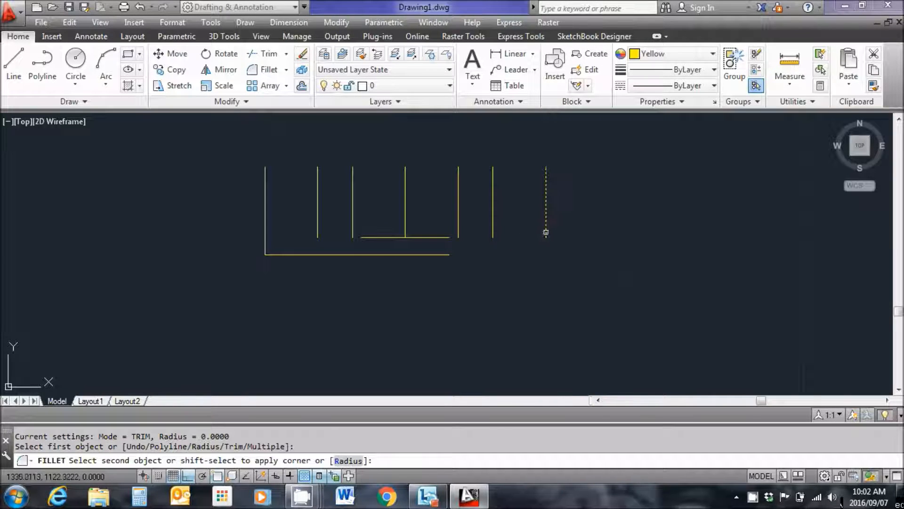
{"action": "left_click", "coordinate": [448, 255]}
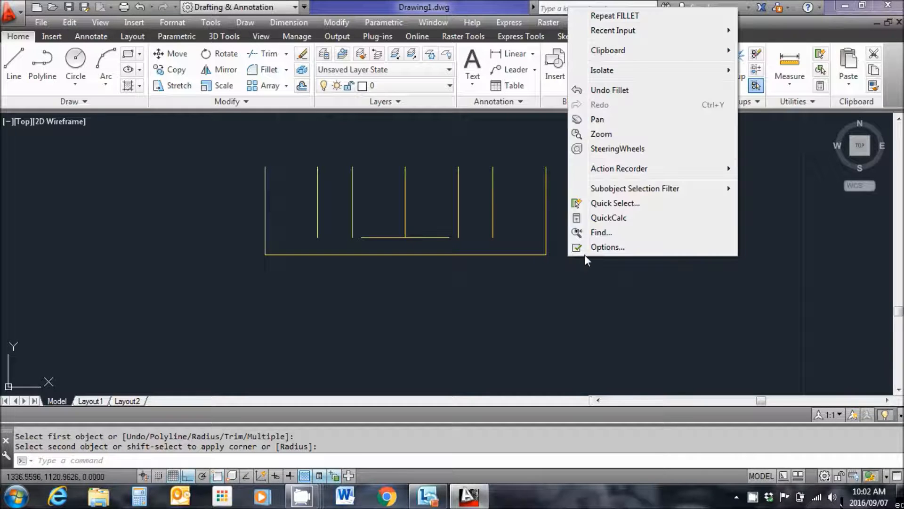
{"action": "right_click", "coordinate": [567, 258]}
{"action": "key", "text": "Escape"}
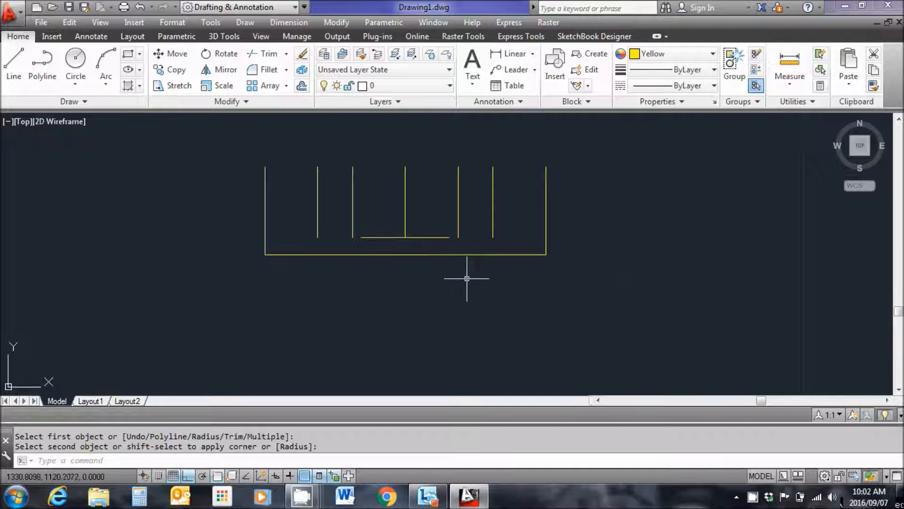
- Extend the five inner vertical lines down to the lower horizontal line
{"action": "scroll", "coordinate": [443, 248], "scroll_direction": "up", "scroll_amount": 2}
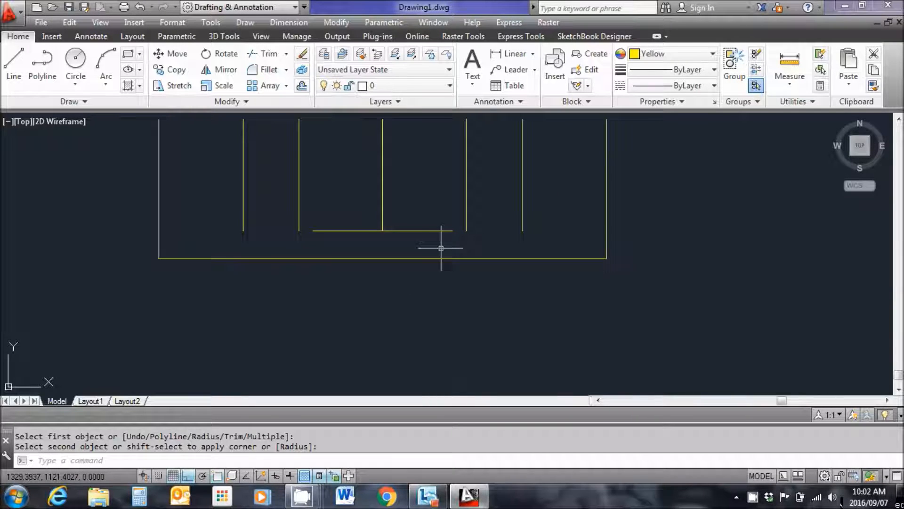
{"action": "left_click", "coordinate": [281, 55]}
{"action": "left_click", "coordinate": [285, 55]}
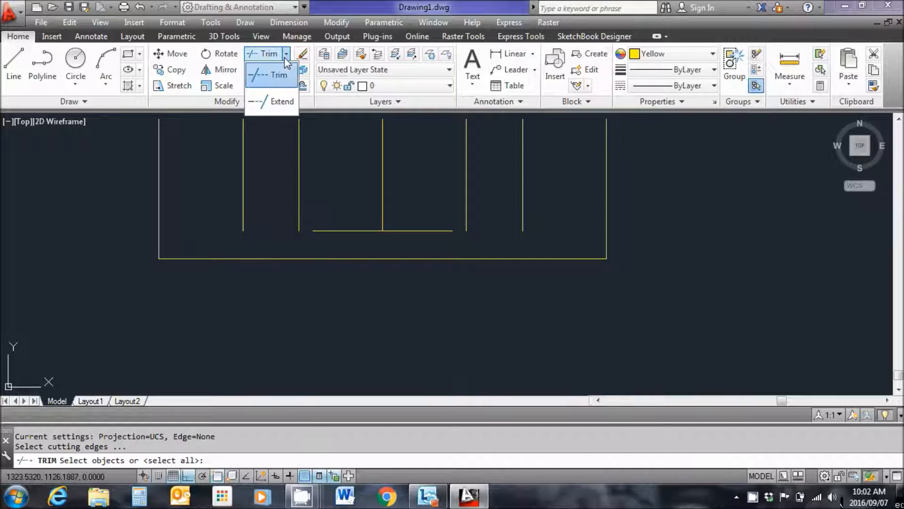
{"action": "left_click", "coordinate": [281, 104]}
{"action": "left_click", "coordinate": [525, 259]}
{"action": "left_click", "coordinate": [565, 191]}
{"action": "key", "text": "Return"}
{"action": "left_click", "coordinate": [555, 180]}
{"action": "left_click", "coordinate": [229, 166]}
{"action": "right_click", "coordinate": [670, 180]}
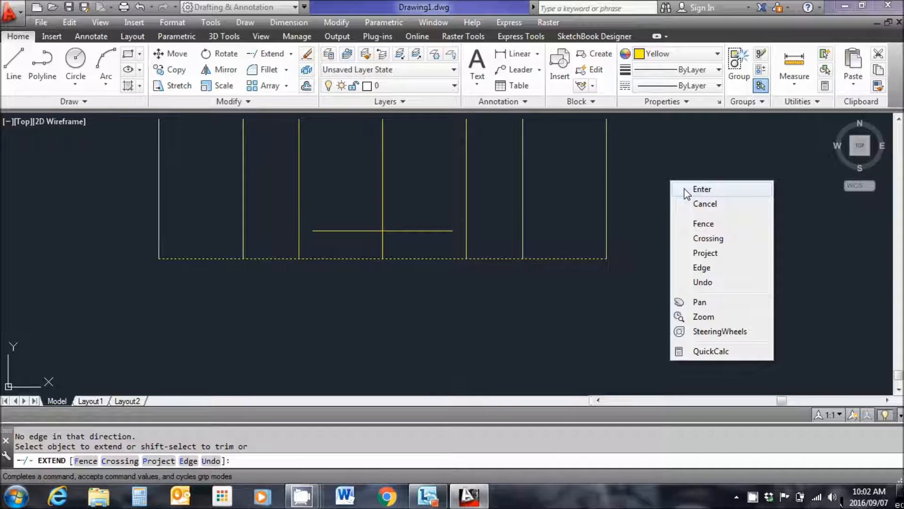
{"action": "left_click", "coordinate": [699, 188]}
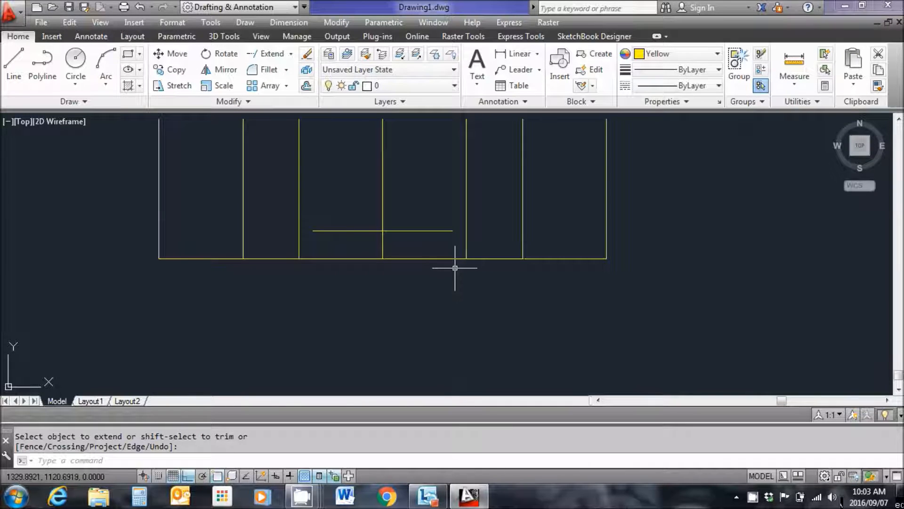
- Start a multiline text box just outside the lower-right corner of the line layout
{"action": "left_click", "coordinate": [476, 63]}
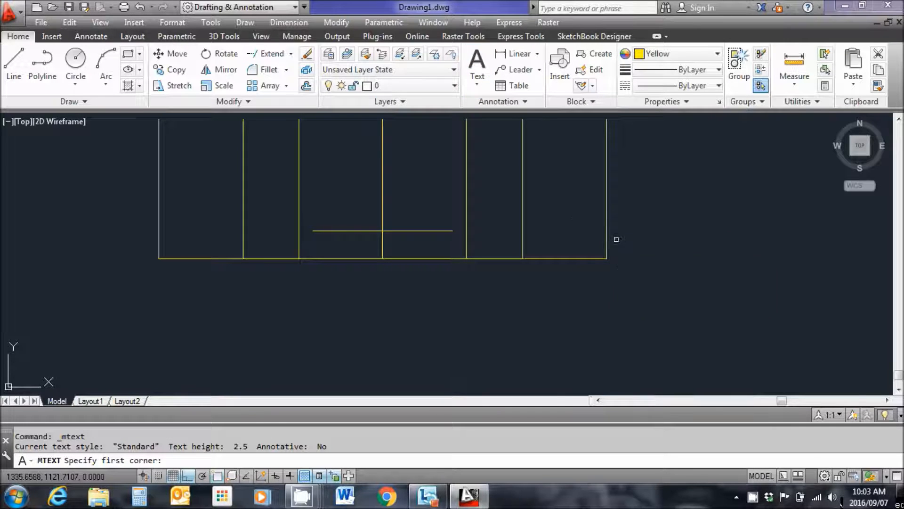
{"action": "left_click", "coordinate": [617, 240]}
{"action": "left_click", "coordinate": [668, 256]}
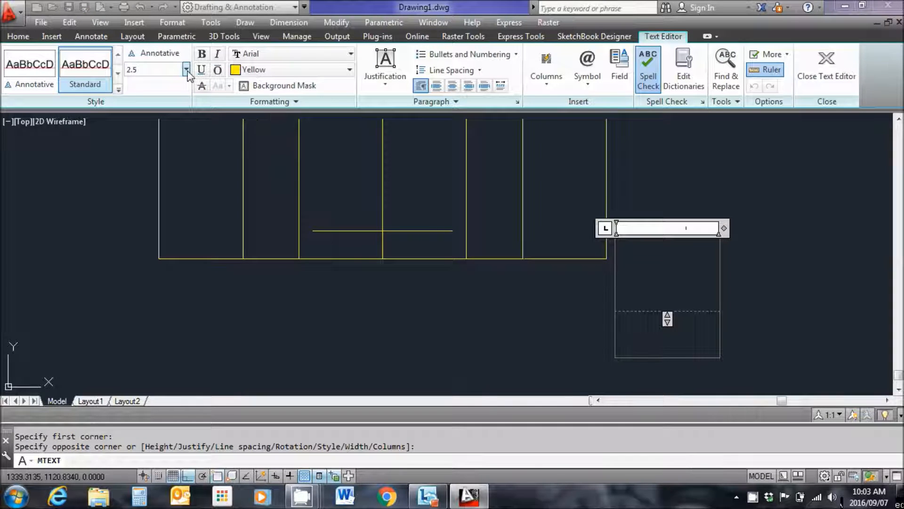
- Try to set the text height to 0.25 while the text box is still empty
{"action": "left_click", "coordinate": [147, 69]}
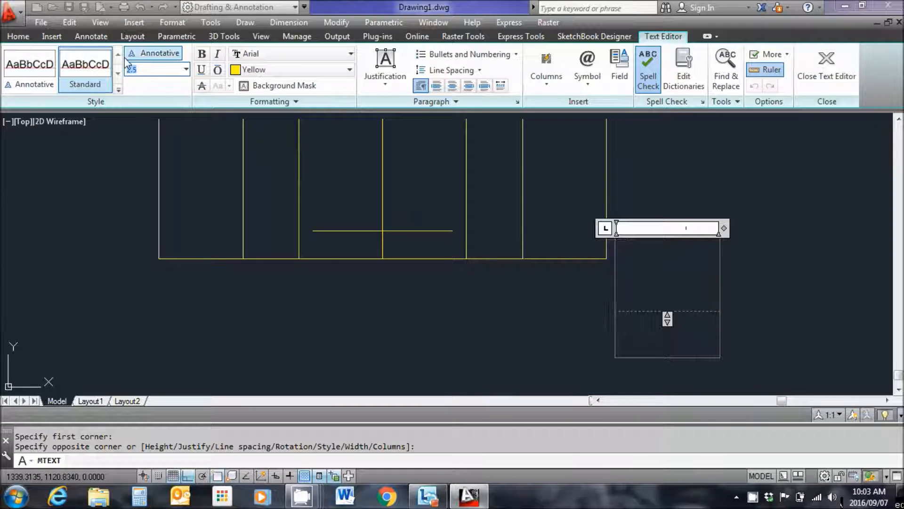
{"action": "type", "text": "0.25"}
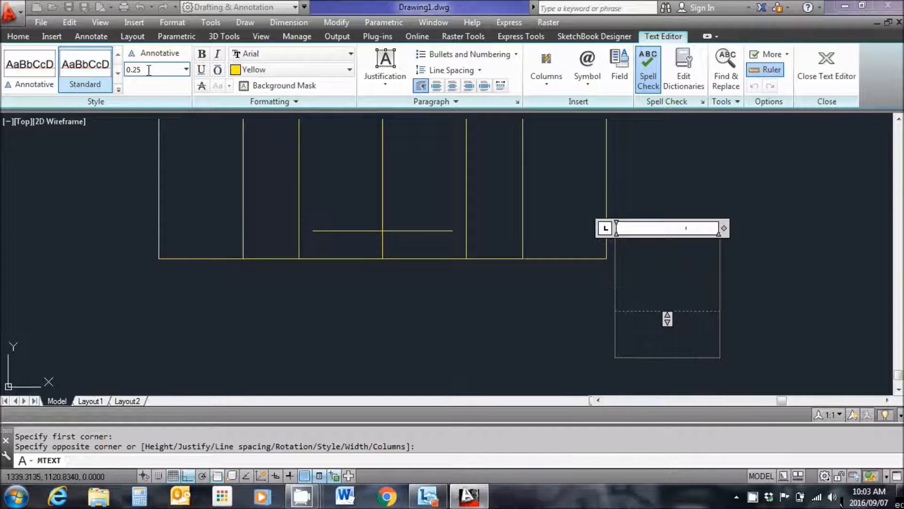
{"action": "left_click_drag", "start_coordinate": [141, 70], "coordinate": [121, 75]}
{"action": "left_click", "coordinate": [647, 258]}
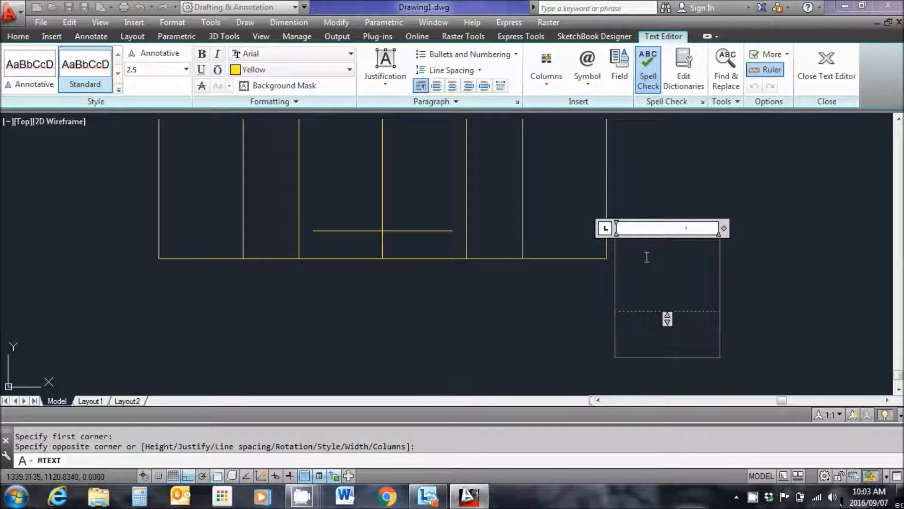
- Enter the text 94.0 and set the height of all of it to 0.25
{"action": "type", "text": "9"}
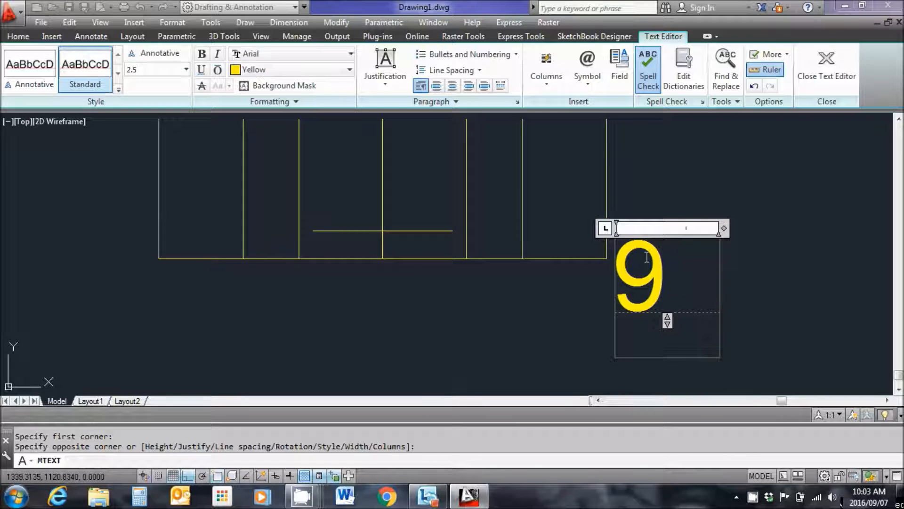
{"action": "type", "text": "4.0"}
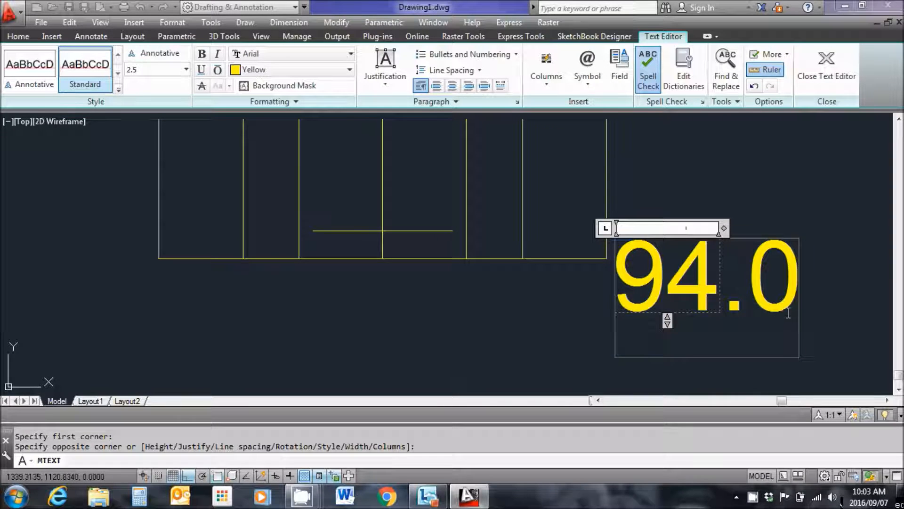
{"action": "key", "text": "ctrl+a"}
{"action": "left_click", "coordinate": [146, 74]}
{"action": "type", "text": "0.2"}
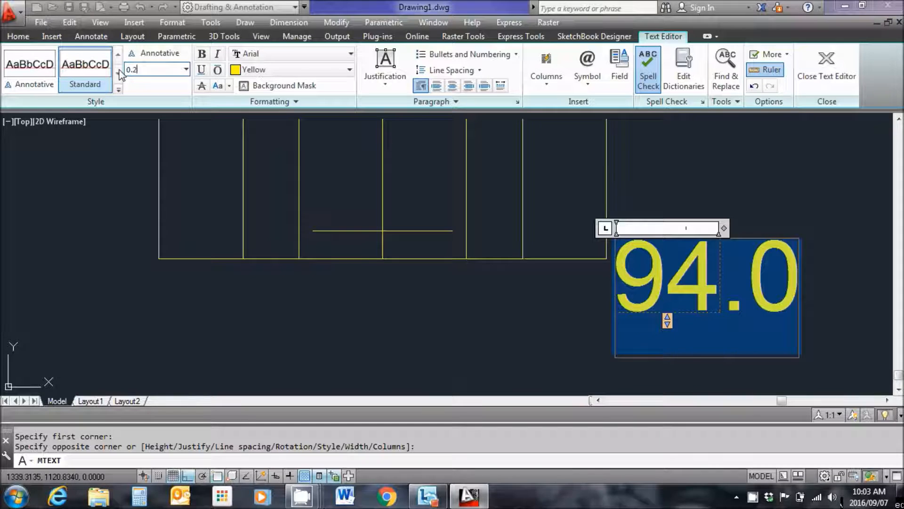
{"action": "type", "text": "5"}
{"action": "key", "text": "Return"}
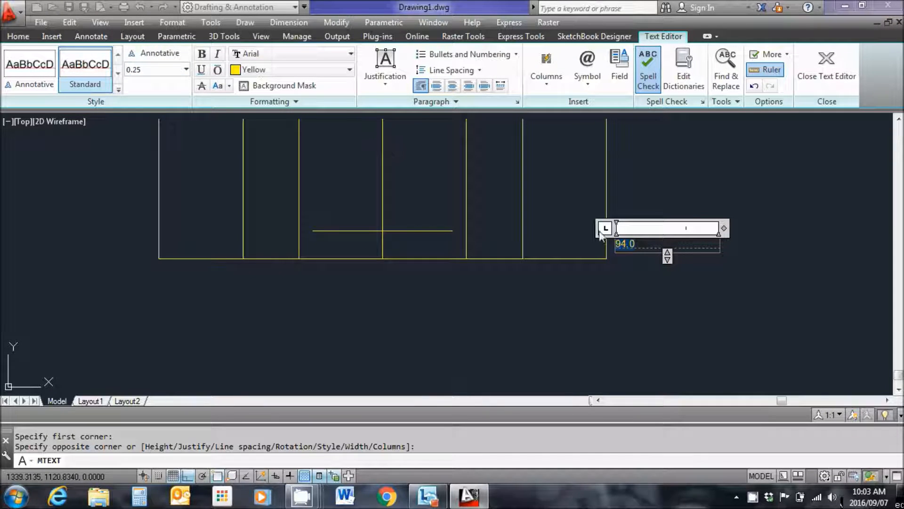
- Change the label text to 94.900 and finish editing it
{"action": "left_click", "coordinate": [635, 246]}
{"action": "key", "text": "BackSpace"}
{"action": "type", "text": "900"}
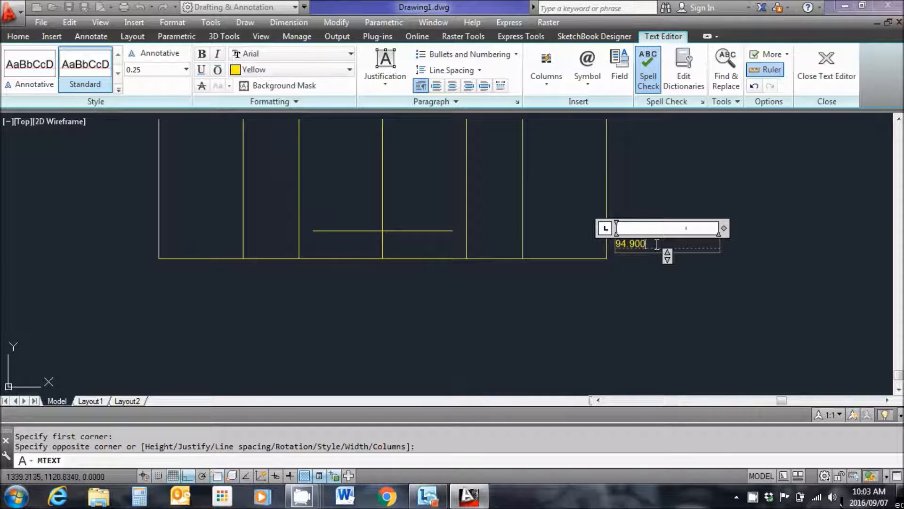
{"action": "left_click", "coordinate": [826, 66]}
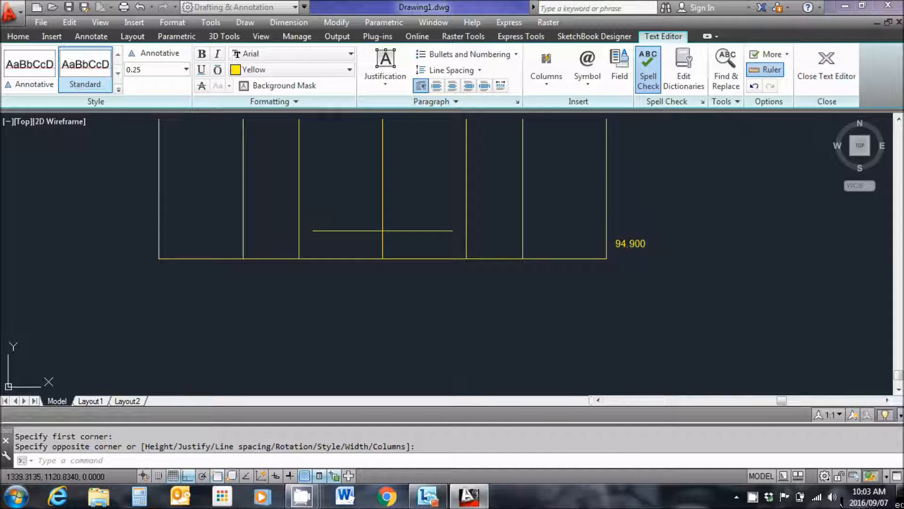
- Move the 94.900 label slightly down so it sits beside the end of the lower horizontal line
{"action": "scroll", "coordinate": [649, 253], "scroll_direction": "up", "scroll_amount": 2}
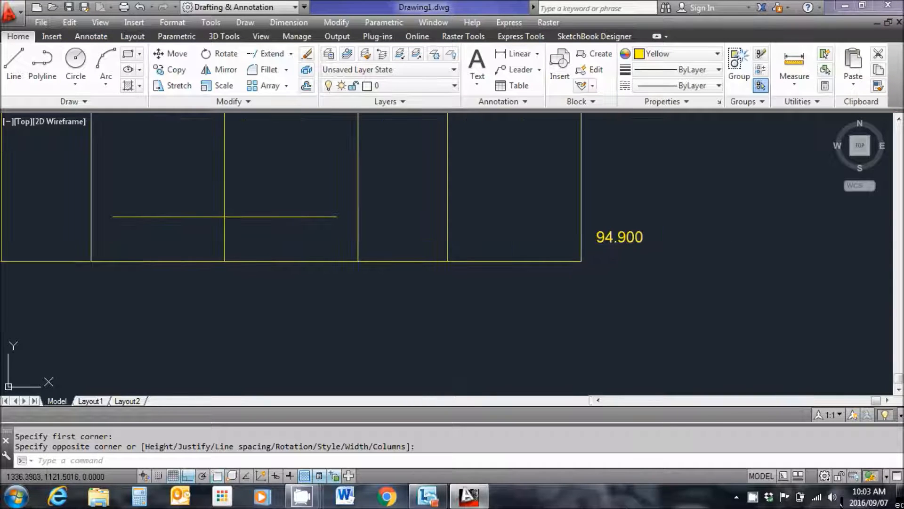
{"action": "left_click", "coordinate": [630, 237]}
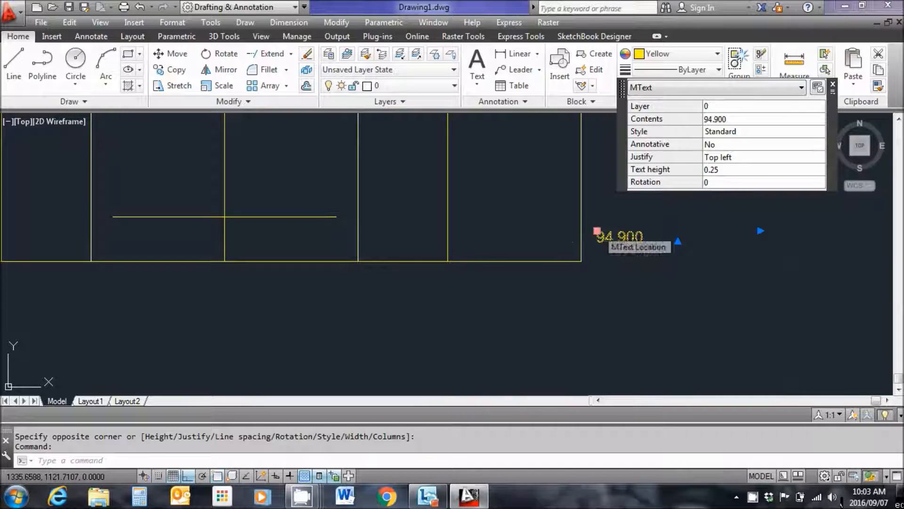
{"action": "left_click", "coordinate": [597, 231]}
{"action": "left_click", "coordinate": [596, 247]}
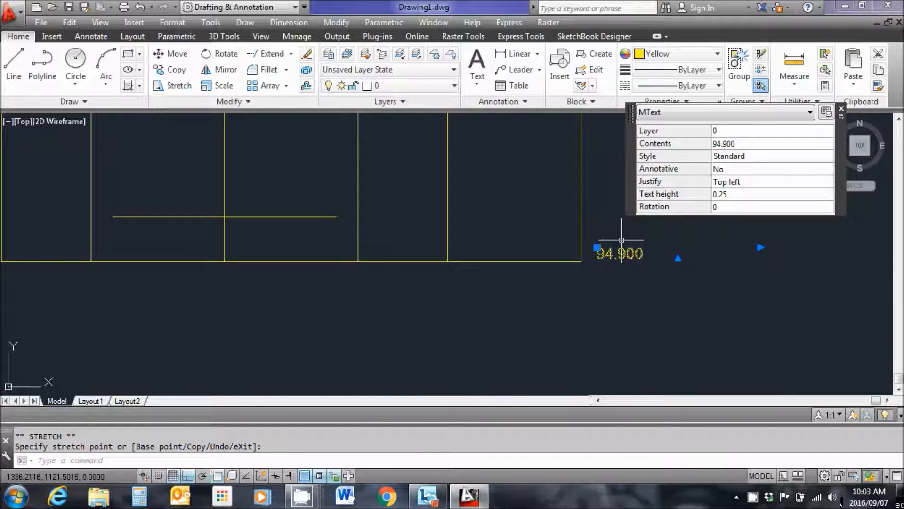
{"action": "key", "text": "Escape"}
{"action": "scroll", "coordinate": [501, 238], "scroll_direction": "down", "scroll_amount": 3}
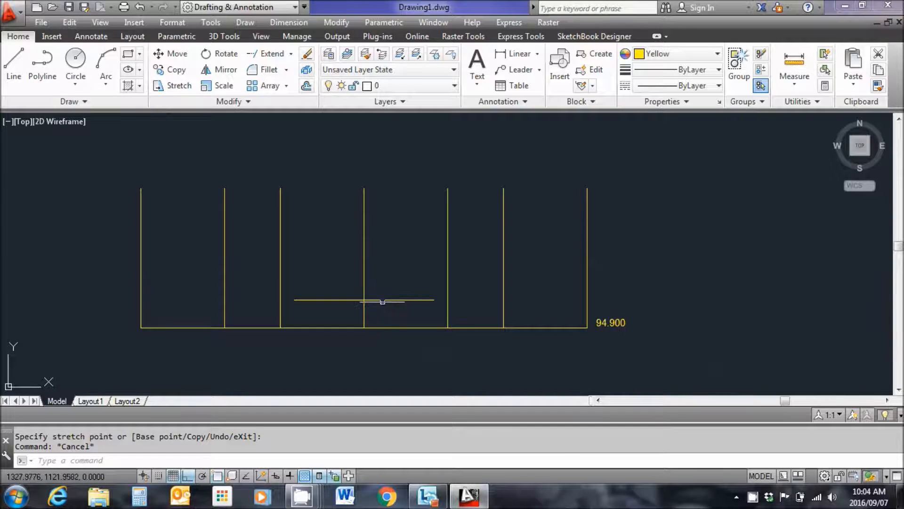
- Draw a circle of radius 3.7 centred where the middle vertical line meets the lower horizontal line
{"action": "mouse_move", "coordinate": [383, 300]}
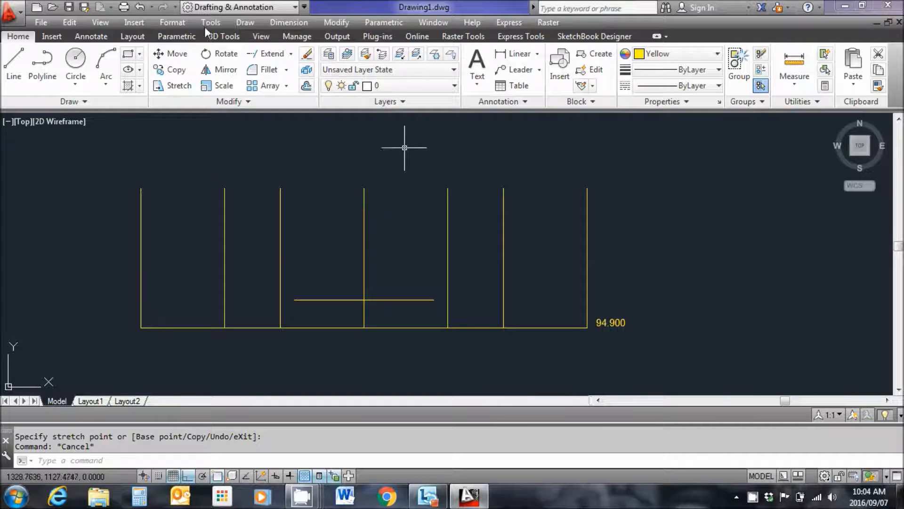
{"action": "left_click", "coordinate": [76, 60]}
{"action": "left_click", "coordinate": [364, 327]}
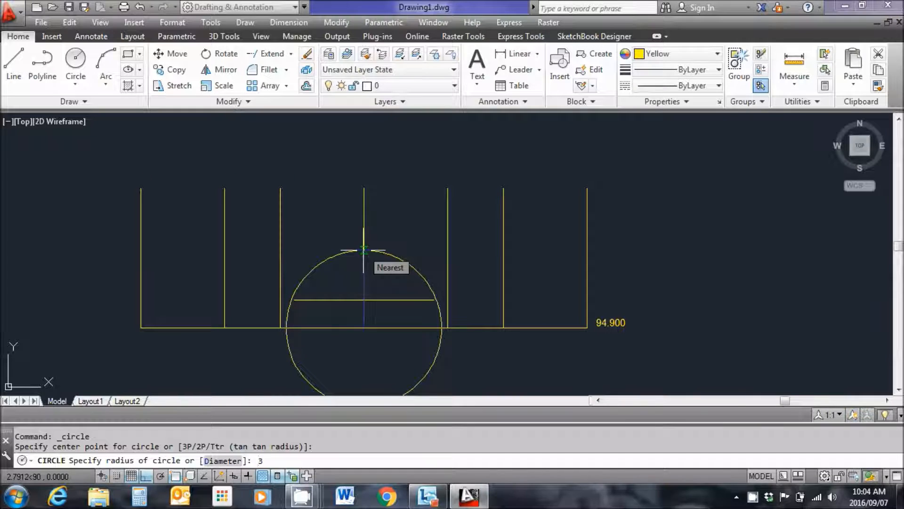
{"action": "type", "text": "3.7"}
{"action": "key", "text": "Return"}
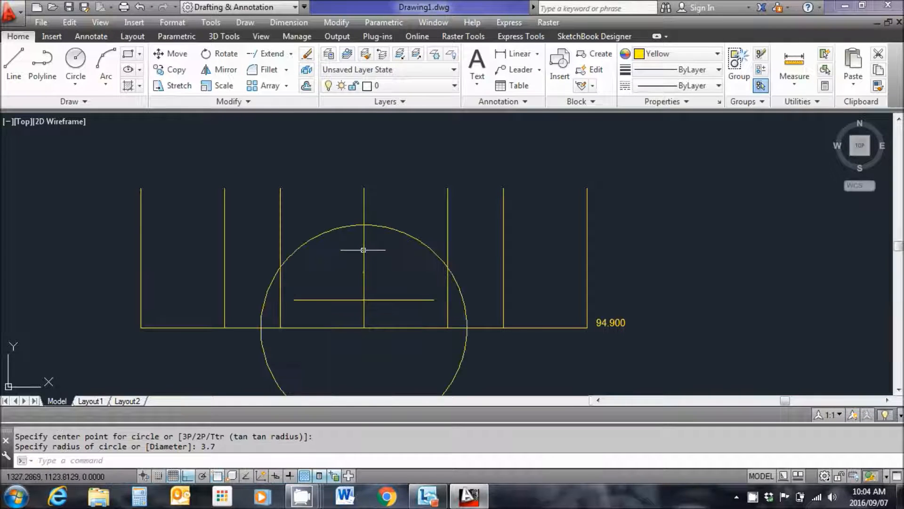
- Try to draw a small circle where the 3.7 radius circle crosses the middle vertical line
{"action": "scroll", "coordinate": [380, 244], "scroll_direction": "up", "scroll_amount": 8}
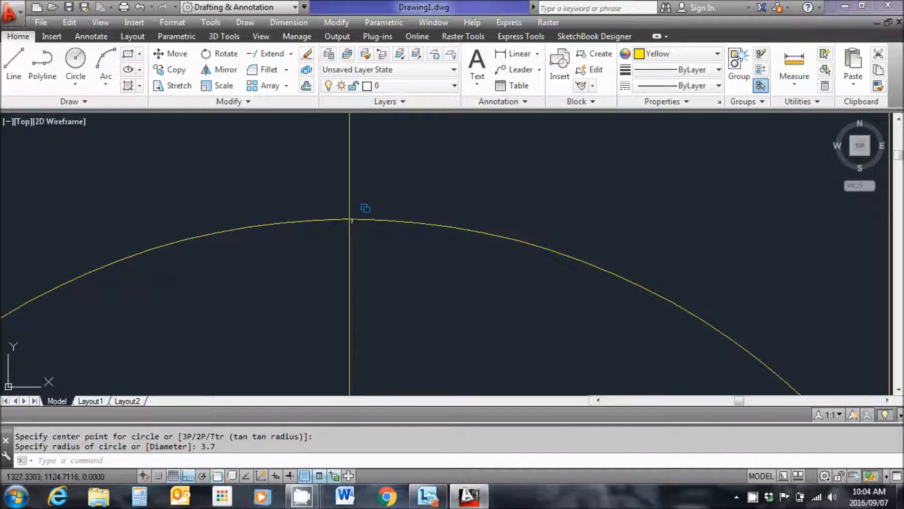
{"action": "mouse_move", "coordinate": [349, 222]}
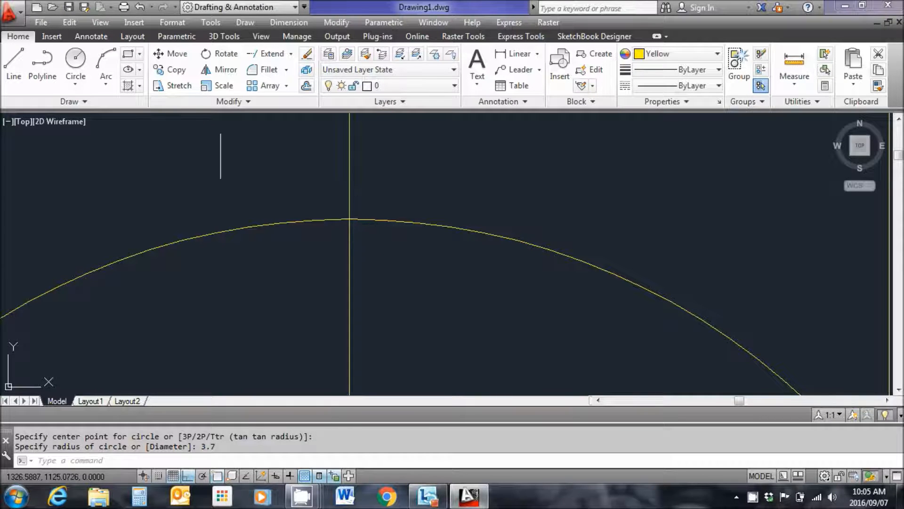
{"action": "left_click", "coordinate": [349, 219]}
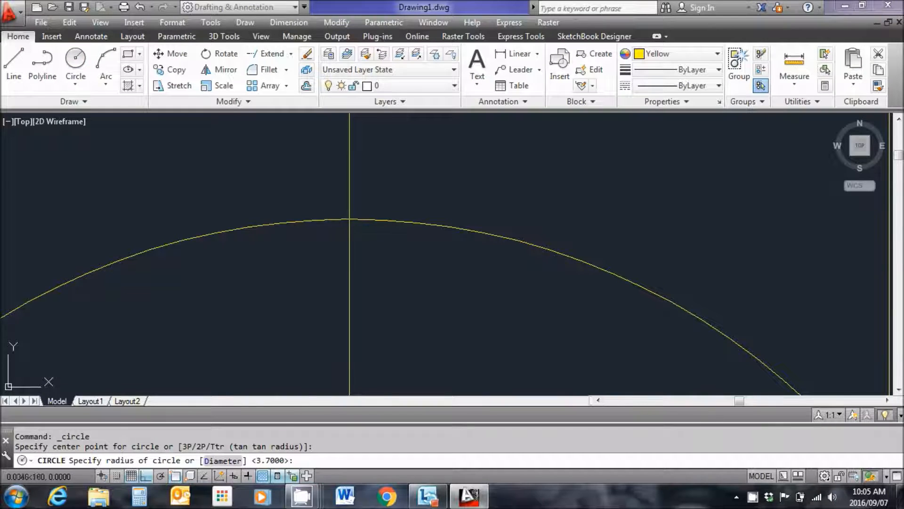
{"action": "left_click", "coordinate": [349, 218]}
{"action": "right_click", "coordinate": [377, 196]}
{"action": "left_click", "coordinate": [409, 205]}
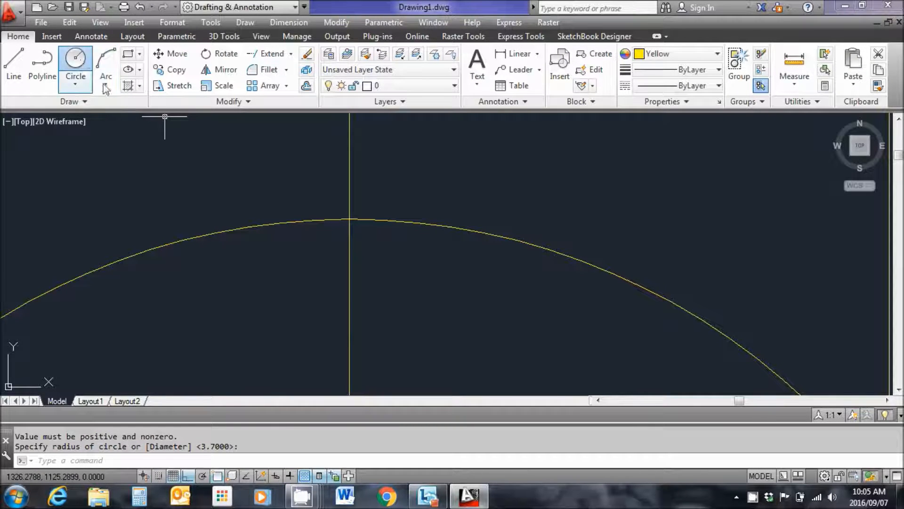
- Draw a small marker circle of about 0.08 radius where the 3.7 radius circle crosses the middle vertical line
{"action": "left_click", "coordinate": [80, 64]}
{"action": "left_click", "coordinate": [349, 218]}
{"action": "left_click", "coordinate": [336, 211]}
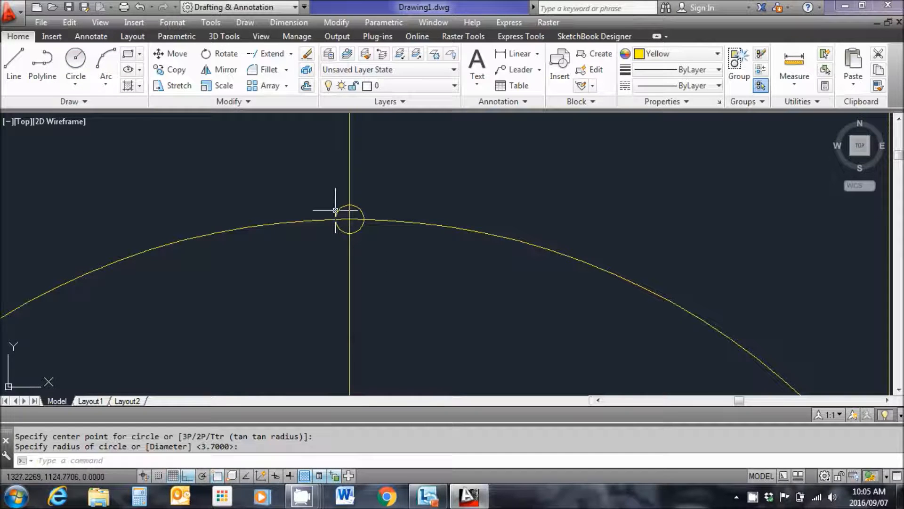
- Delete both large circles of radius 3.7
{"action": "left_click", "coordinate": [447, 210]}
{"action": "left_click", "coordinate": [430, 236]}
{"action": "key", "text": "Delete"}
{"action": "scroll", "coordinate": [349, 221], "scroll_direction": "up", "scroll_amount": 8}
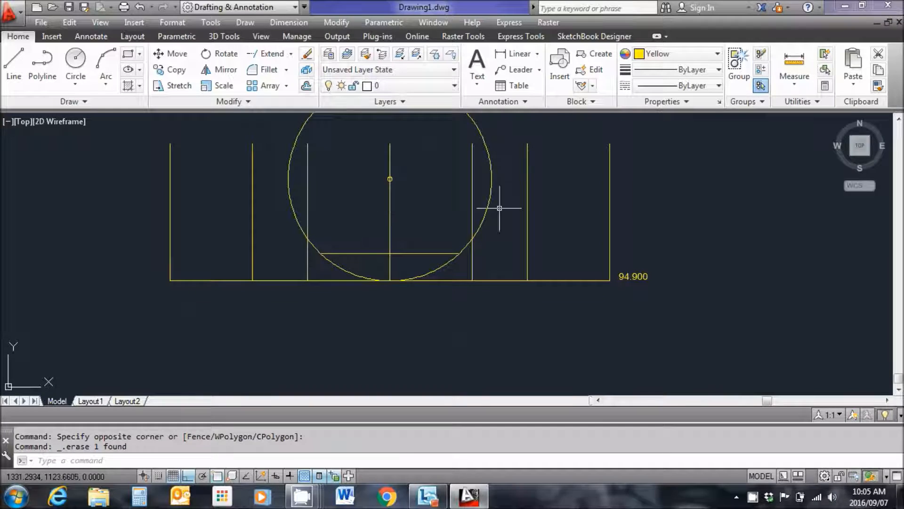
{"action": "left_click", "coordinate": [488, 196]}
{"action": "key", "text": "Delete"}
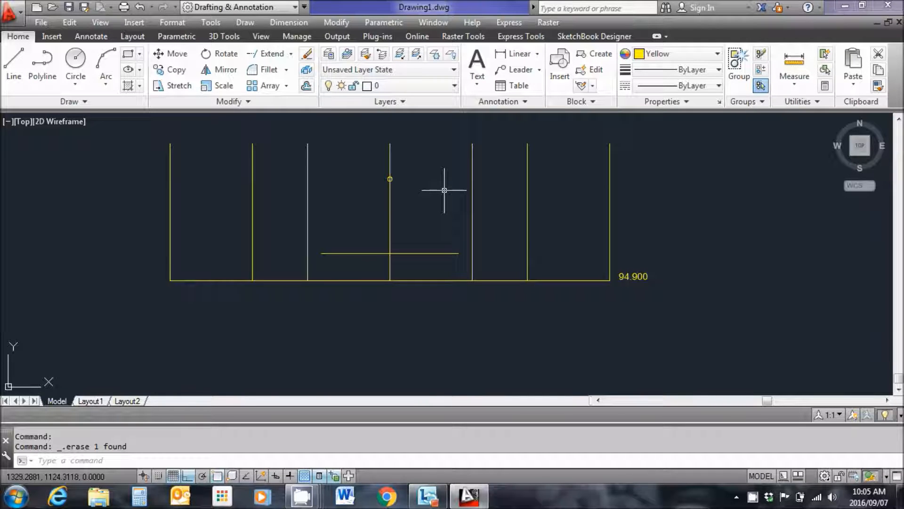
- Draw a circle of radius 4.2 centred where the first vertical line right of the middle meets the lower horizontal line
{"action": "left_click", "coordinate": [75, 59]}
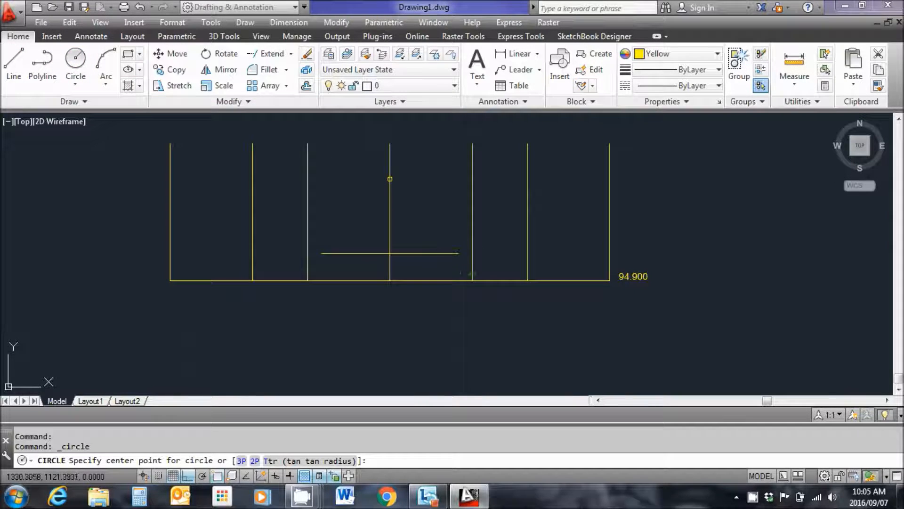
{"action": "left_click", "coordinate": [473, 280]}
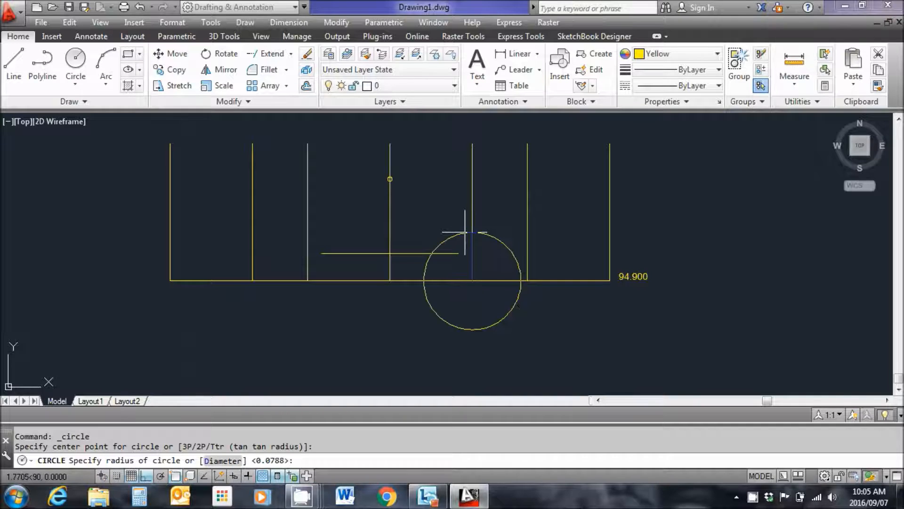
{"action": "type", "text": "4.2"}
{"action": "key", "text": "Return"}
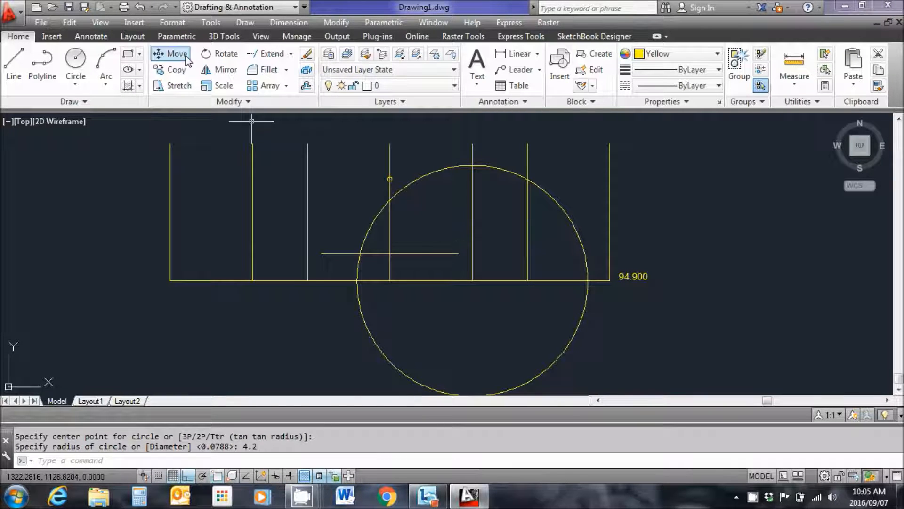
- With Ortho off, copy the small marker circle from its centre to where the 4.2 radius circle crosses the vertical line through its centre
{"action": "left_click", "coordinate": [177, 70]}
{"action": "scroll", "coordinate": [401, 177], "scroll_direction": "up", "scroll_amount": 4}
{"action": "left_click", "coordinate": [363, 183]}
{"action": "key", "text": "Return"}
{"action": "left_click", "coordinate": [363, 184]}
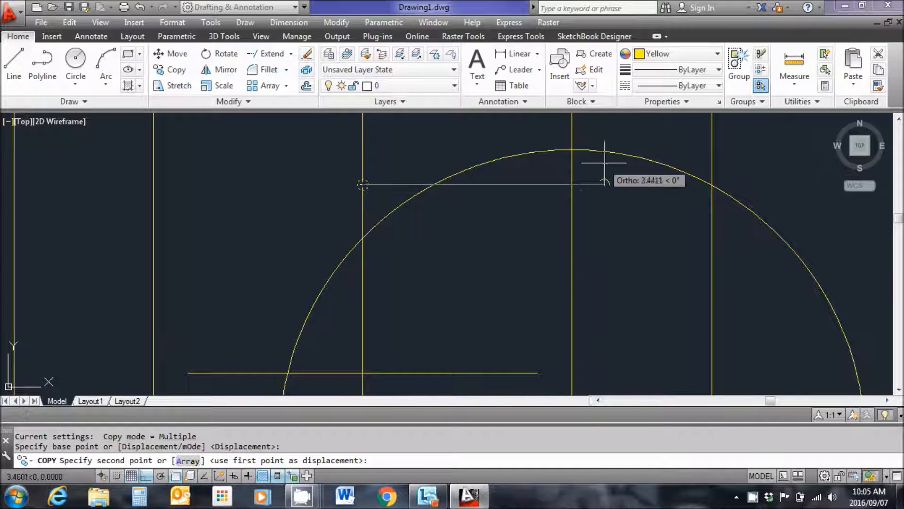
{"action": "left_click", "coordinate": [147, 476]}
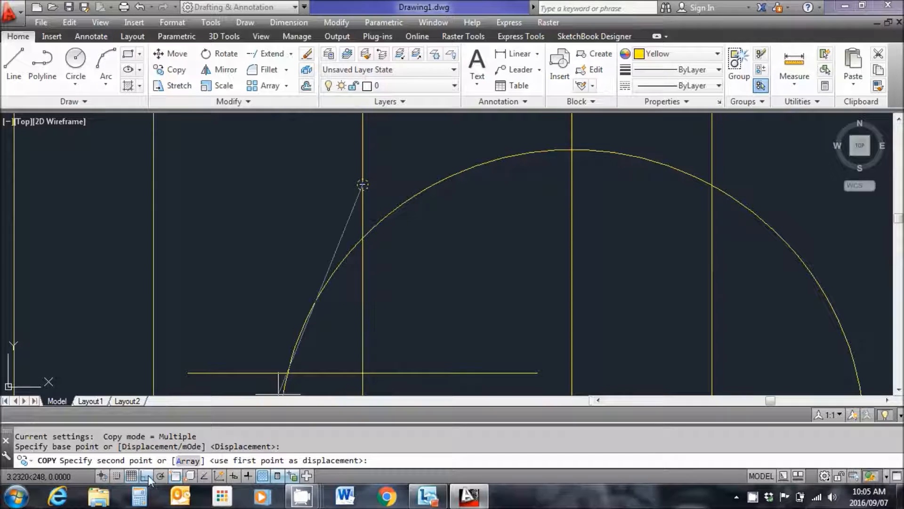
{"action": "left_click", "coordinate": [572, 150]}
{"action": "right_click", "coordinate": [608, 157]}
{"action": "left_click", "coordinate": [642, 166]}
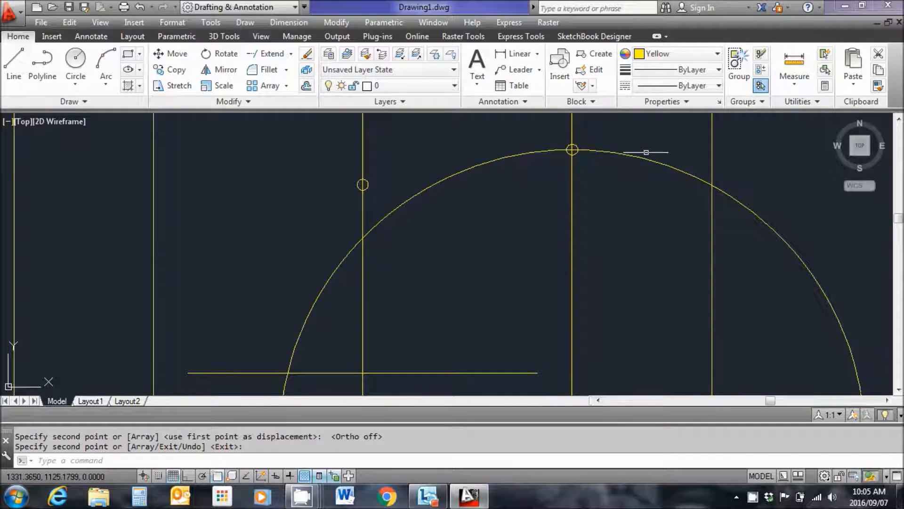
- Delete the circle of radius 4.2 and set the current colour to magenta
{"action": "left_click_drag", "start_coordinate": [646, 152], "coordinate": [638, 166]}
{"action": "key", "text": "Delete"}
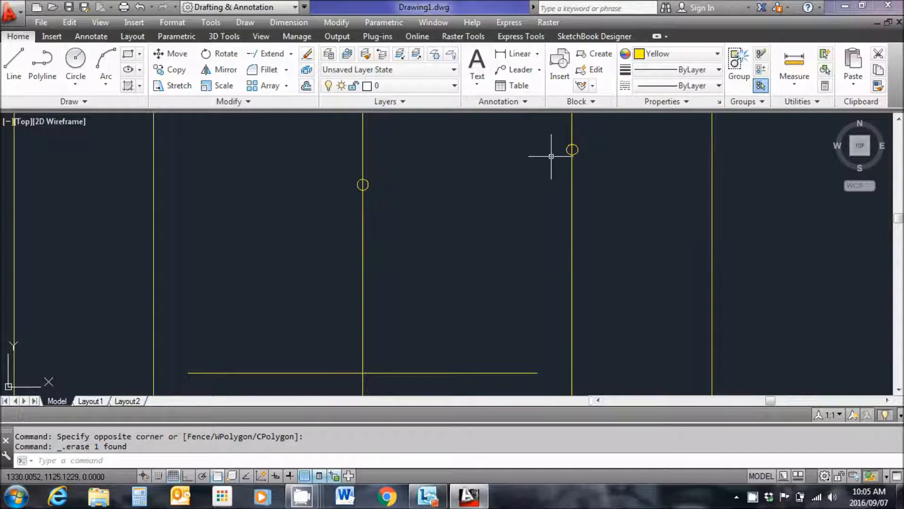
{"action": "left_click", "coordinate": [717, 54]}
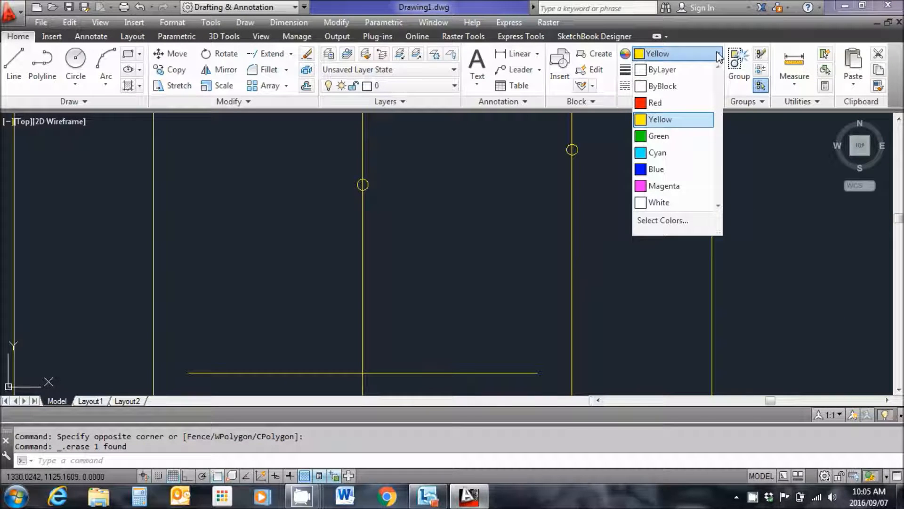
{"action": "left_click", "coordinate": [662, 186]}
- With Ortho on, draw a 4 unit line straight up from the base of the second vertical line right of the middle
{"action": "scroll", "coordinate": [674, 218], "scroll_direction": "down", "scroll_amount": 4}
{"action": "middle_click_drag", "start_coordinate": [595, 181], "coordinate": [475, 122]}
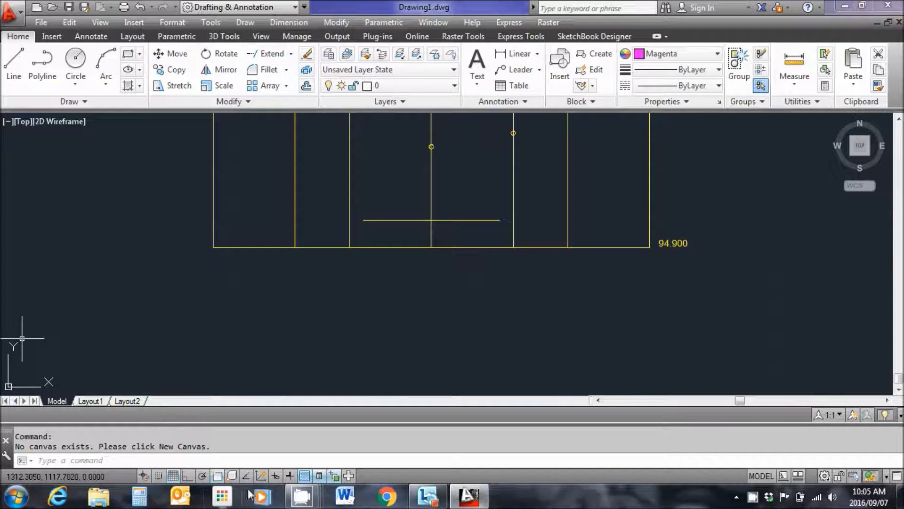
{"action": "left_click", "coordinate": [188, 475]}
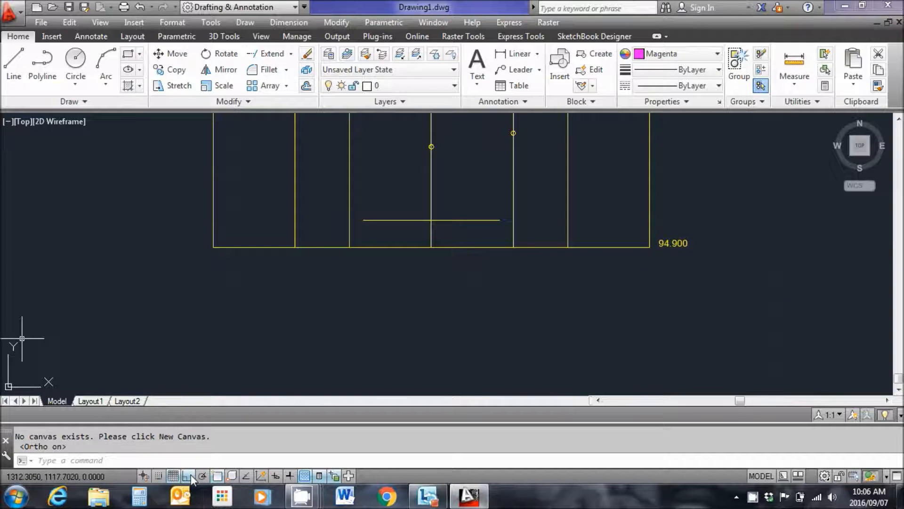
{"action": "left_click", "coordinate": [14, 73]}
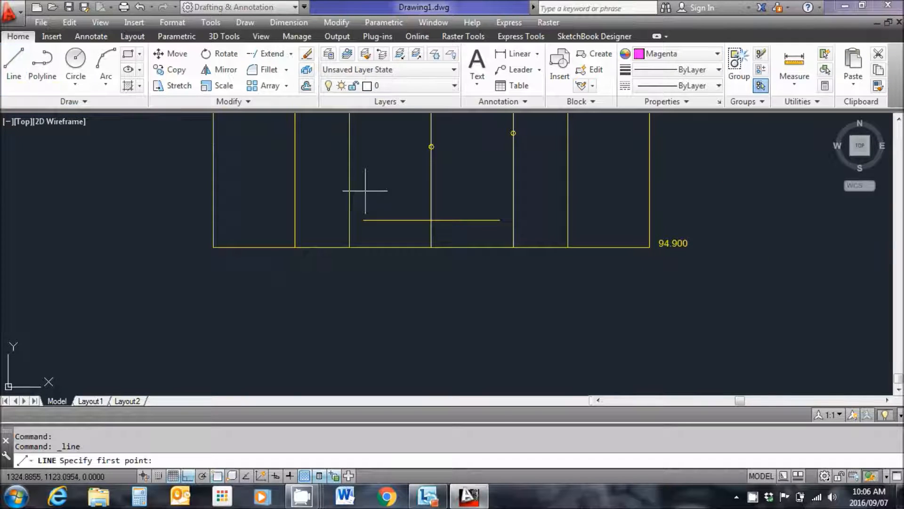
{"action": "left_click", "coordinate": [568, 247]}
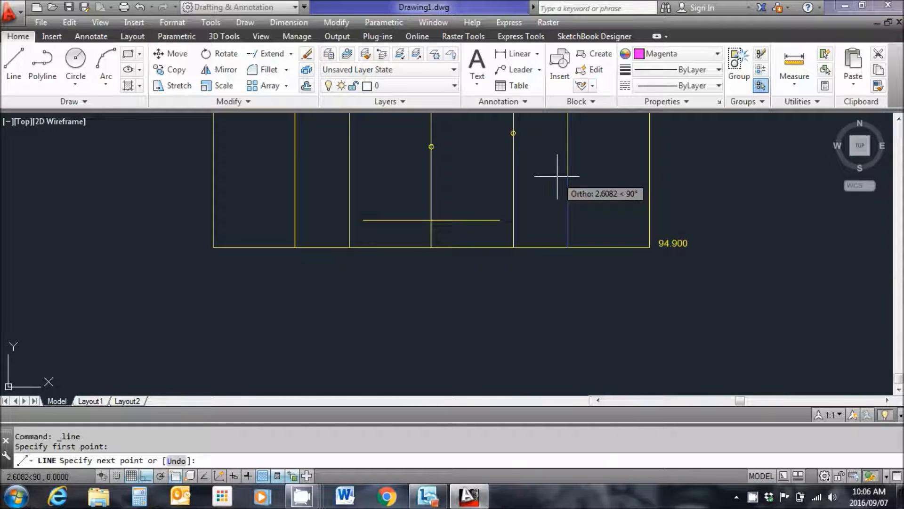
{"action": "type", "text": "4"}
{"action": "key", "text": "Return"}
{"action": "right_click", "coordinate": [633, 165]}
{"action": "left_click", "coordinate": [665, 174]}
{"action": "scroll", "coordinate": [563, 172], "scroll_direction": "up", "scroll_amount": 3}
{"action": "middle_click_drag", "start_coordinate": [571, 176], "coordinate": [556, 229]}
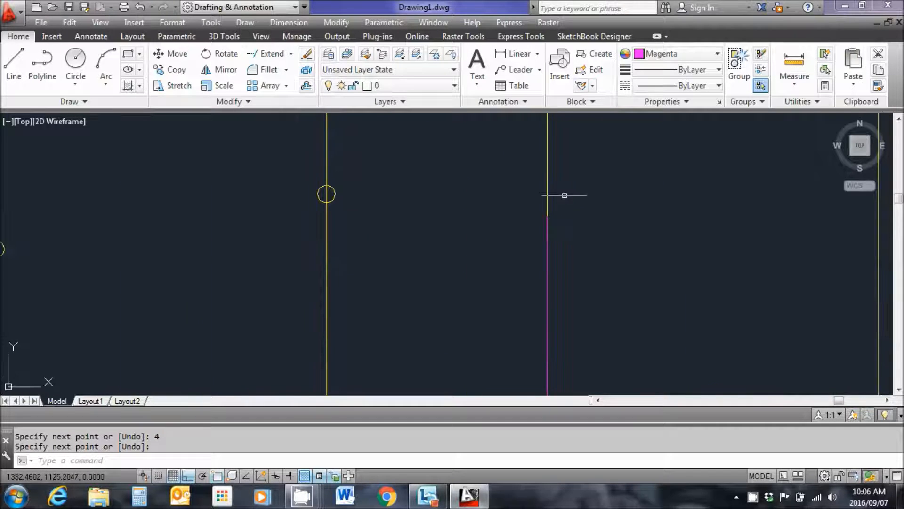
- Draw a 4.7 unit line straight up from the base line's right end, along the last vertical line
{"action": "scroll", "coordinate": [558, 232], "scroll_direction": "down", "scroll_amount": 4}
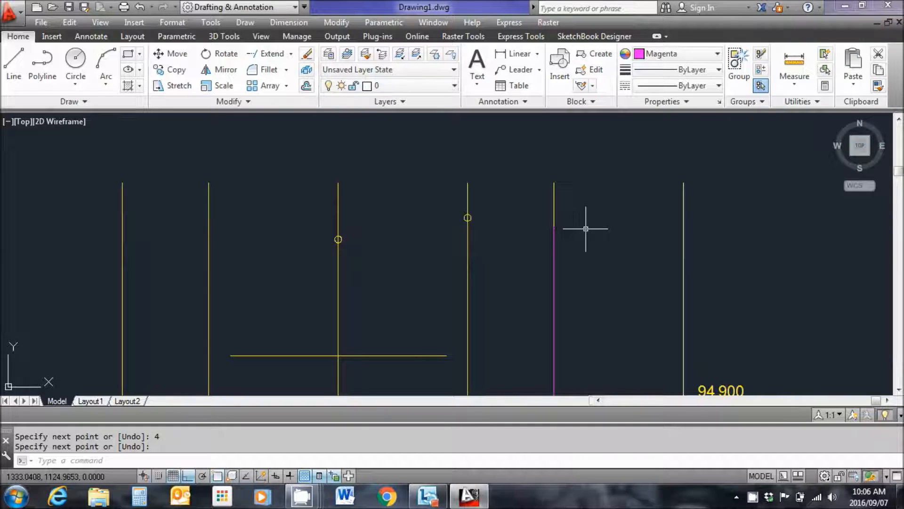
{"action": "scroll", "coordinate": [626, 212], "scroll_direction": "down", "scroll_amount": 2}
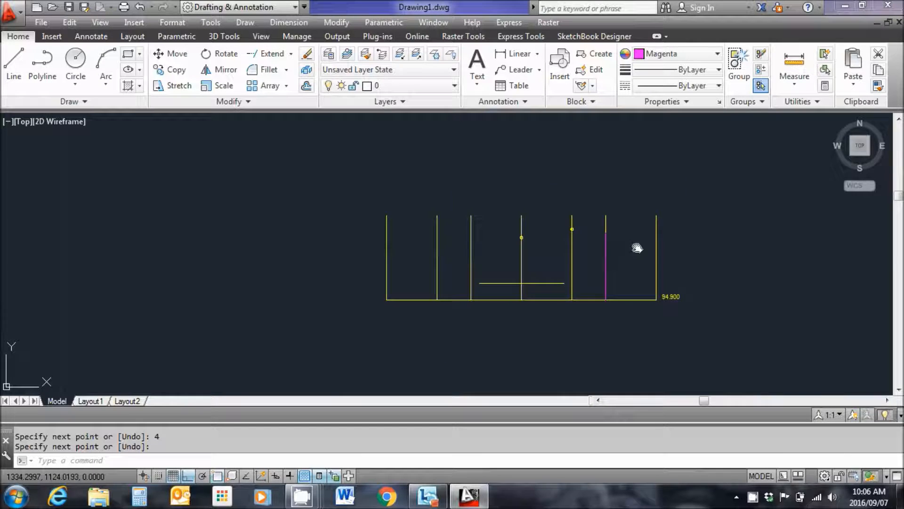
{"action": "left_click", "coordinate": [13, 62]}
{"action": "left_click", "coordinate": [637, 274]}
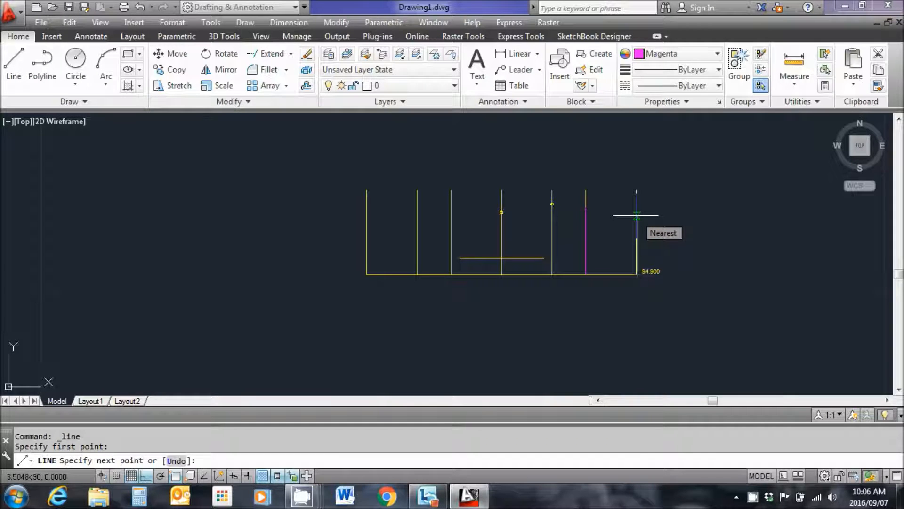
{"action": "type", "text": "4.7"}
{"action": "key", "text": "Return"}
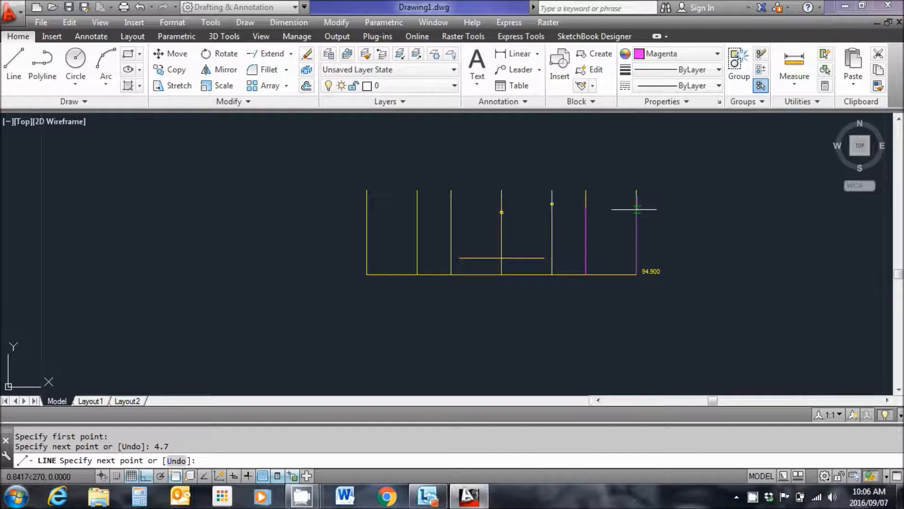
{"action": "right_click", "coordinate": [664, 189]}
{"action": "left_click", "coordinate": [696, 197]}
{"action": "scroll", "coordinate": [565, 212], "scroll_direction": "up", "scroll_amount": 5}
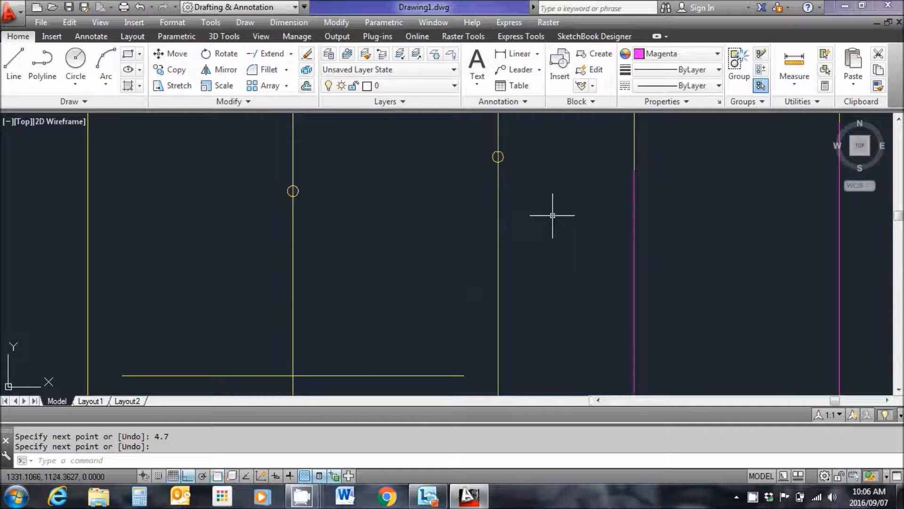
{"action": "scroll", "coordinate": [551, 247], "scroll_direction": "down", "scroll_amount": 4}
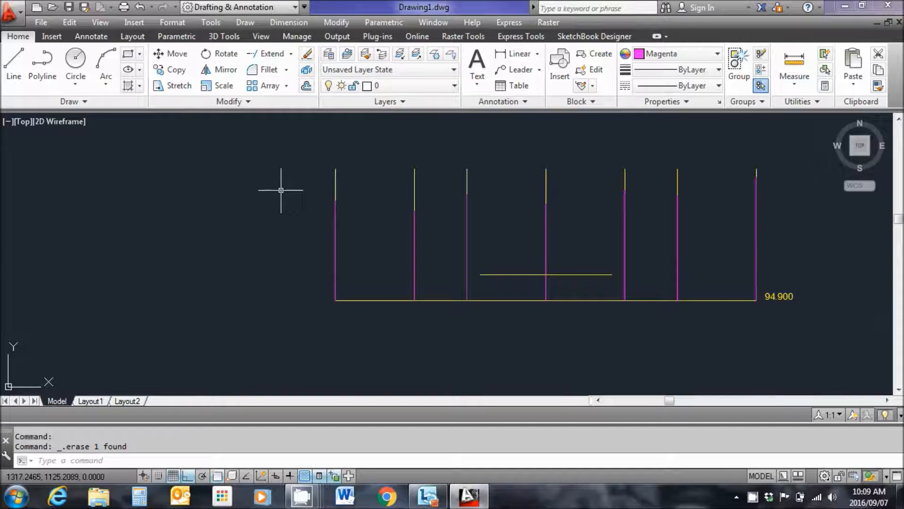
- With Ortho off, draw a green polyline through the tops of all seven magenta lines, from the leftmost to the rightmost
{"action": "left_click", "coordinate": [42, 66]}
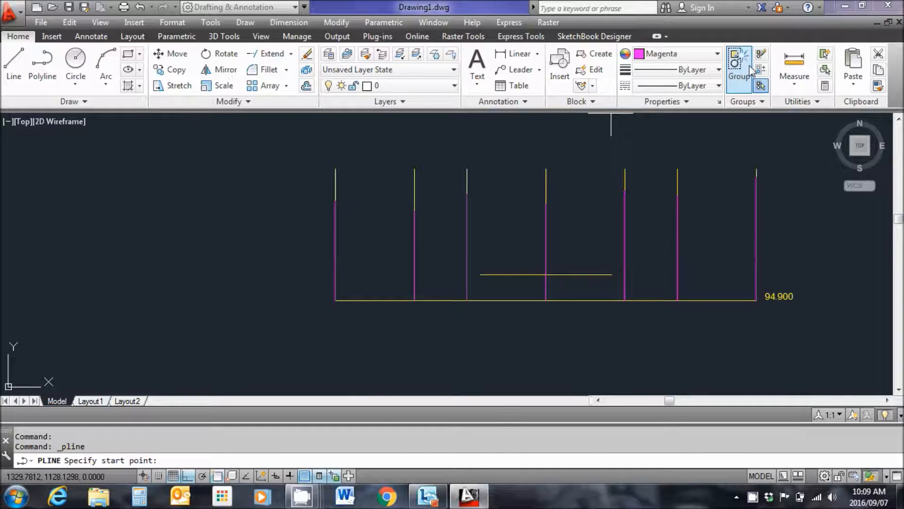
{"action": "left_click", "coordinate": [719, 54]}
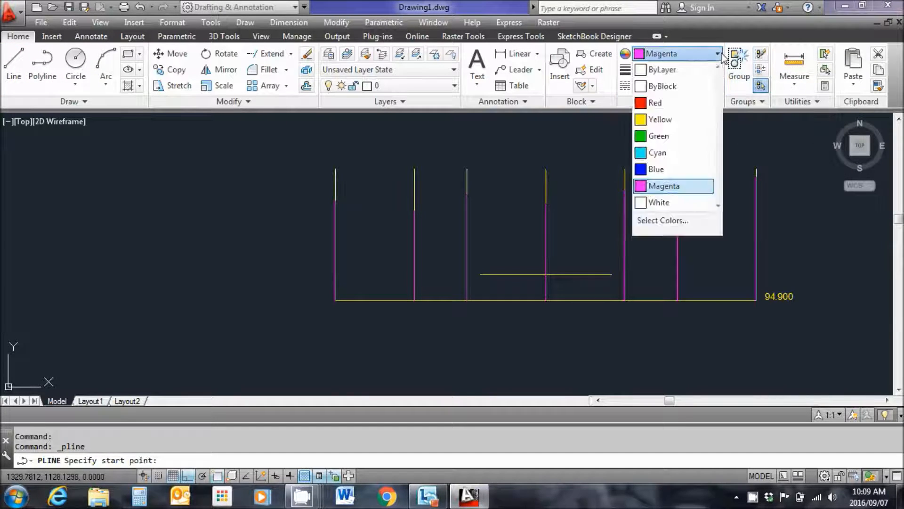
{"action": "left_click", "coordinate": [659, 136]}
{"action": "left_click", "coordinate": [336, 214]}
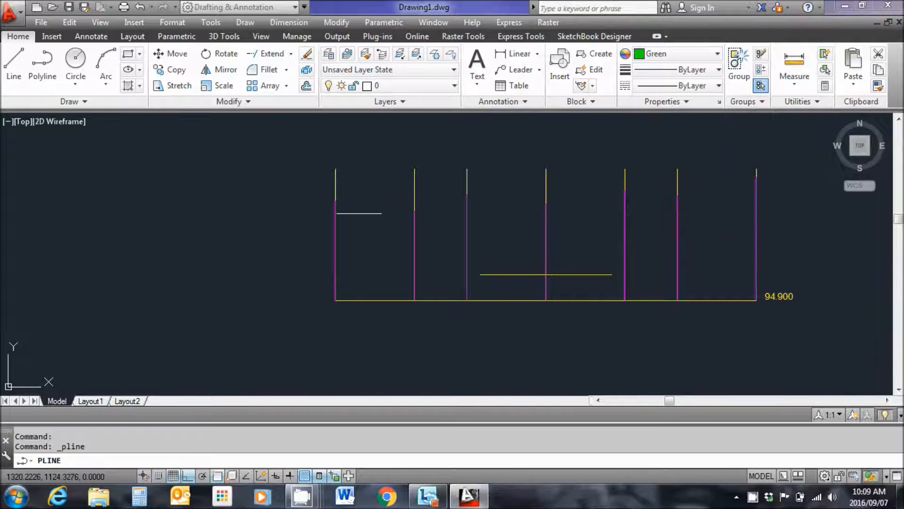
{"action": "left_click", "coordinate": [336, 200]}
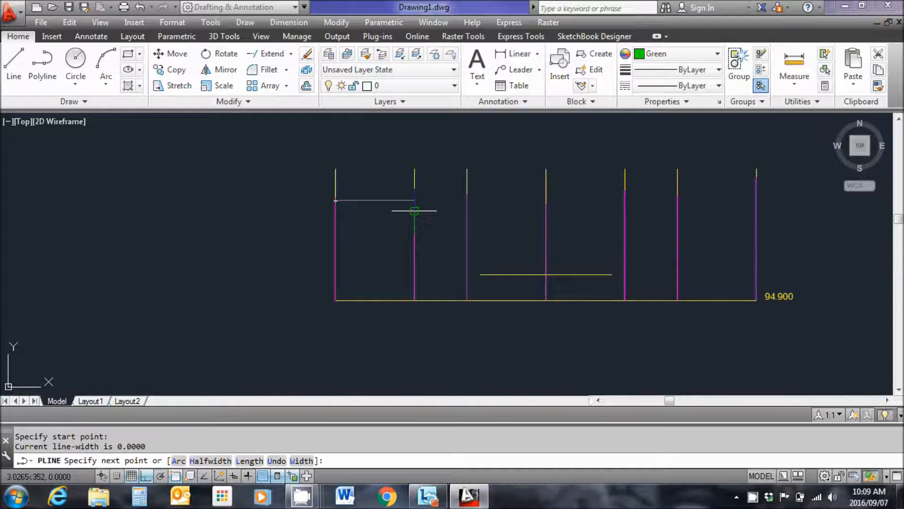
{"action": "left_click", "coordinate": [147, 476]}
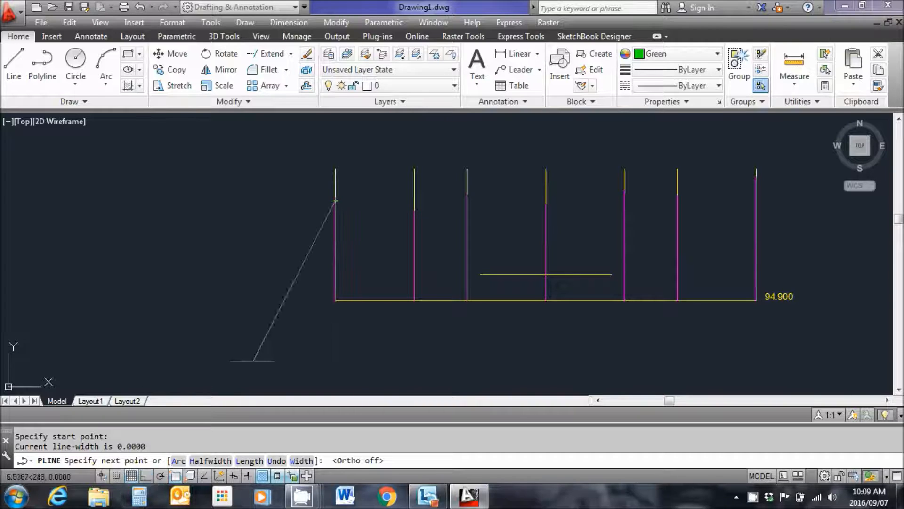
{"action": "left_click", "coordinate": [415, 211]}
{"action": "left_click", "coordinate": [467, 194]}
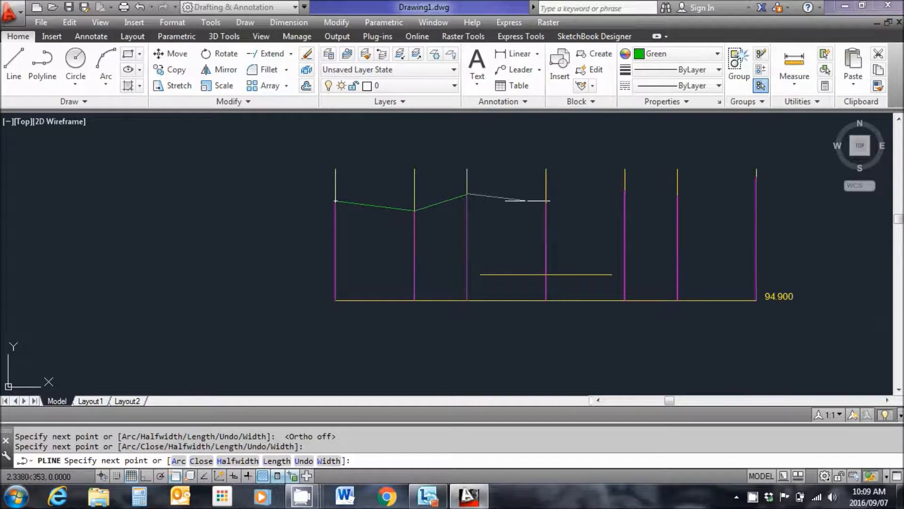
{"action": "left_click", "coordinate": [546, 204]}
{"action": "left_click", "coordinate": [624, 190]}
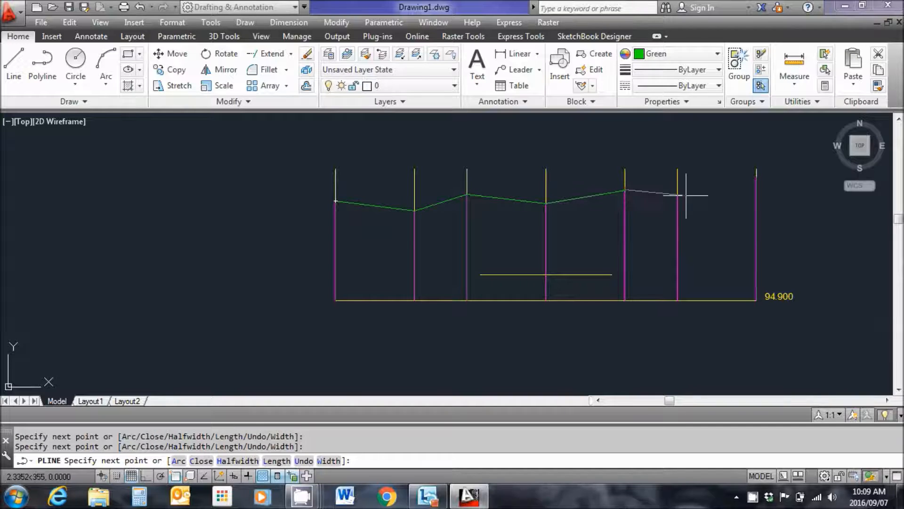
{"action": "left_click", "coordinate": [677, 194]}
{"action": "left_click", "coordinate": [756, 177]}
{"action": "right_click", "coordinate": [801, 186]}
{"action": "left_click", "coordinate": [808, 196]}
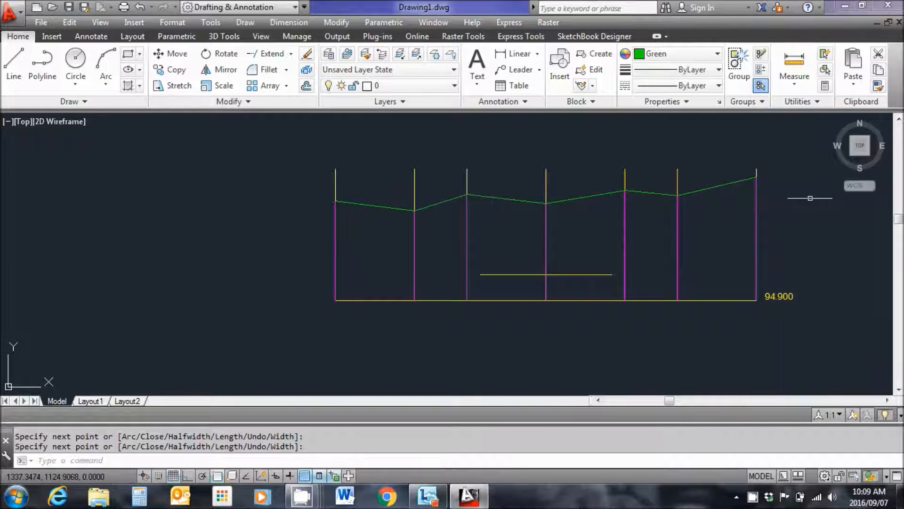
{"action": "left_click", "coordinate": [658, 194]}
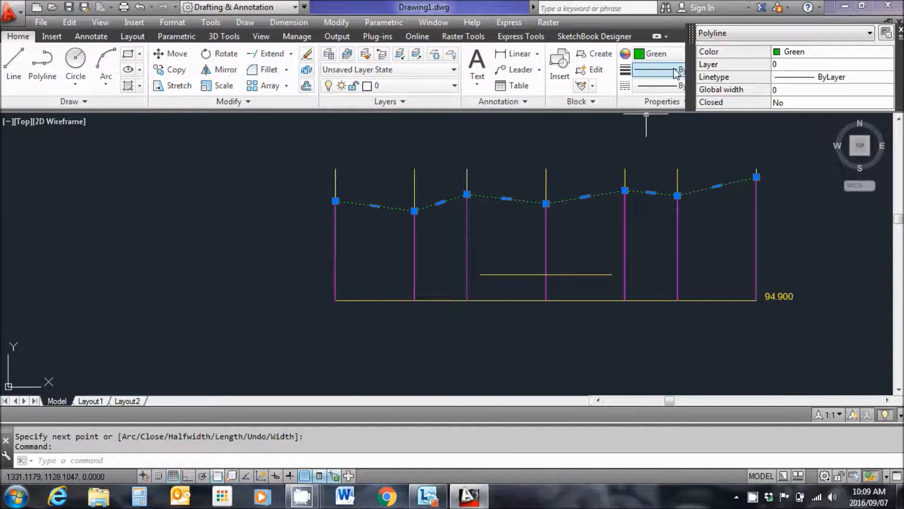
{"action": "left_click", "coordinate": [887, 77]}
{"action": "left_click", "coordinate": [887, 76]}
{"action": "left_click", "coordinate": [886, 77]}
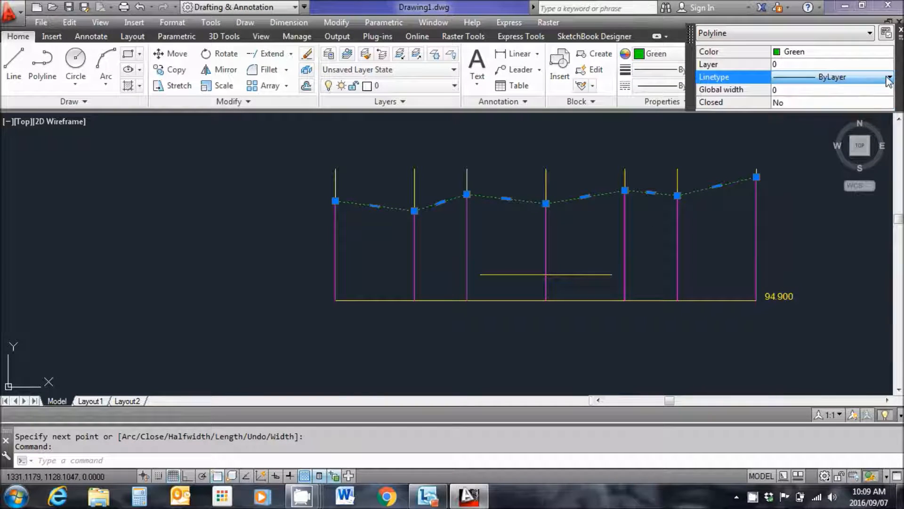
{"action": "left_click", "coordinate": [900, 33]}
- Load the DASHED linetype and make it the current linetype
{"action": "left_click", "coordinate": [717, 86]}
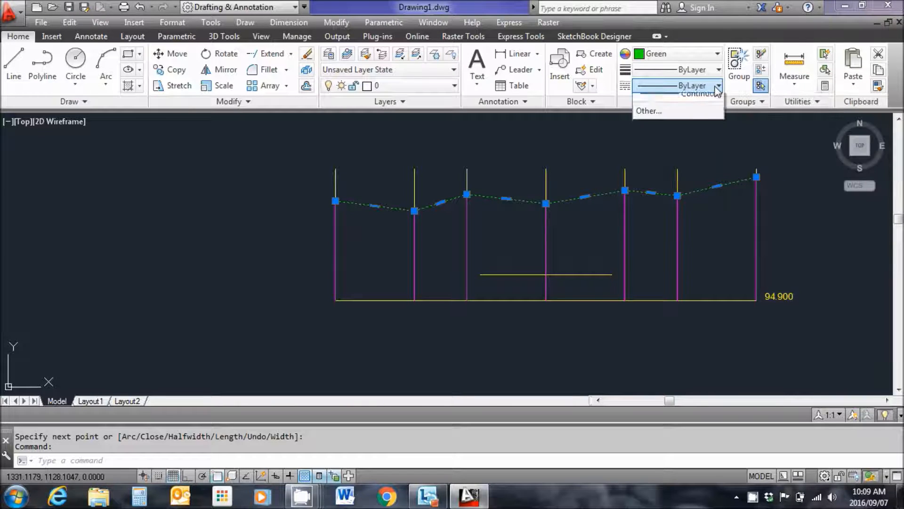
{"action": "left_click", "coordinate": [657, 157]}
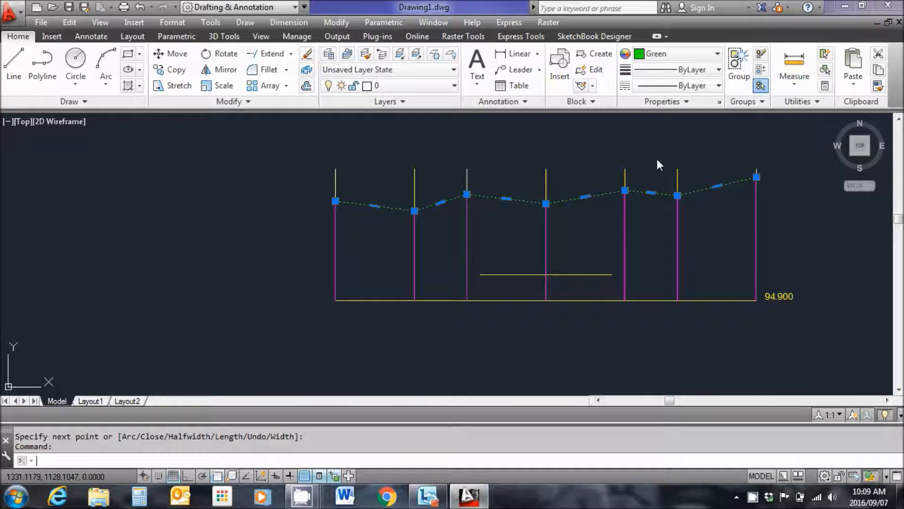
{"action": "left_click", "coordinate": [537, 118]}
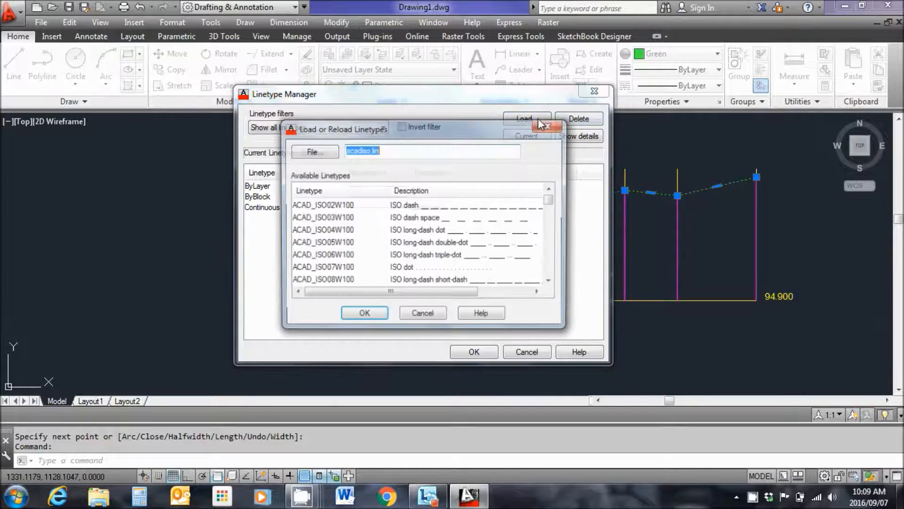
{"action": "left_click", "coordinate": [550, 219]}
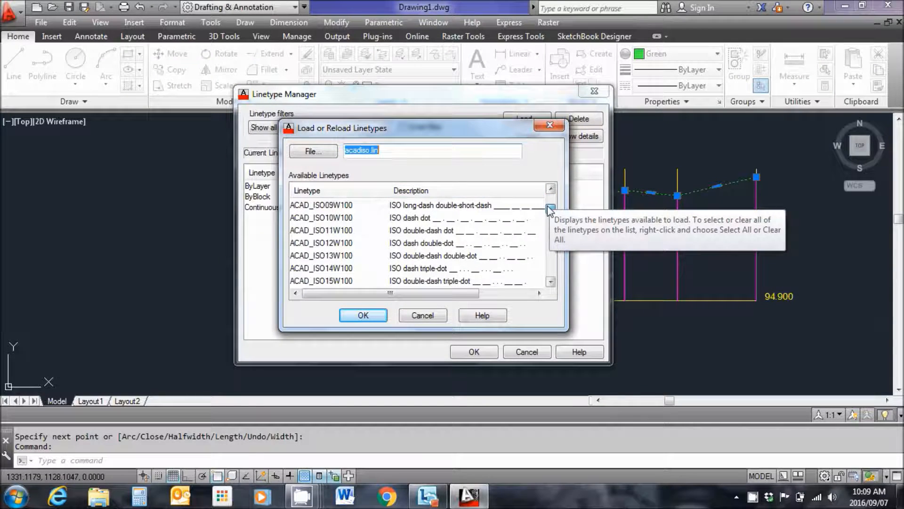
{"action": "left_click", "coordinate": [550, 219]}
{"action": "left_click", "coordinate": [549, 219]}
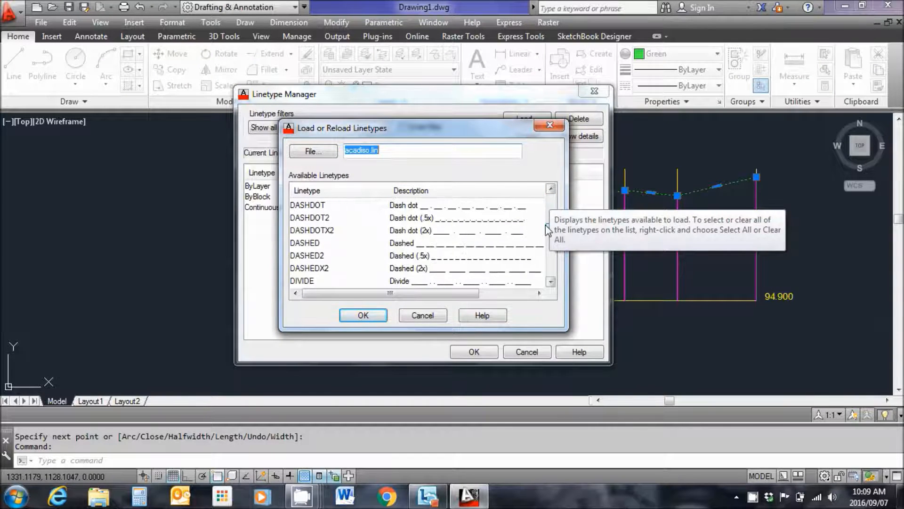
{"action": "left_click", "coordinate": [405, 245]}
{"action": "double_click", "coordinate": [405, 248]}
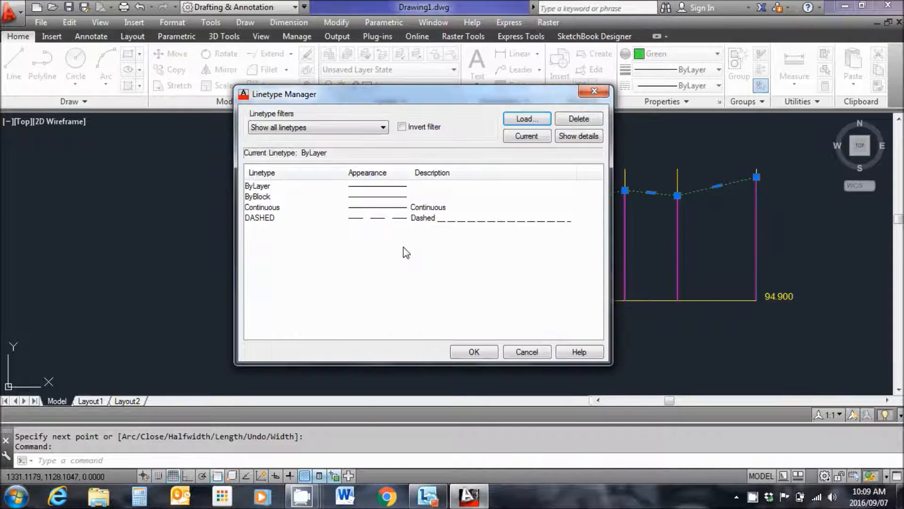
{"action": "left_click", "coordinate": [372, 218]}
{"action": "double_click", "coordinate": [372, 218]}
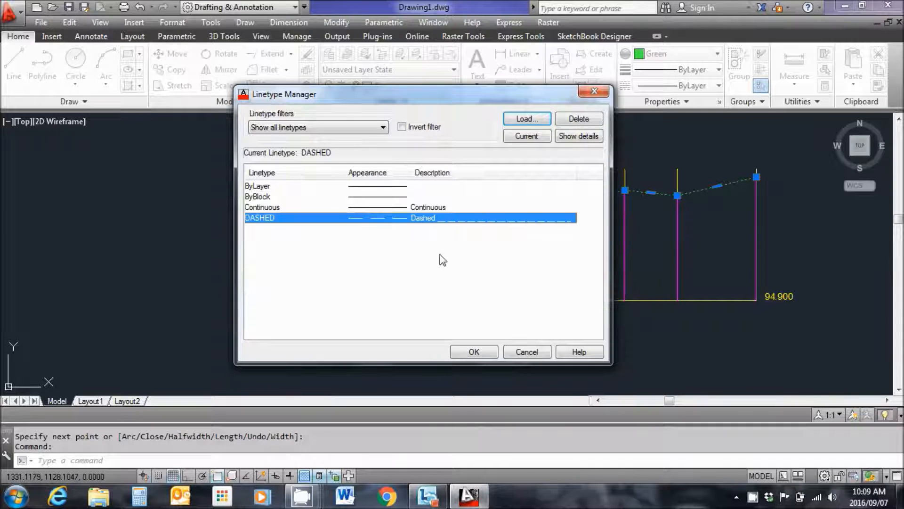
{"action": "left_click", "coordinate": [474, 352]}
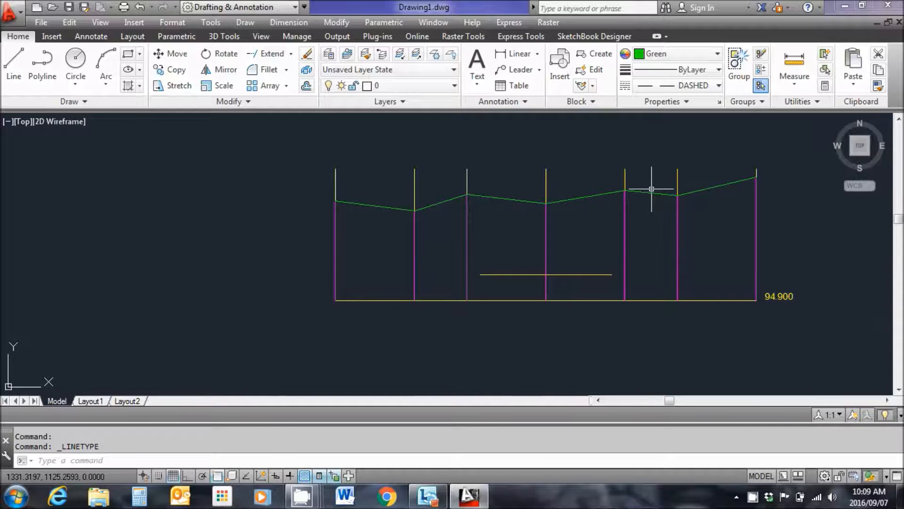
- Change the linetype of the green polyline to DASHED
{"action": "left_click", "coordinate": [651, 190]}
{"action": "left_click", "coordinate": [649, 205]}
{"action": "left_click", "coordinate": [840, 129]}
{"action": "left_click", "coordinate": [887, 130]}
{"action": "left_click", "coordinate": [843, 179]}
{"action": "key", "text": "Escape"}
{"action": "scroll", "coordinate": [618, 209], "scroll_direction": "down", "scroll_amount": 1}
{"action": "middle_click_drag", "start_coordinate": [618, 209], "coordinate": [615, 214]}
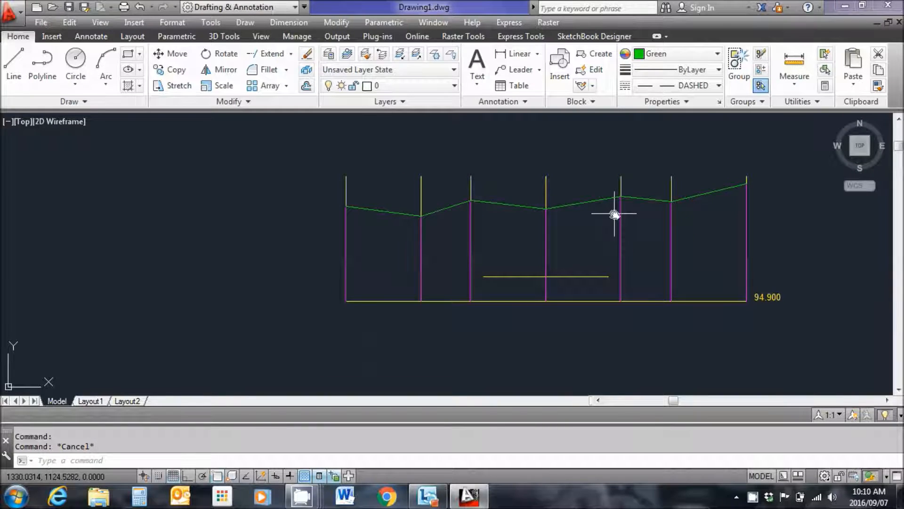
- Draw a 1 by 1 rectangle in the empty area left of the cross-section, using the relative corner @1,1
{"action": "middle_click_drag", "start_coordinate": [584, 249], "coordinate": [575, 244]}
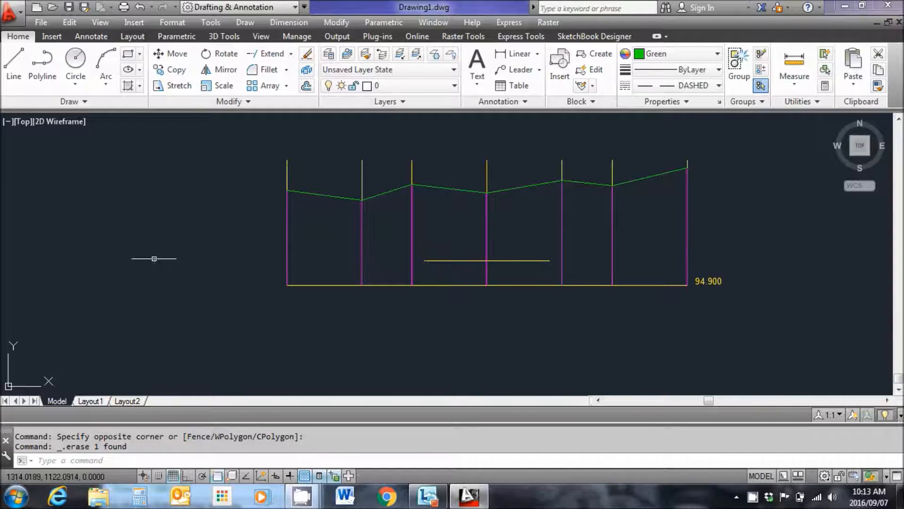
{"action": "left_click", "coordinate": [127, 57]}
{"action": "left_click", "coordinate": [97, 203]}
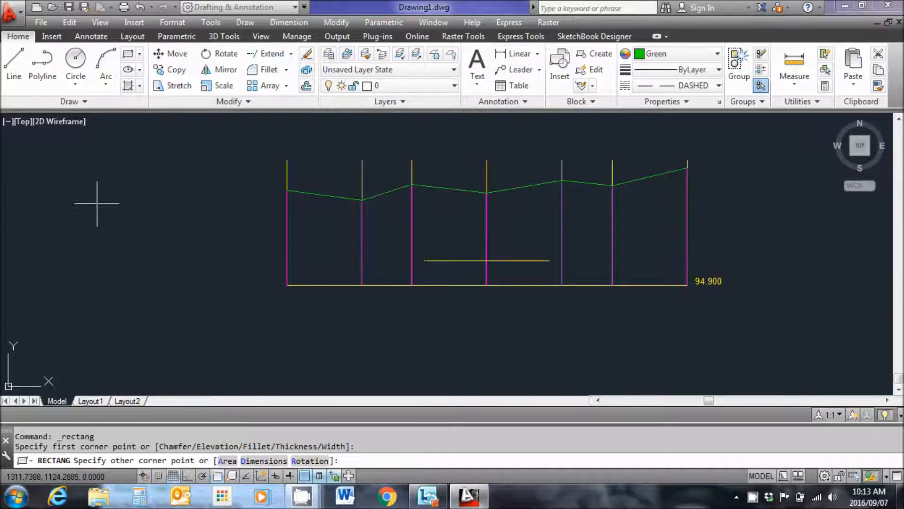
{"action": "type", "text": "@1,1"}
{"action": "key", "text": "Return"}
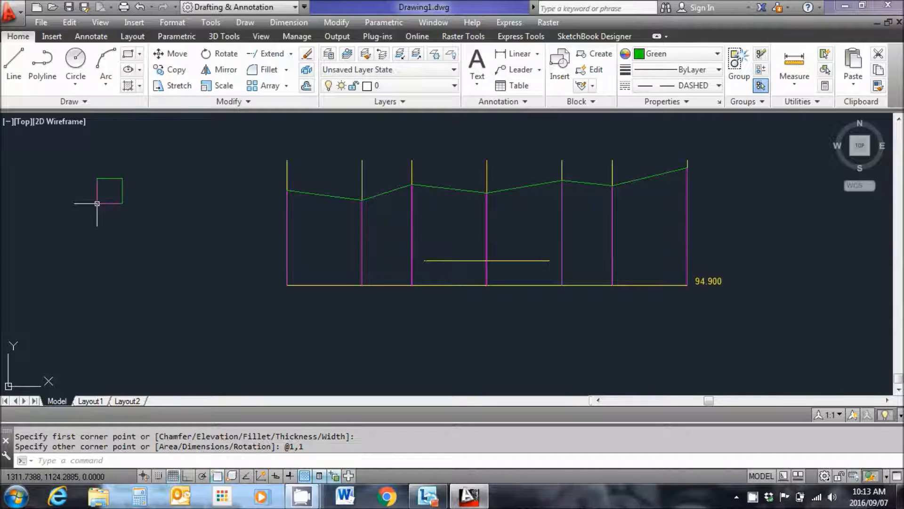
- Draw a diagonal line across the unit square from its lower-left corner to its upper-right corner
{"action": "left_click", "coordinate": [14, 62]}
{"action": "left_click", "coordinate": [97, 204]}
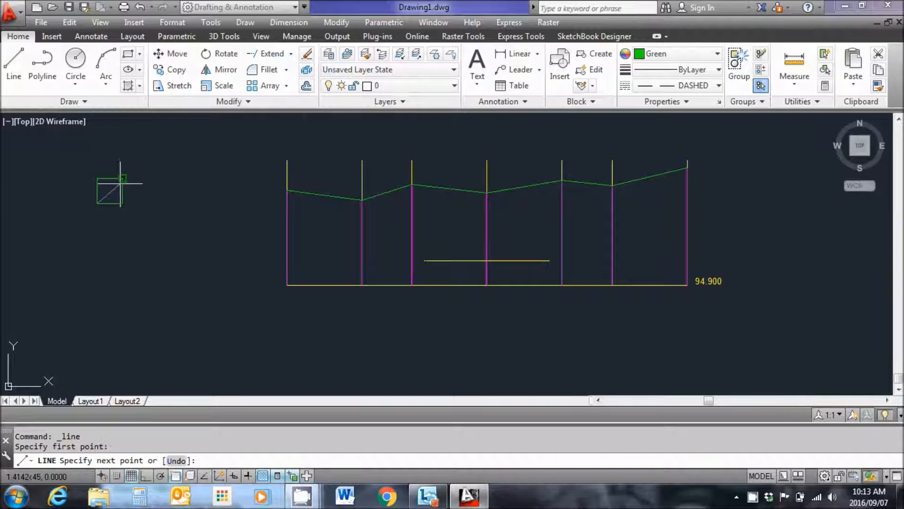
{"action": "left_click", "coordinate": [122, 178]}
{"action": "right_click", "coordinate": [122, 178]}
{"action": "left_click", "coordinate": [151, 185]}
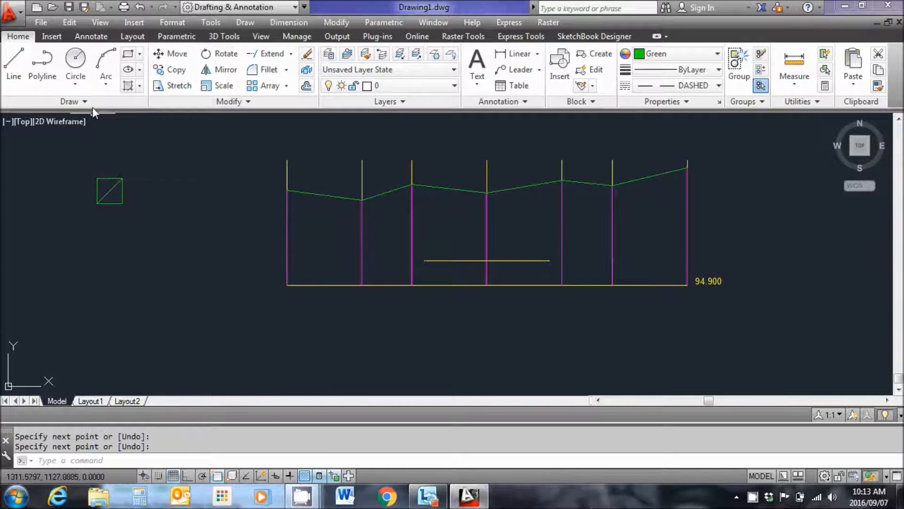
- Mirror the square and its diagonal about the square's right edge, keeping the source objects
{"action": "left_click", "coordinate": [222, 74]}
{"action": "left_click", "coordinate": [143, 207]}
{"action": "left_click", "coordinate": [57, 161]}
{"action": "key", "text": "Return"}
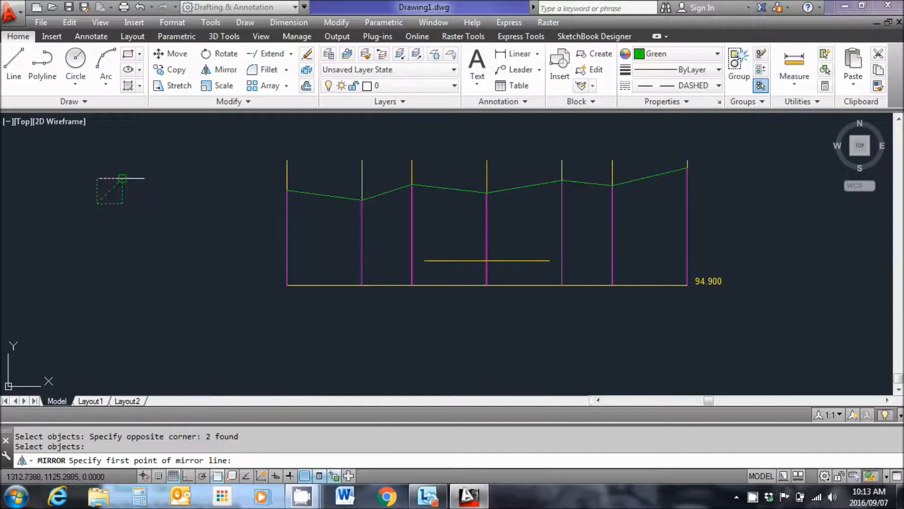
{"action": "left_click", "coordinate": [122, 178]}
{"action": "left_click", "coordinate": [120, 202]}
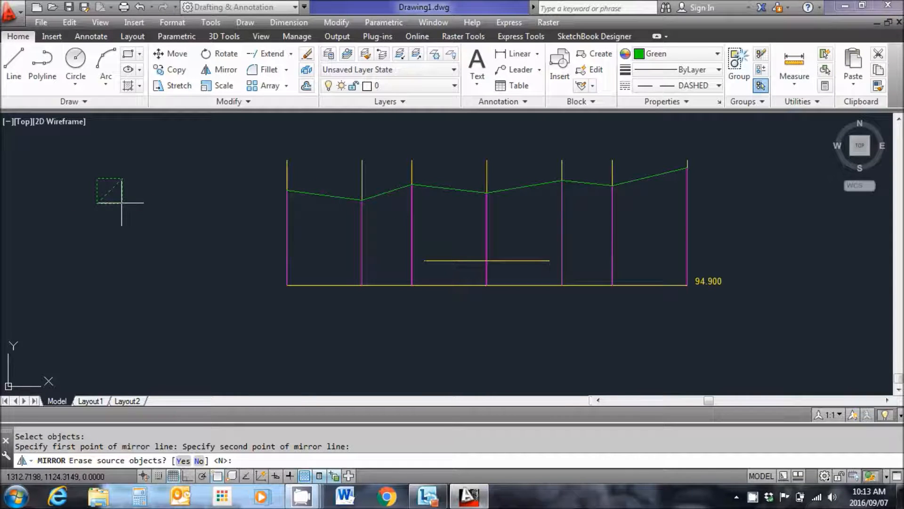
{"action": "key", "text": "Return"}
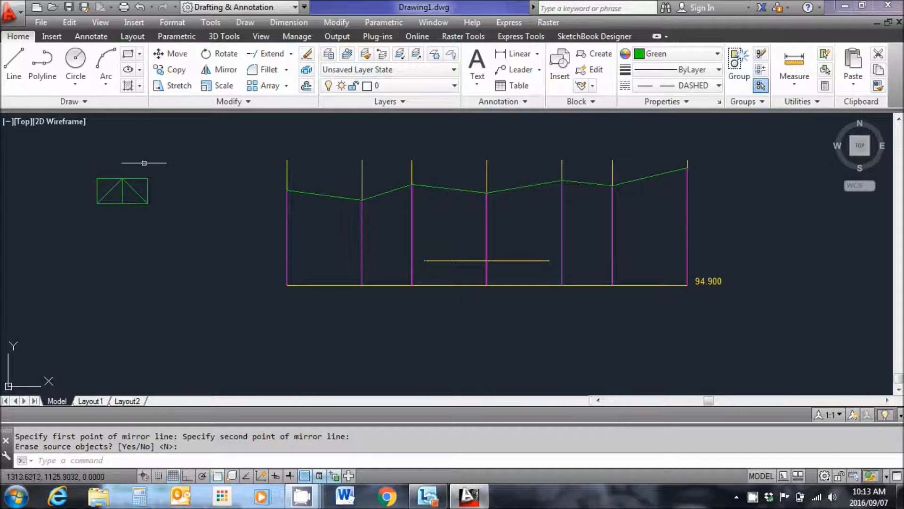
- Copy the rising diagonal from its lower-left end to the right end of the short yellow line in the cross-section
{"action": "left_click", "coordinate": [172, 71]}
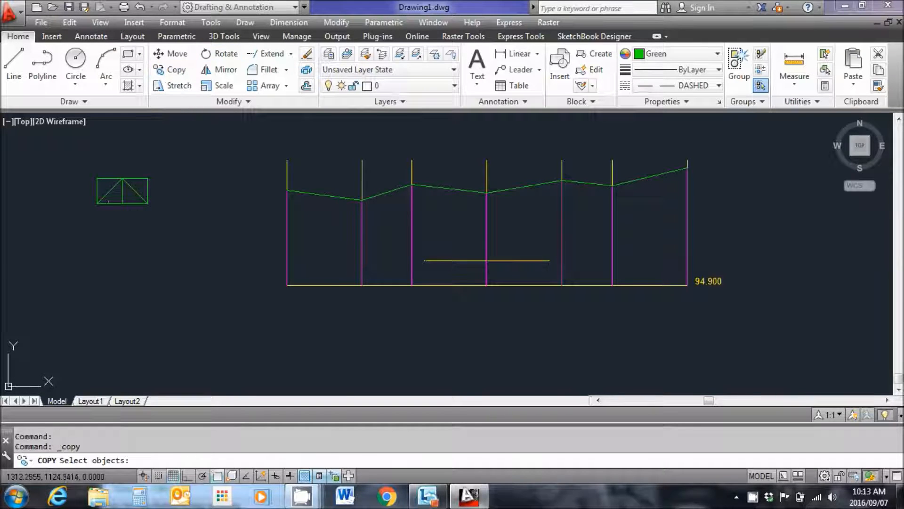
{"action": "left_click", "coordinate": [110, 195]}
{"action": "key", "text": "Return"}
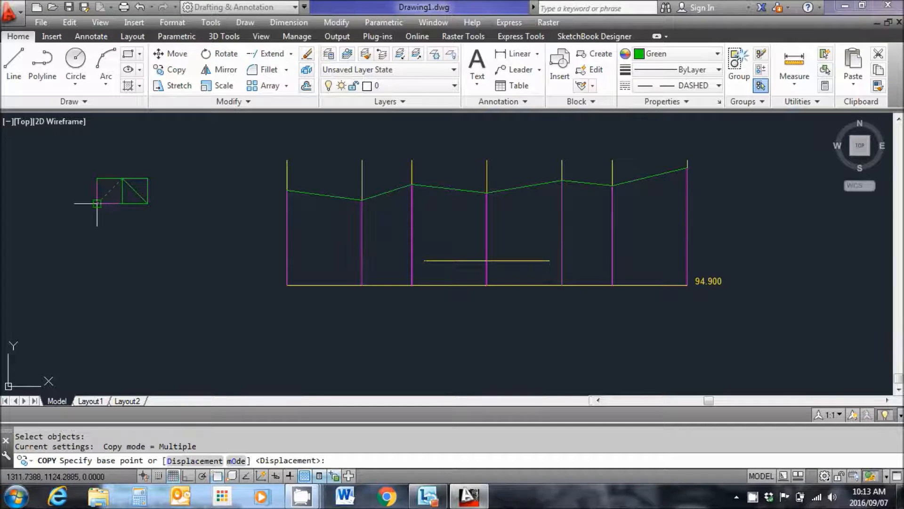
{"action": "left_click", "coordinate": [97, 204]}
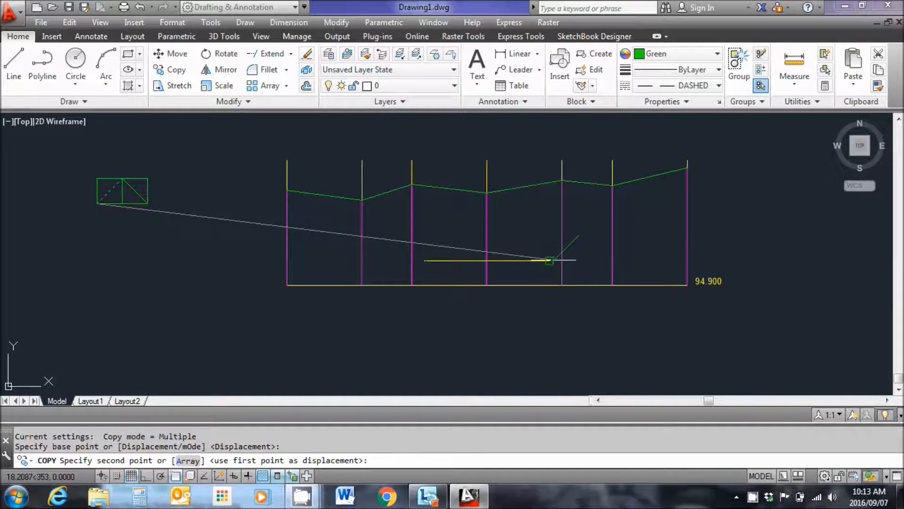
{"action": "left_click", "coordinate": [550, 260]}
{"action": "right_click", "coordinate": [366, 225]}
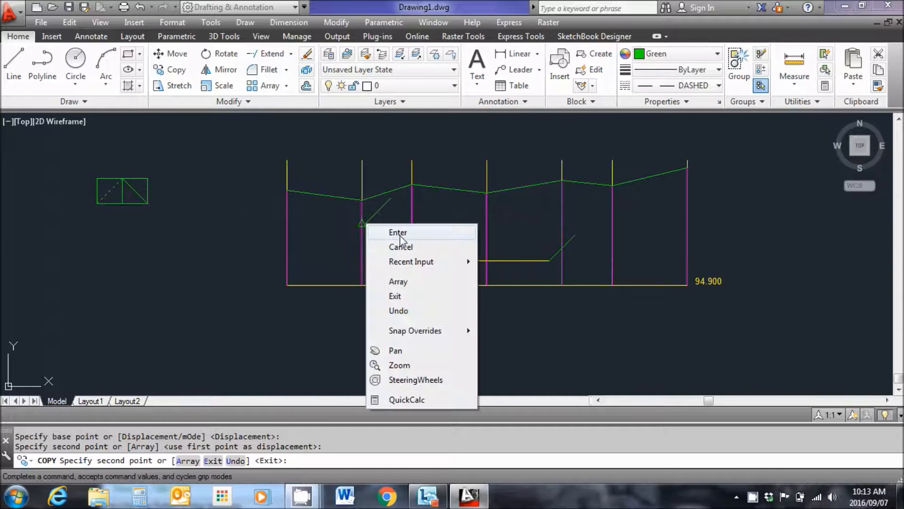
{"action": "left_click", "coordinate": [399, 233]}
- Copy the mirrored diagonal from its lower-right end to the left end of the short yellow line
{"action": "right_click", "coordinate": [207, 184]}
{"action": "left_click", "coordinate": [239, 190]}
{"action": "left_click", "coordinate": [136, 191]}
{"action": "key", "text": "Return"}
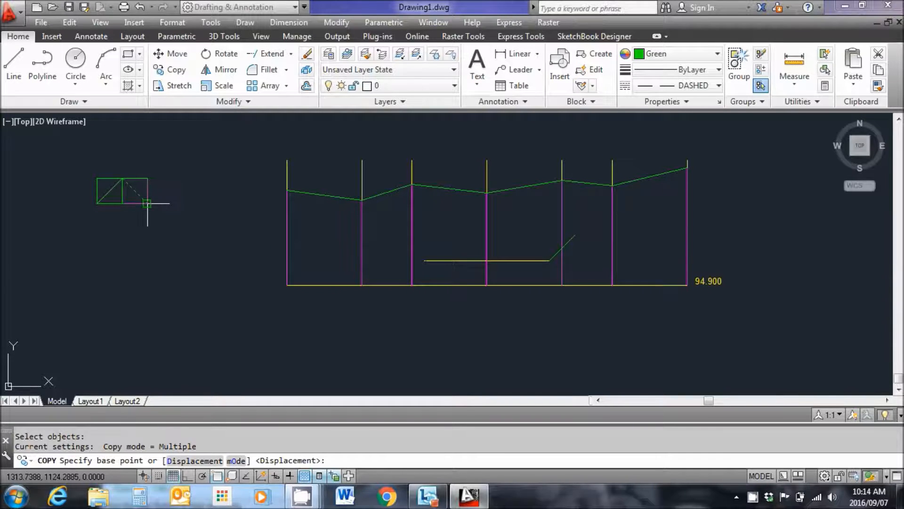
{"action": "left_click", "coordinate": [147, 203]}
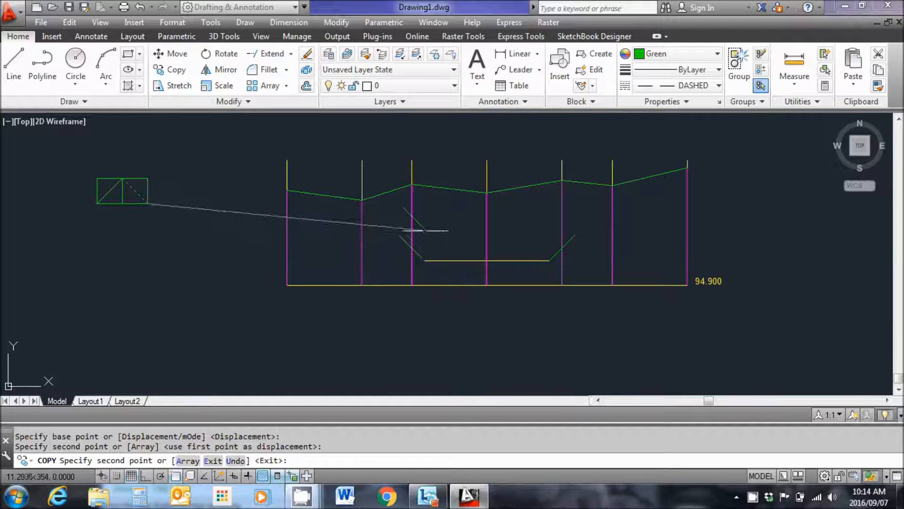
{"action": "right_click", "coordinate": [425, 225]}
{"action": "left_click", "coordinate": [438, 230]}
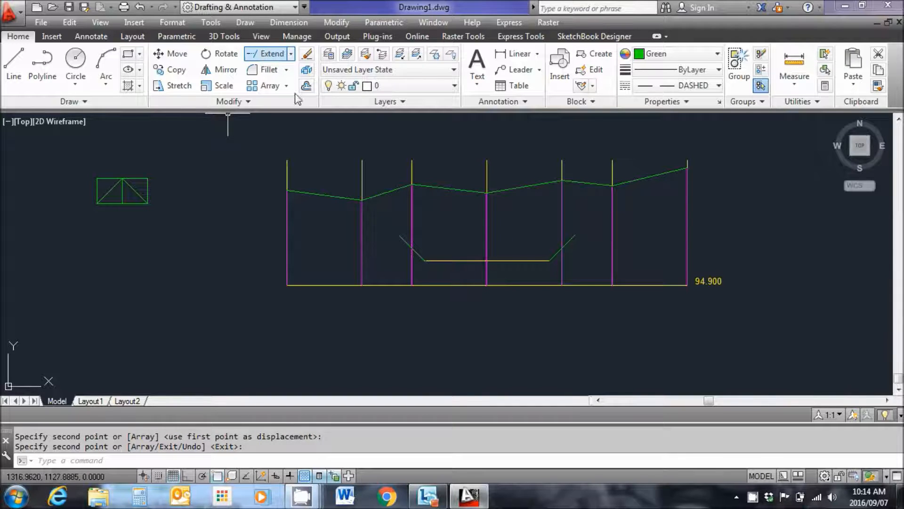
- Extend both copied slope lines up to the green ground polyline
{"action": "left_click", "coordinate": [408, 243]}
{"action": "left_click", "coordinate": [562, 248]}
{"action": "left_click", "coordinate": [588, 182]}
{"action": "key", "text": "Return"}
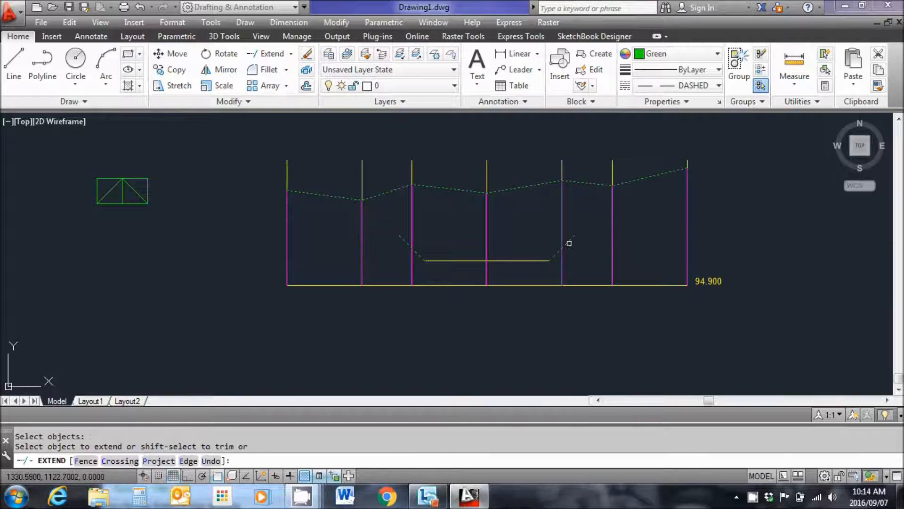
{"action": "left_click", "coordinate": [566, 243]}
{"action": "left_click", "coordinate": [406, 242]}
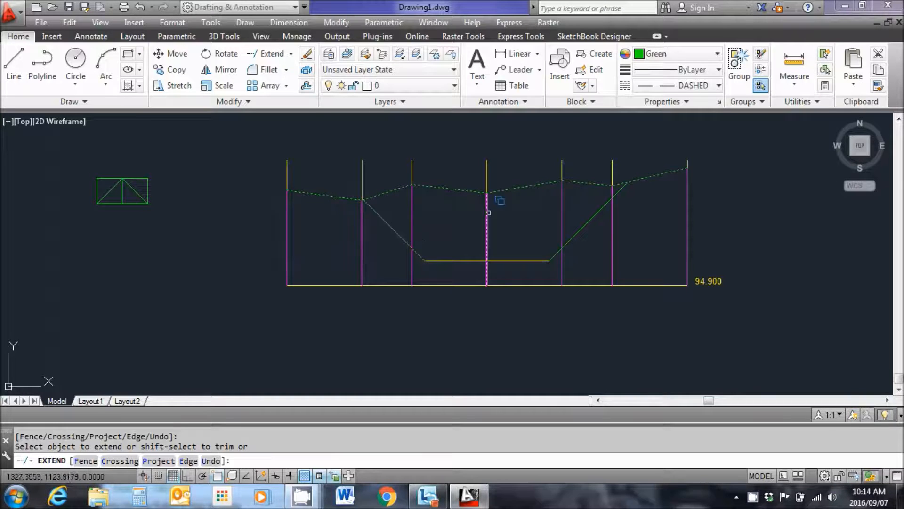
{"action": "right_click", "coordinate": [440, 216]}
{"action": "left_click", "coordinate": [477, 228]}
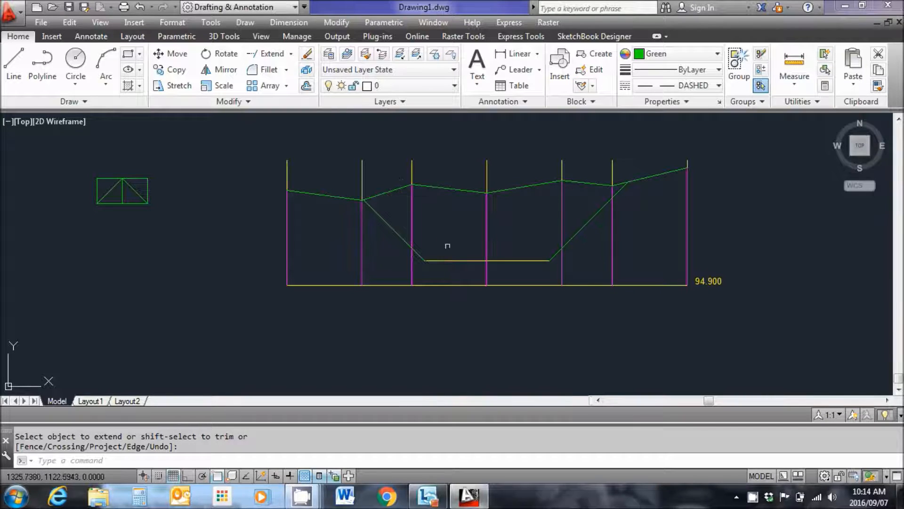
- Erase the two construction squares with their diagonals left of the cross-section
{"action": "left_click", "coordinate": [204, 217]}
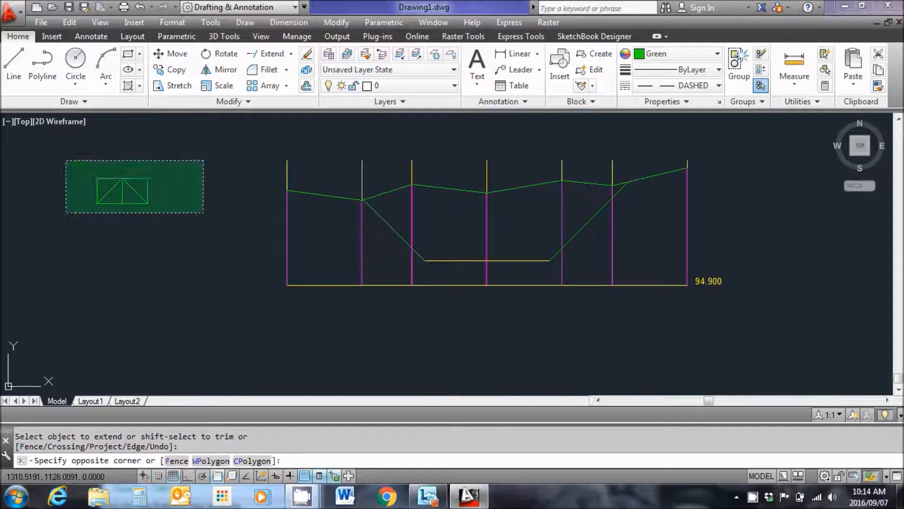
{"action": "left_click", "coordinate": [65, 160]}
{"action": "key", "text": "Delete"}
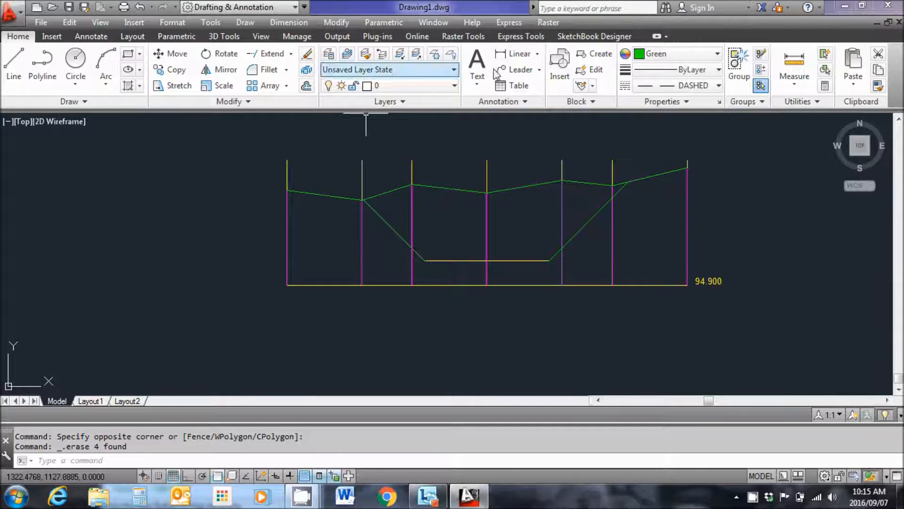
- Measure the width of the 94.900 datum text
{"action": "left_click", "coordinate": [795, 60]}
{"action": "scroll", "coordinate": [706, 282], "scroll_direction": "up", "scroll_amount": 6}
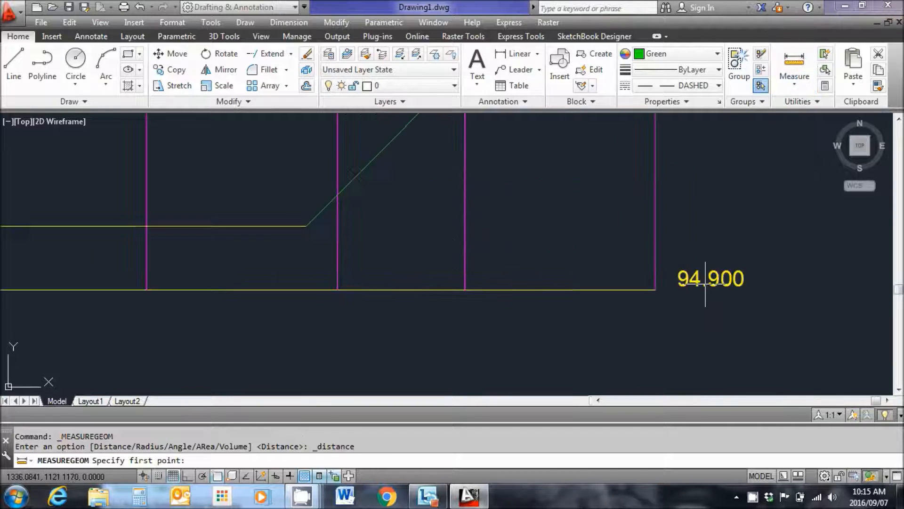
{"action": "left_click", "coordinate": [619, 283]}
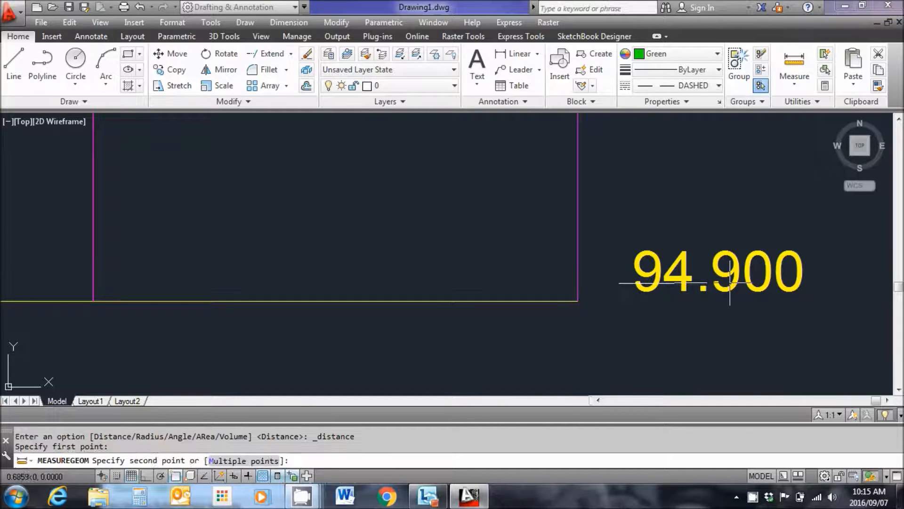
{"action": "left_click", "coordinate": [820, 279]}
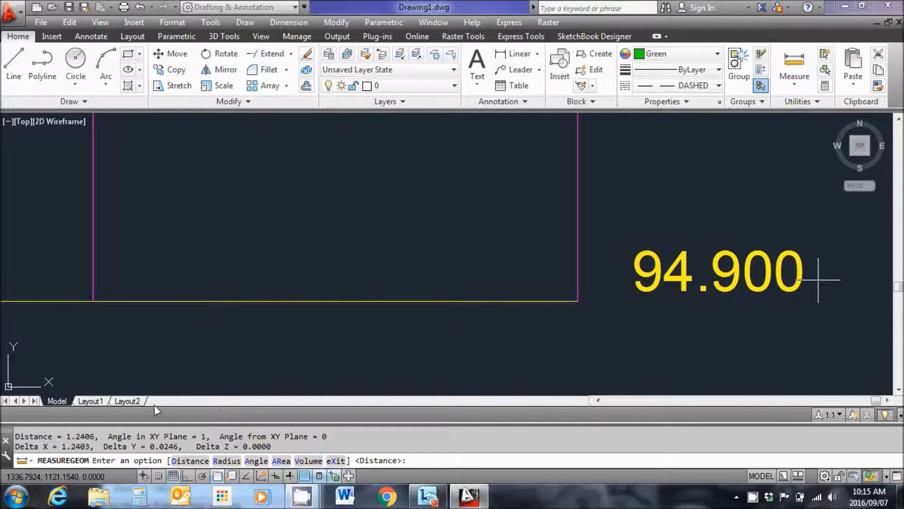
{"action": "key", "text": "Escape"}
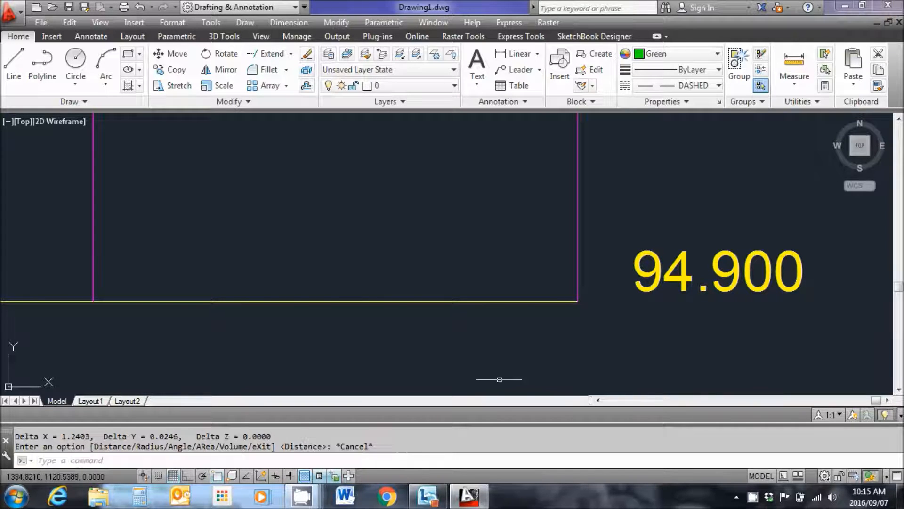
{"action": "scroll", "coordinate": [642, 319], "scroll_direction": "down", "scroll_amount": 5}
{"action": "middle_click_drag", "start_coordinate": [579, 329], "coordinate": [609, 299]}
{"action": "scroll", "coordinate": [609, 299], "scroll_direction": "down", "scroll_amount": 1}
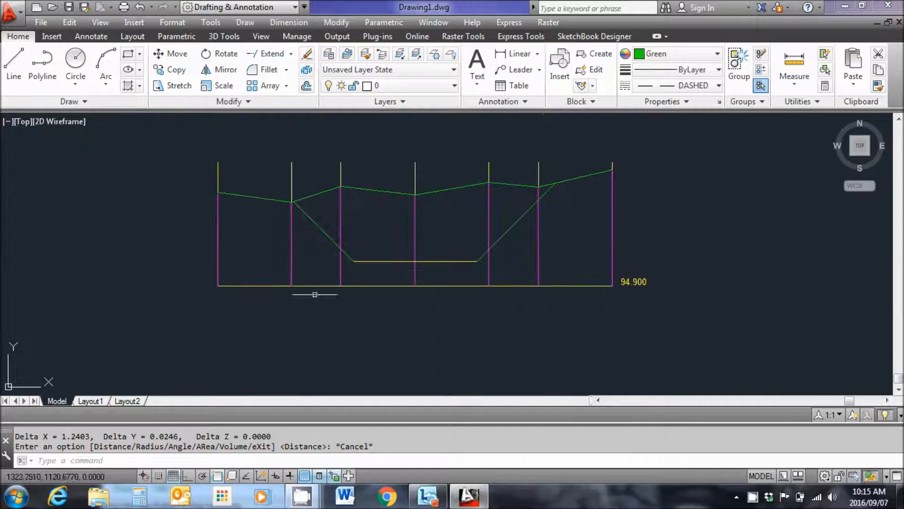
{"action": "type", "text": "o"}
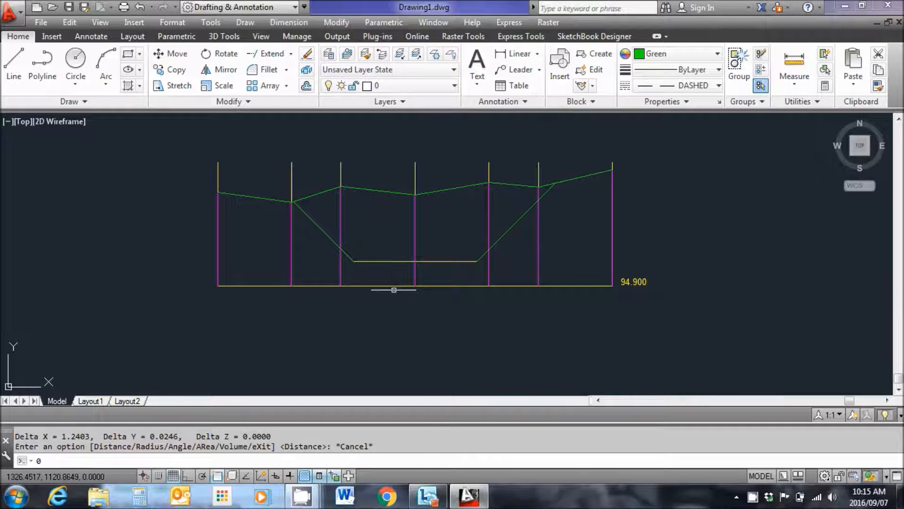
{"action": "key", "text": "Return"}
{"action": "type", "text": "1.2"}
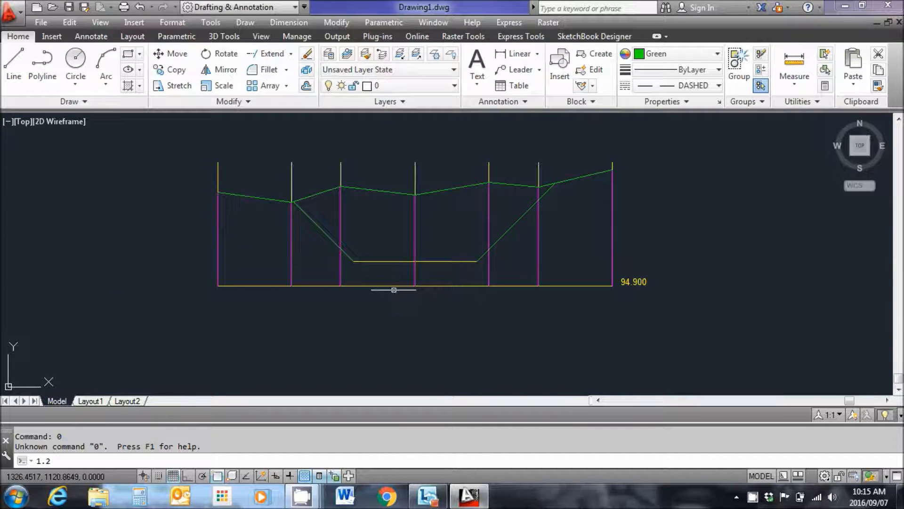
{"action": "type", "text": "5"}
{"action": "key", "text": "Return"}
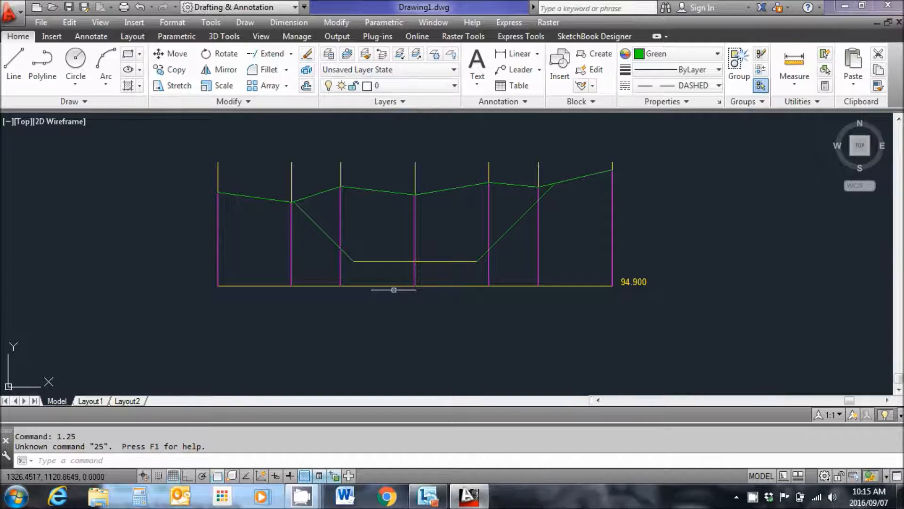
{"action": "key", "text": "Escape"}
- Offset the yellow datum line downward by 1.25, and offset the resulting line by the same distance below it
{"action": "type", "text": "o"}
{"action": "key", "text": "Return"}
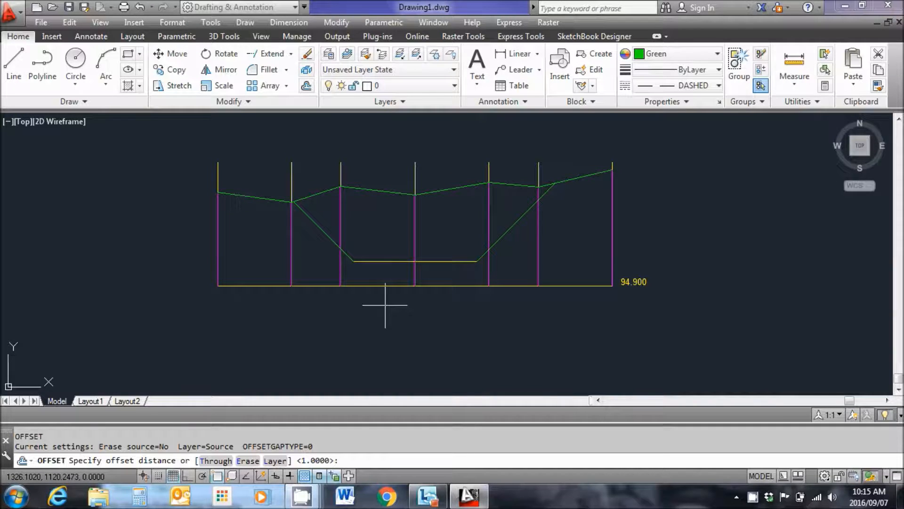
{"action": "type", "text": "1.25"}
{"action": "key", "text": "Return"}
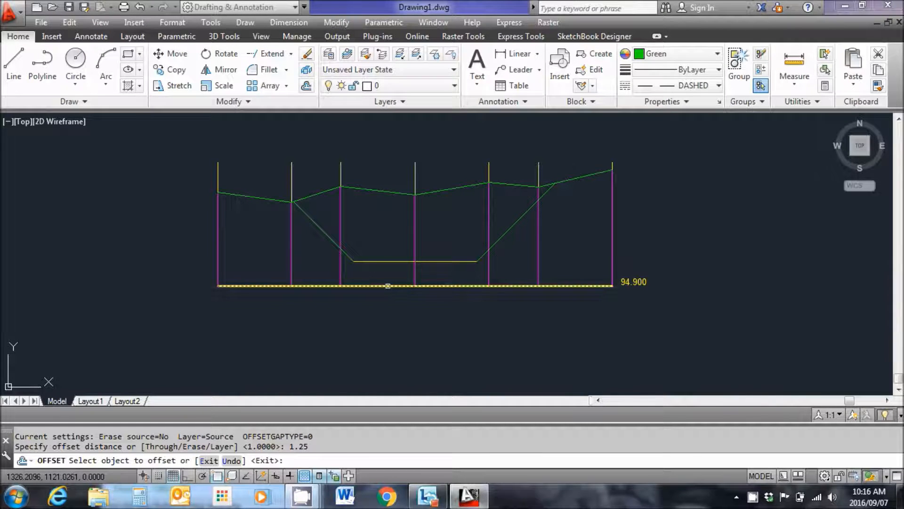
{"action": "left_click", "coordinate": [387, 286]}
{"action": "left_click", "coordinate": [397, 319]}
{"action": "left_click", "coordinate": [397, 318]}
{"action": "left_click", "coordinate": [398, 326]}
{"action": "scroll", "coordinate": [406, 319], "scroll_direction": "down", "scroll_amount": 1}
{"action": "middle_click_drag", "start_coordinate": [406, 319], "coordinate": [404, 291]}
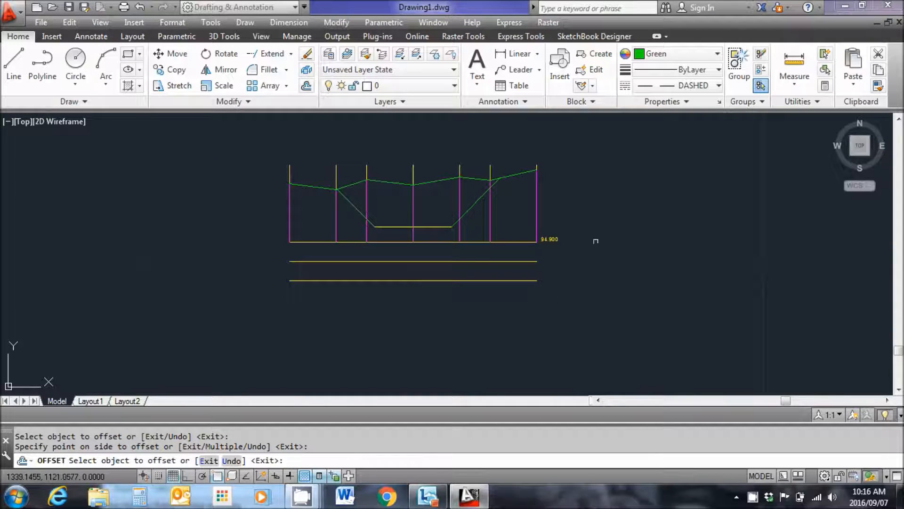
{"action": "right_click", "coordinate": [596, 220]}
{"action": "left_click", "coordinate": [621, 231]}
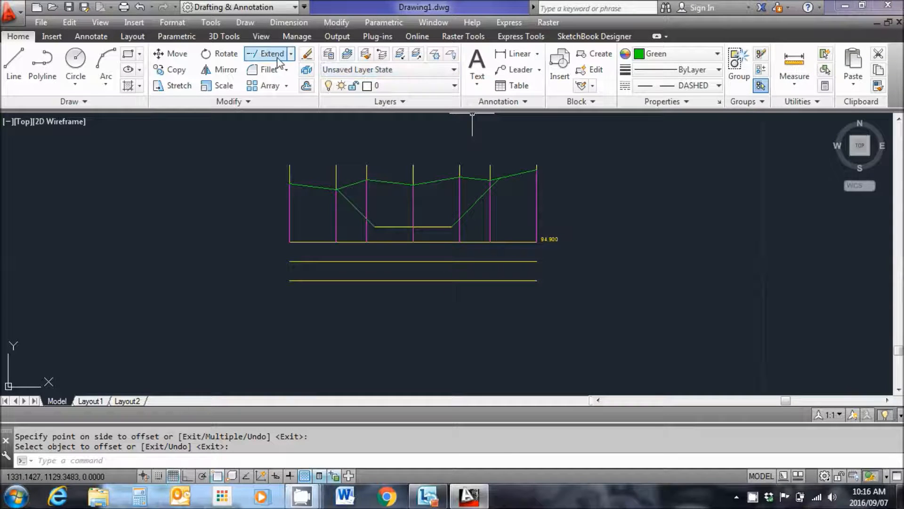
- Extend all seven magenta vertical lines down to the lowest yellow table line
{"action": "left_click", "coordinate": [264, 54]}
{"action": "left_click", "coordinate": [328, 280]}
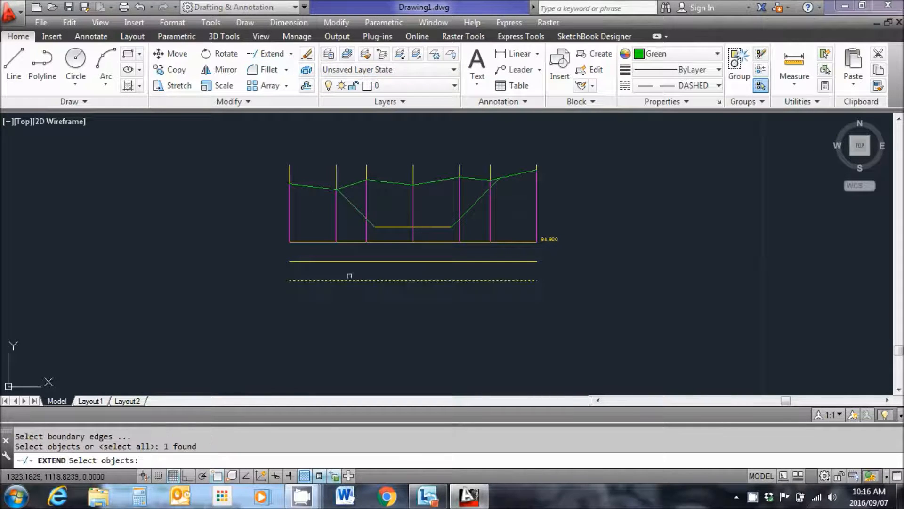
{"action": "key", "text": "Return"}
{"action": "left_click", "coordinate": [536, 222]}
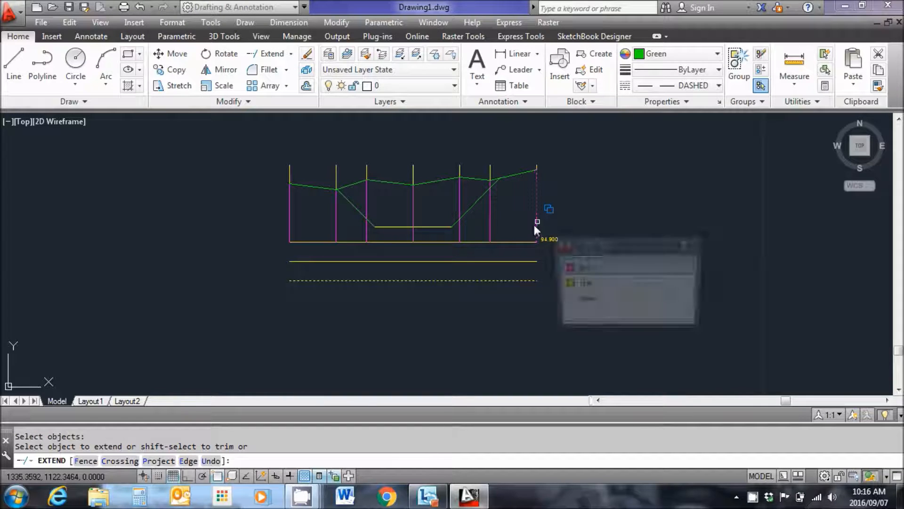
{"action": "left_click", "coordinate": [587, 269]}
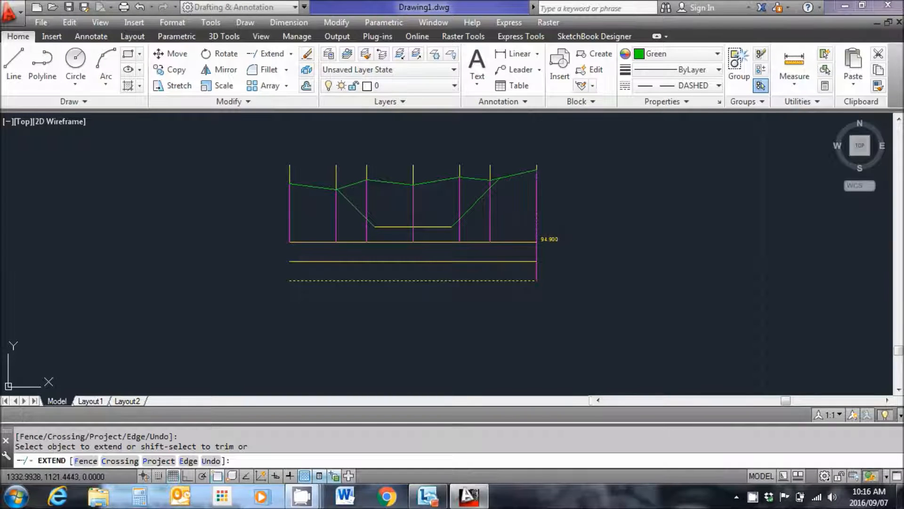
{"action": "left_click", "coordinate": [491, 235]}
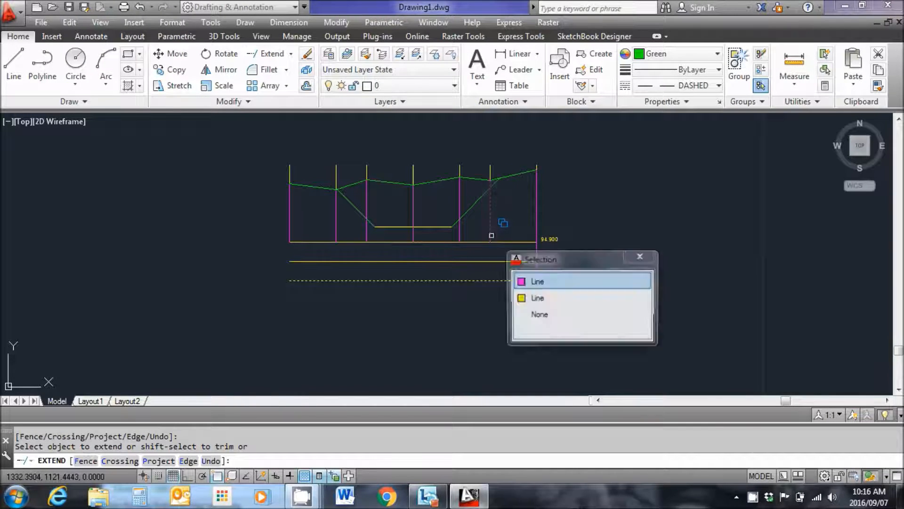
{"action": "left_click", "coordinate": [537, 284]}
{"action": "left_click", "coordinate": [459, 238]}
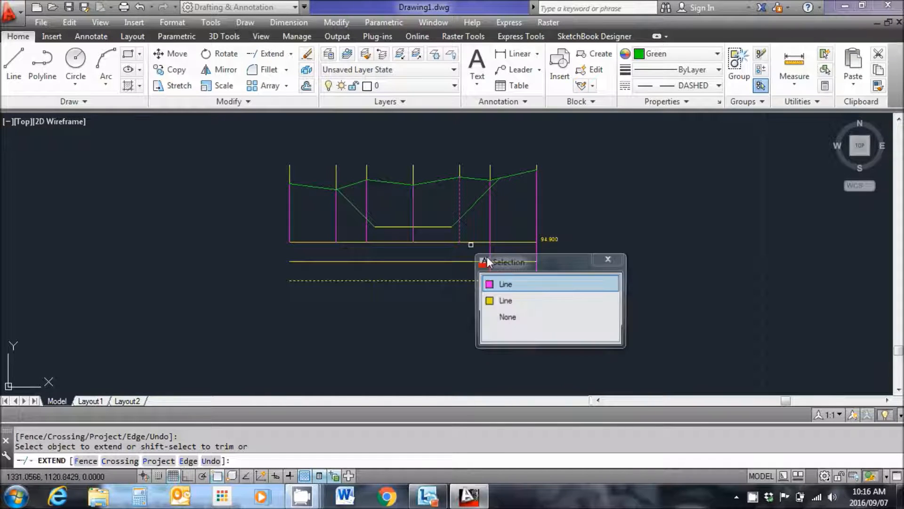
{"action": "left_click", "coordinate": [508, 285]}
{"action": "left_click", "coordinate": [413, 241]}
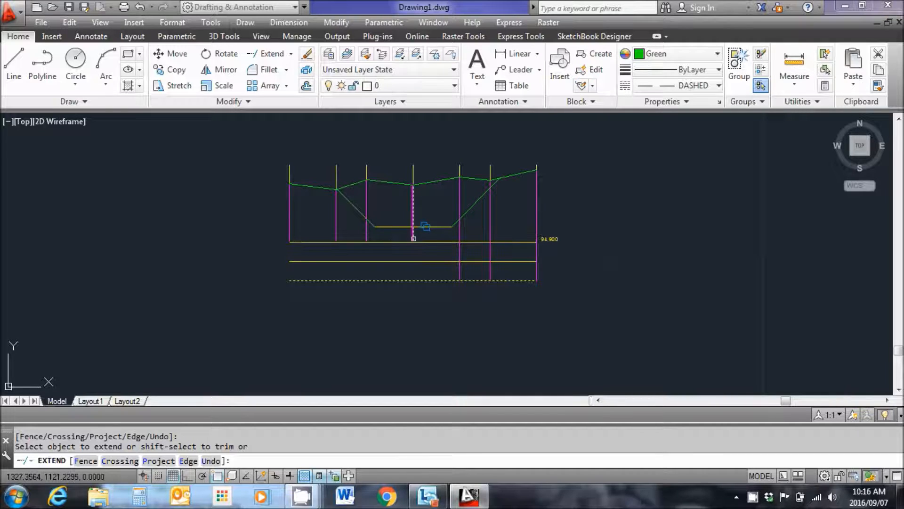
{"action": "left_click", "coordinate": [460, 284]}
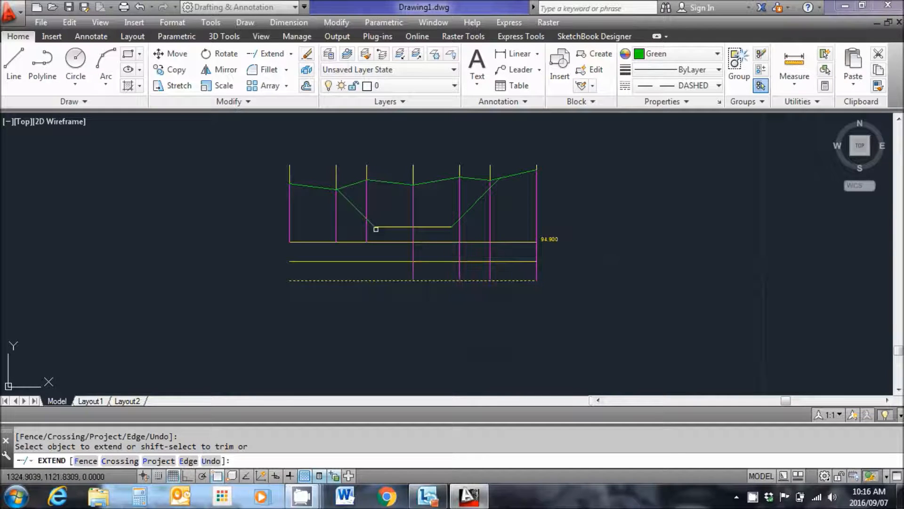
{"action": "left_click", "coordinate": [370, 234]}
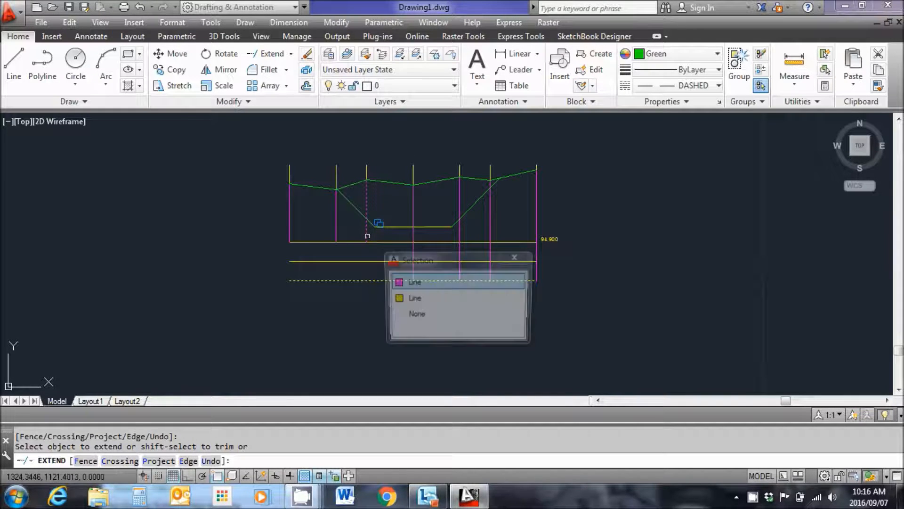
{"action": "left_click", "coordinate": [418, 283]}
{"action": "left_click", "coordinate": [338, 233]}
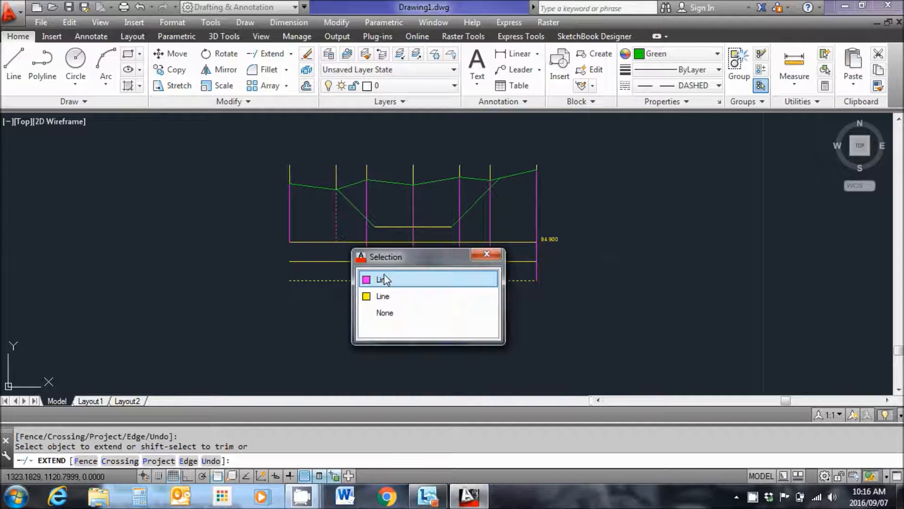
{"action": "left_click", "coordinate": [385, 279]}
{"action": "left_click", "coordinate": [290, 213]}
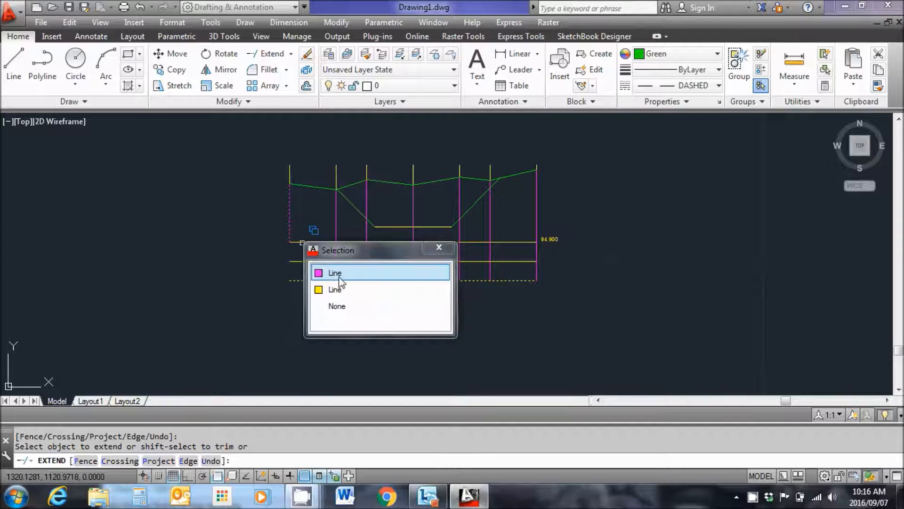
{"action": "left_click", "coordinate": [348, 276]}
{"action": "right_click", "coordinate": [437, 292]}
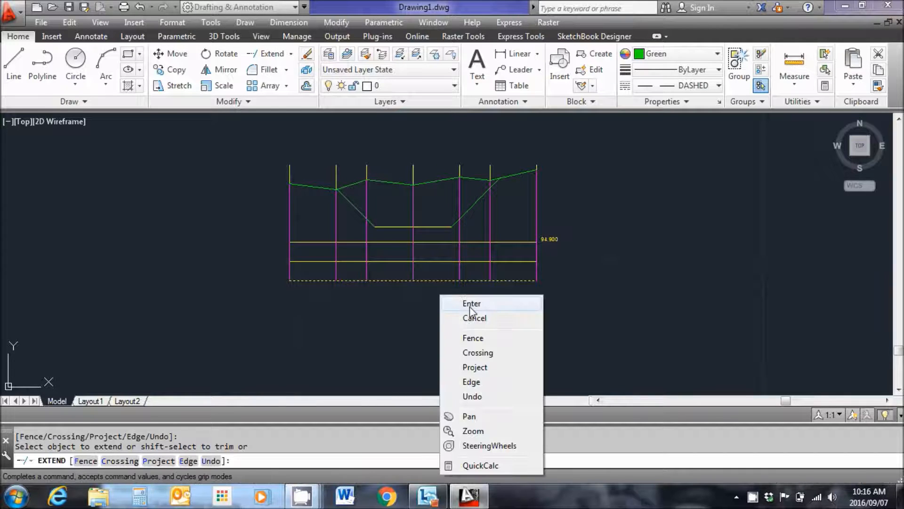
{"action": "left_click", "coordinate": [465, 302]}
- Erase the seven yellow vertical construction lines that project above the green ground polyline
{"action": "left_click", "coordinate": [547, 172]}
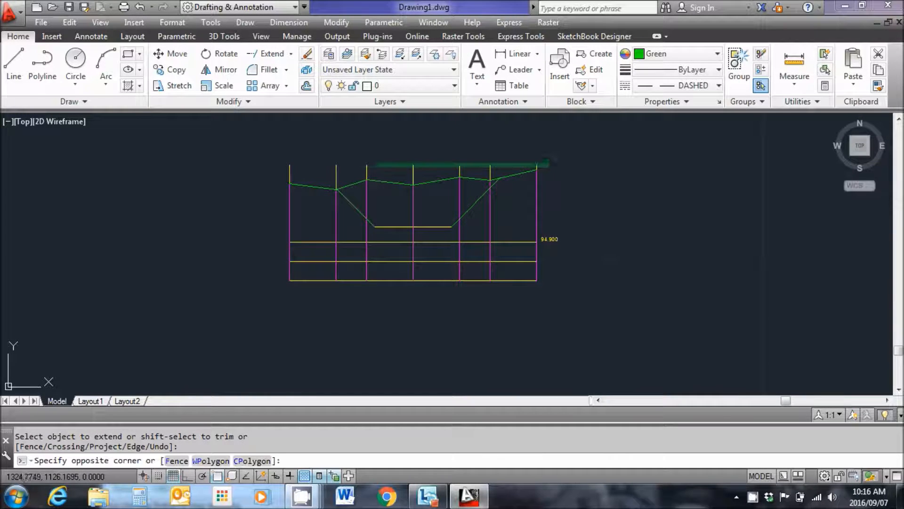
{"action": "left_click", "coordinate": [253, 158]}
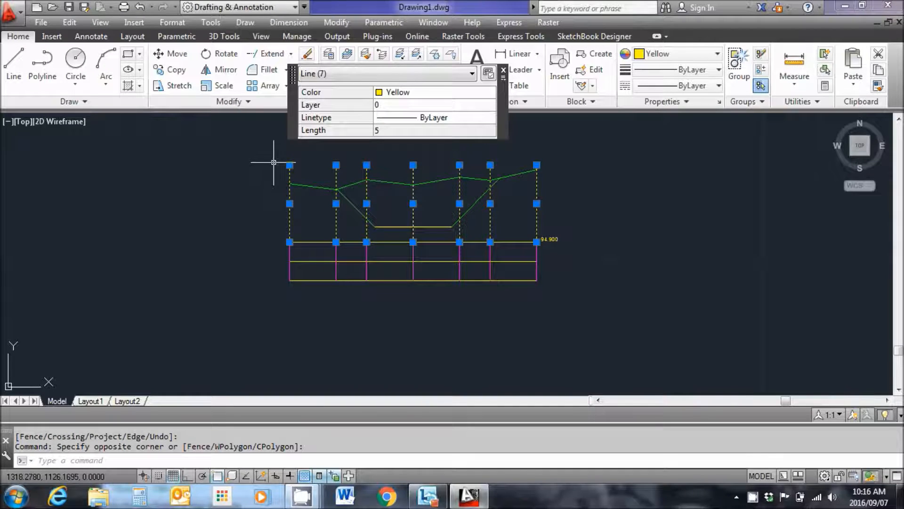
{"action": "key", "text": "Delete"}
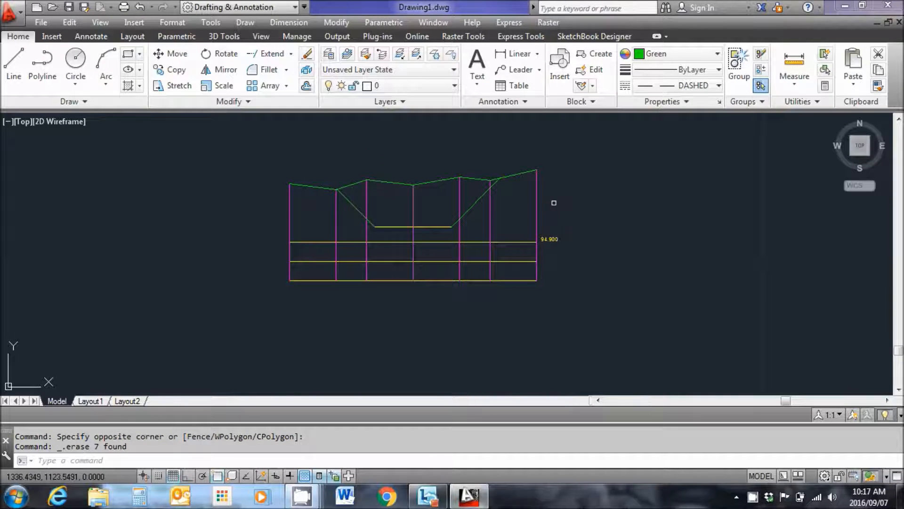
- With cyan as the current colour and Ortho on, draw a vertical line from the right slope's ground intersection down to the lowest table line
{"action": "scroll", "coordinate": [499, 232], "scroll_direction": "up", "scroll_amount": 2}
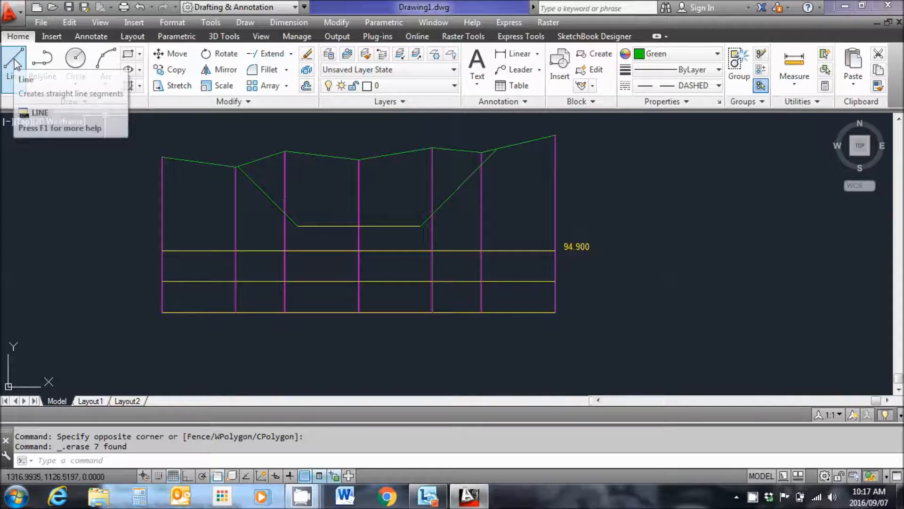
{"action": "left_click", "coordinate": [718, 55]}
{"action": "left_click", "coordinate": [658, 152]}
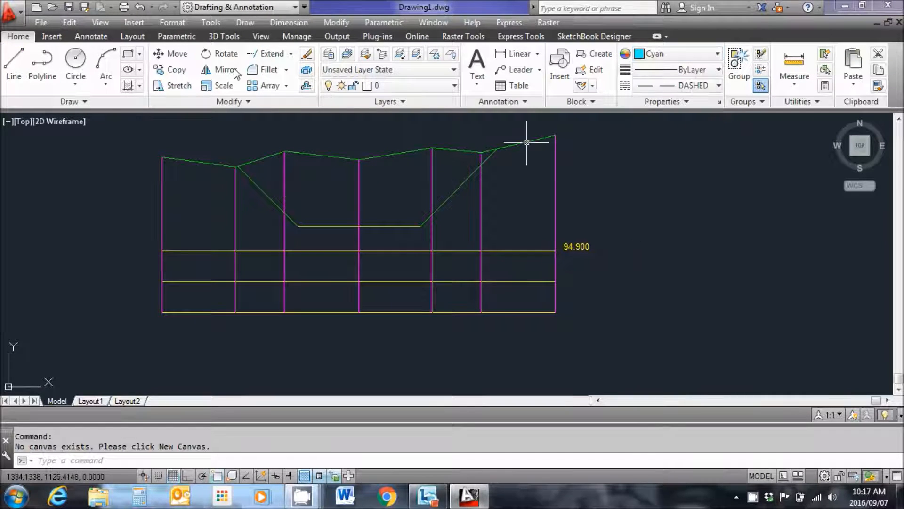
{"action": "left_click", "coordinate": [14, 61]}
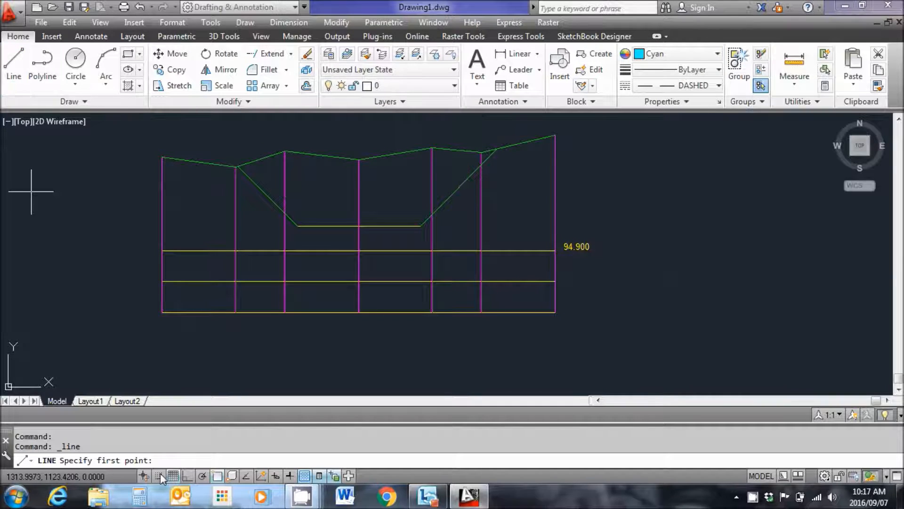
{"action": "left_click", "coordinate": [189, 475]}
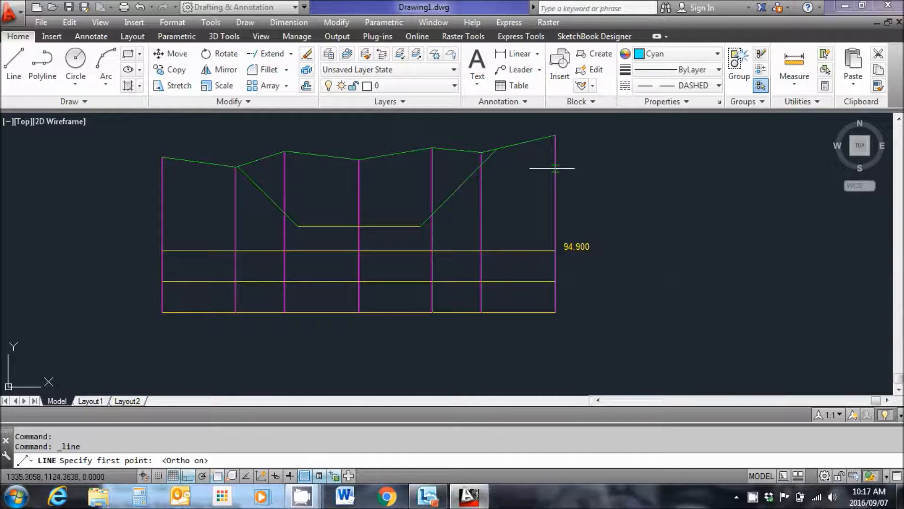
{"action": "left_click", "coordinate": [498, 147]}
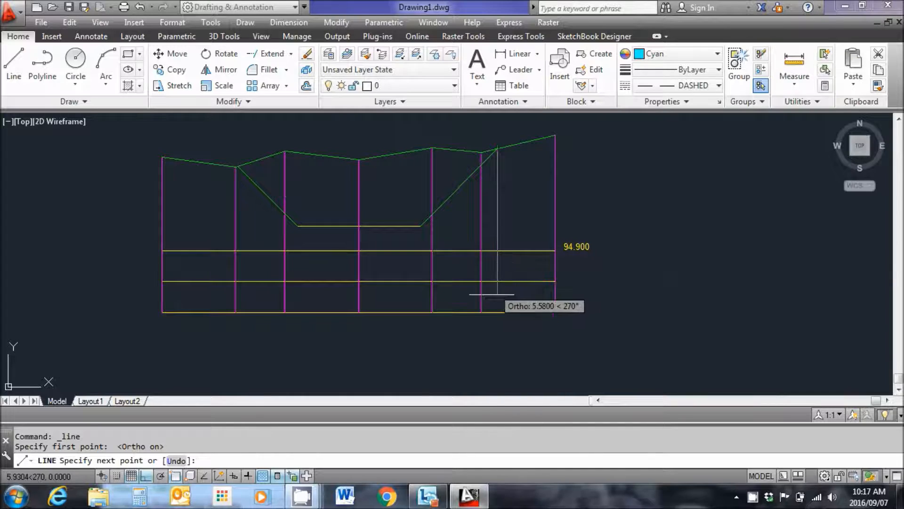
{"action": "left_click", "coordinate": [497, 313]}
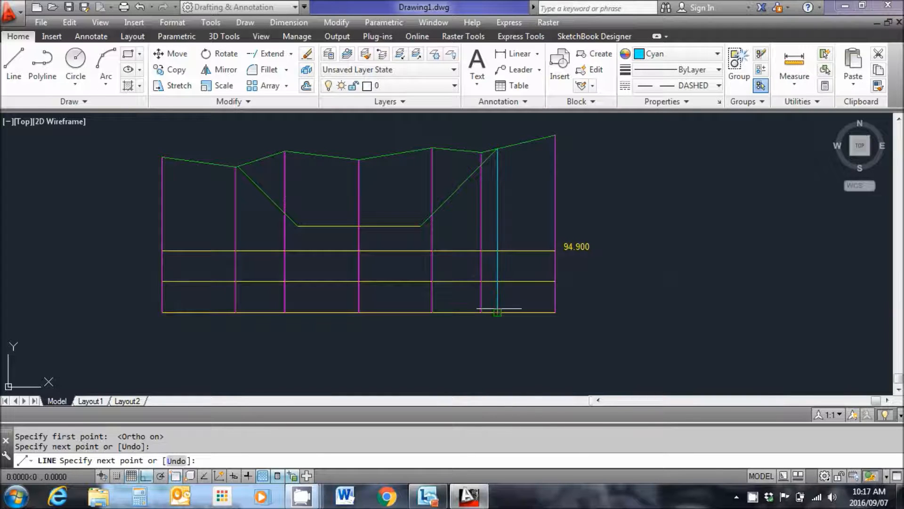
{"action": "right_click", "coordinate": [507, 311]}
{"action": "left_click", "coordinate": [534, 317]}
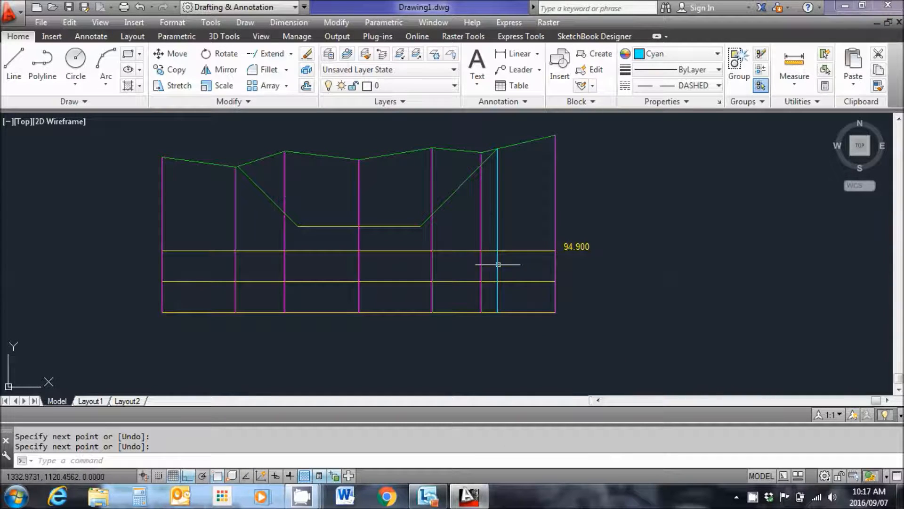
- Draw a cyan vertical line from the right end of the base line down to the middle table line
{"action": "right_click", "coordinate": [471, 210]}
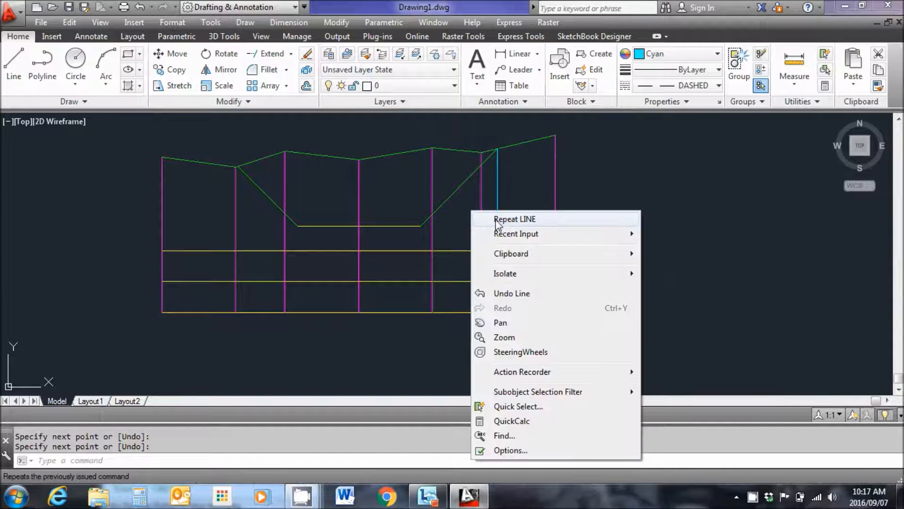
{"action": "left_click", "coordinate": [500, 216]}
{"action": "left_click", "coordinate": [421, 226]}
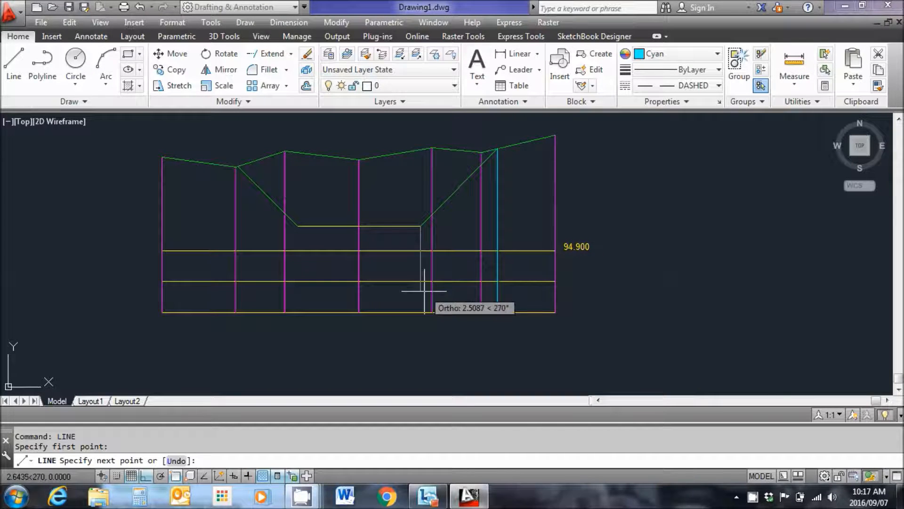
{"action": "left_click", "coordinate": [421, 281]}
{"action": "right_click", "coordinate": [439, 281]}
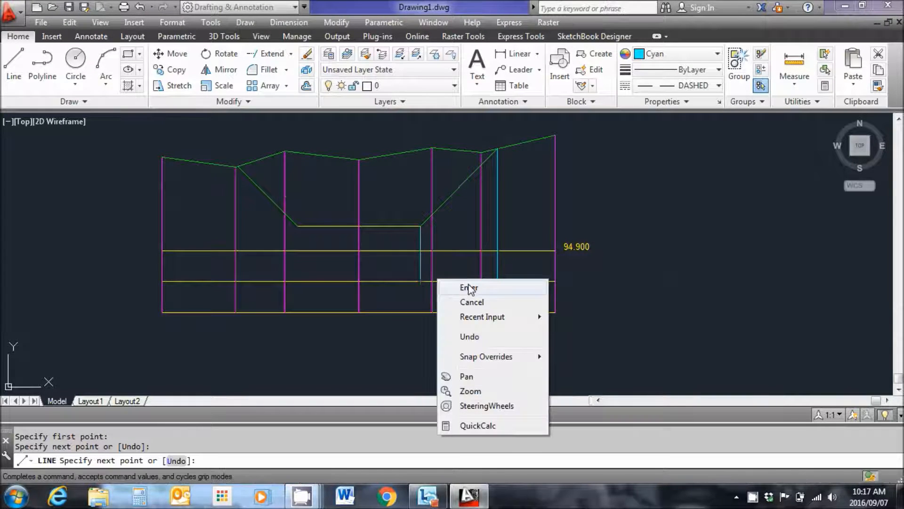
{"action": "left_click", "coordinate": [471, 288]}
- Draw a cyan vertical line from the left end of the base line down to the middle table line
{"action": "right_click", "coordinate": [329, 229]}
{"action": "left_click", "coordinate": [351, 237]}
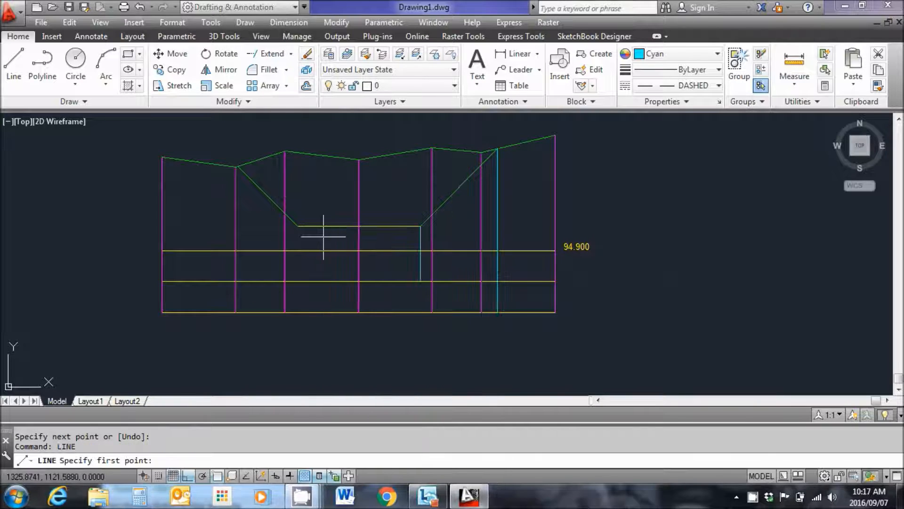
{"action": "left_click", "coordinate": [296, 226]}
{"action": "left_click", "coordinate": [297, 281]}
{"action": "right_click", "coordinate": [297, 281]}
{"action": "left_click", "coordinate": [335, 291]}
- Draw a cyan vertical line from the left slope's ground intersection through the middle table line to the lowest one
{"action": "right_click", "coordinate": [262, 173]}
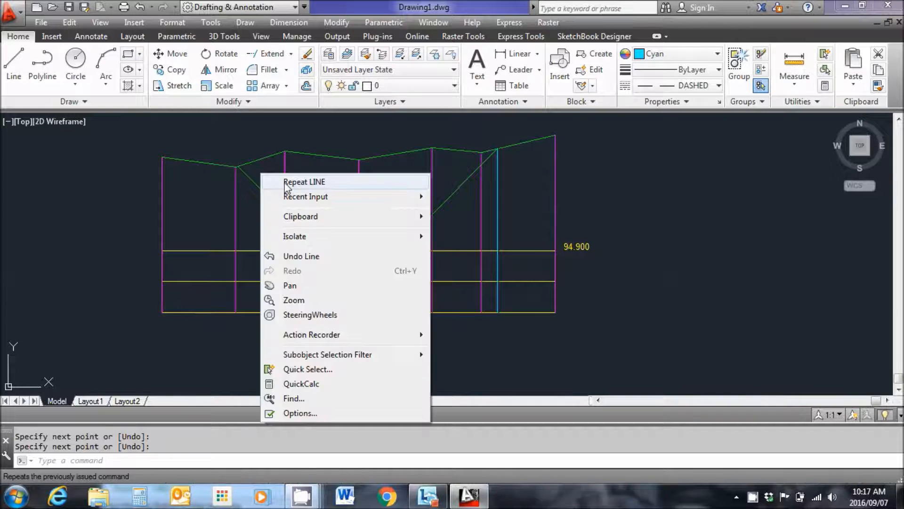
{"action": "left_click", "coordinate": [285, 182]}
{"action": "scroll", "coordinate": [241, 181], "scroll_direction": "up", "scroll_amount": 3}
{"action": "left_click", "coordinate": [233, 145]}
{"action": "middle_click_drag", "start_coordinate": [248, 318], "coordinate": [234, 153]}
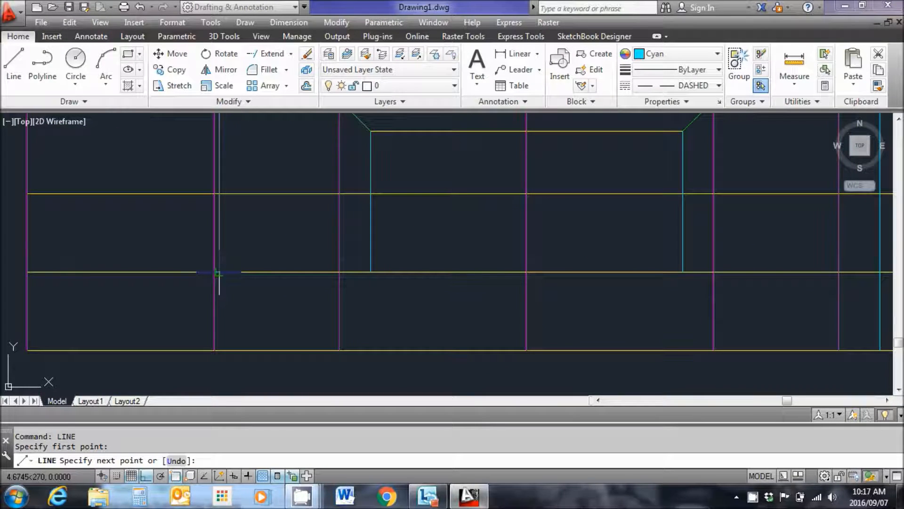
{"action": "left_click", "coordinate": [218, 273]}
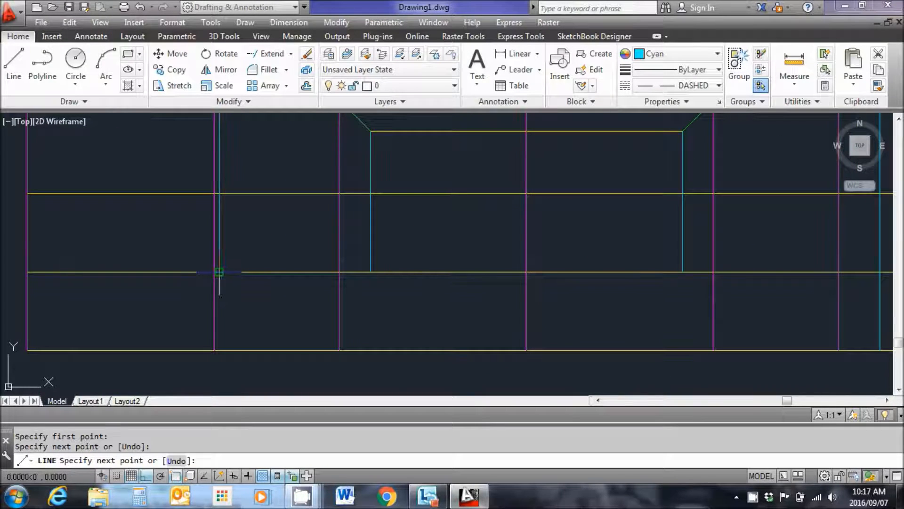
{"action": "left_click", "coordinate": [218, 350]}
{"action": "right_click", "coordinate": [227, 342]}
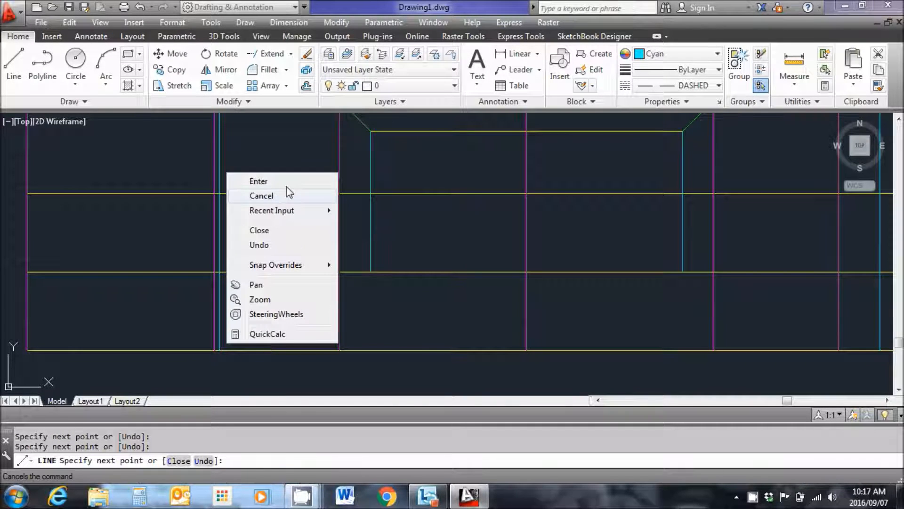
{"action": "left_click", "coordinate": [258, 181]}
- Copy the 94.900 text from the datum line's right end to where the centre vertical meets the middle table line, with Ortho off
{"action": "scroll", "coordinate": [323, 246], "scroll_direction": "down", "scroll_amount": 4}
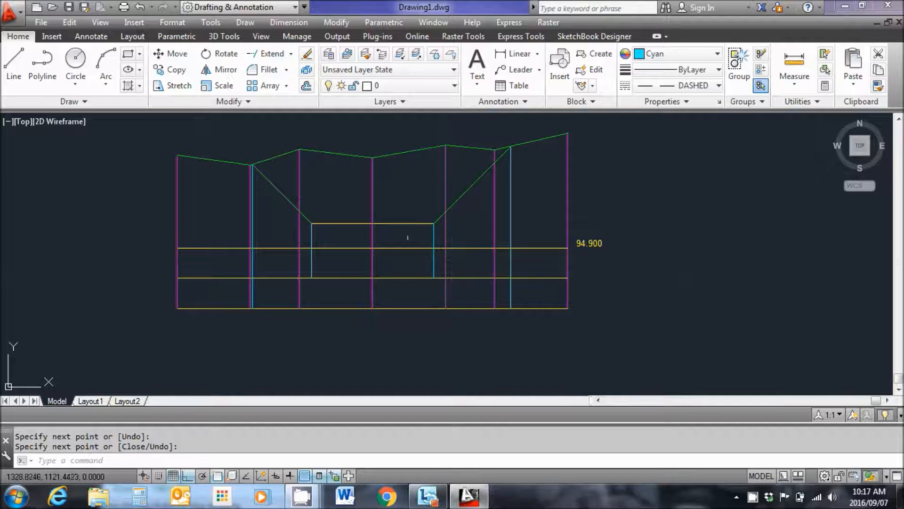
{"action": "left_click", "coordinate": [171, 69]}
{"action": "left_click", "coordinate": [594, 244]}
{"action": "key", "text": "Return"}
{"action": "scroll", "coordinate": [589, 249], "scroll_direction": "up", "scroll_amount": 5}
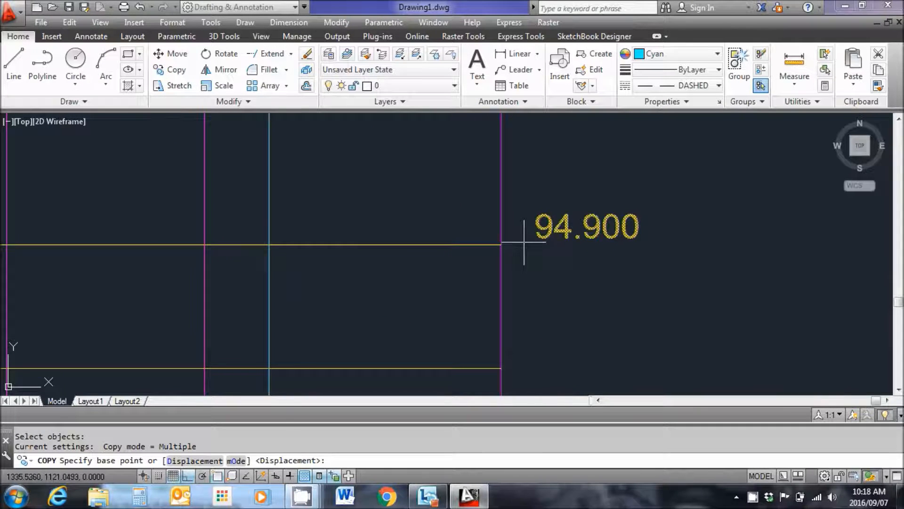
{"action": "left_click", "coordinate": [502, 244]}
{"action": "scroll", "coordinate": [443, 291], "scroll_direction": "down", "scroll_amount": 4}
{"action": "middle_click_drag", "start_coordinate": [443, 292], "coordinate": [501, 230]}
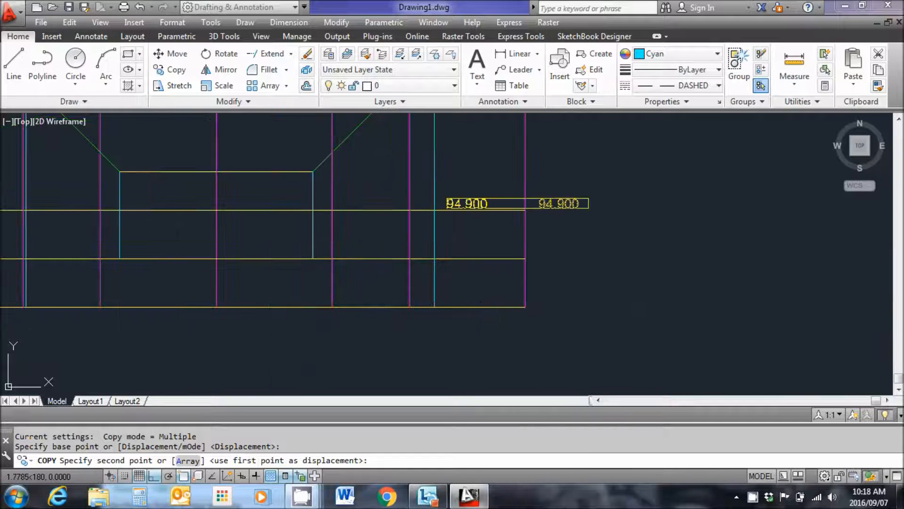
{"action": "left_click", "coordinate": [156, 477]}
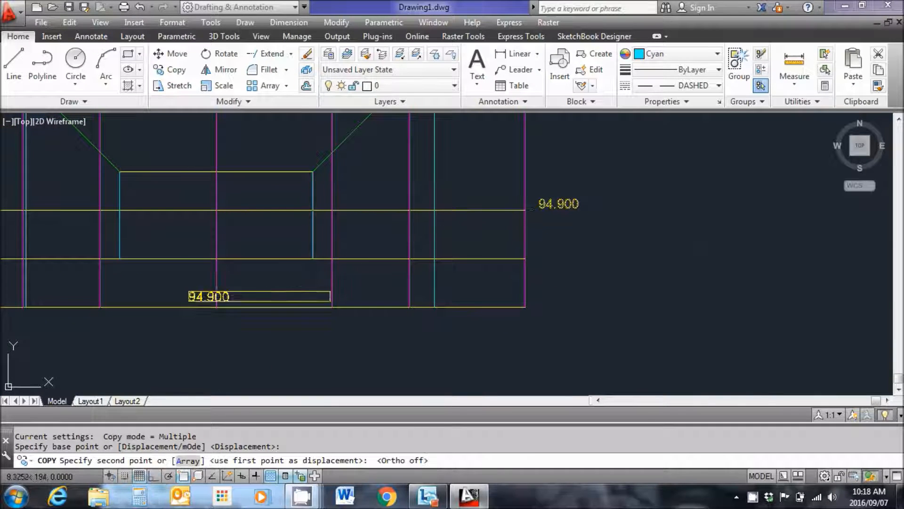
{"action": "left_click", "coordinate": [216, 258]}
{"action": "right_click", "coordinate": [215, 262]}
{"action": "left_click", "coordinate": [253, 276]}
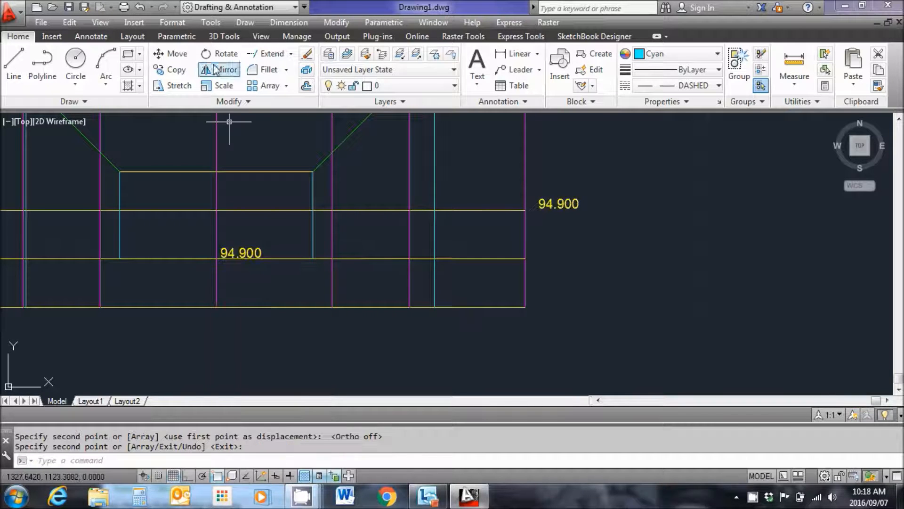
- Rotate the copied 94.900 text at the centre vertical by 90 degrees
{"action": "left_click", "coordinate": [218, 54]}
{"action": "left_click", "coordinate": [240, 253]}
{"action": "key", "text": "Return"}
{"action": "left_click", "coordinate": [241, 253]}
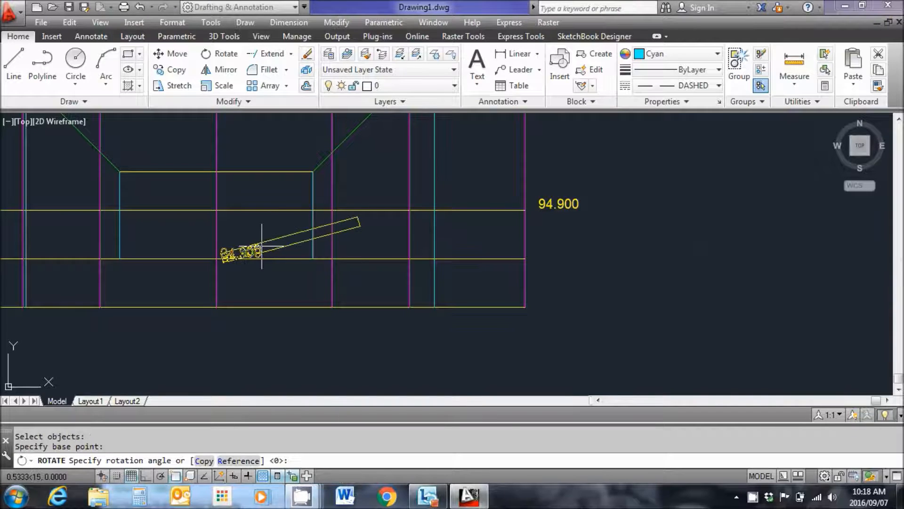
{"action": "type", "text": "90"}
{"action": "key", "text": "Return"}
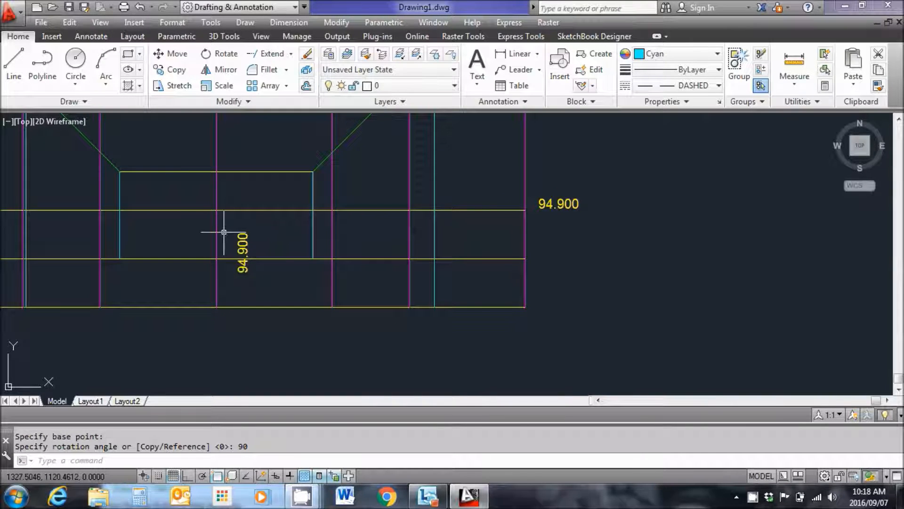
- Move the rotated 94.900 text just beside the centre vertical, with its lower end at the middle table line
{"action": "left_click", "coordinate": [172, 53]}
{"action": "left_click", "coordinate": [245, 241]}
{"action": "key", "text": "Return"}
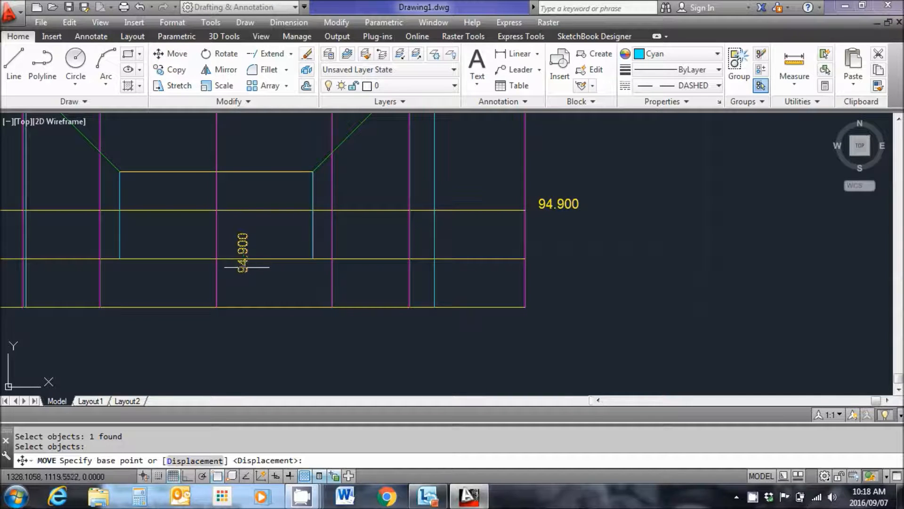
{"action": "scroll", "coordinate": [245, 263], "scroll_direction": "up", "scroll_amount": 4}
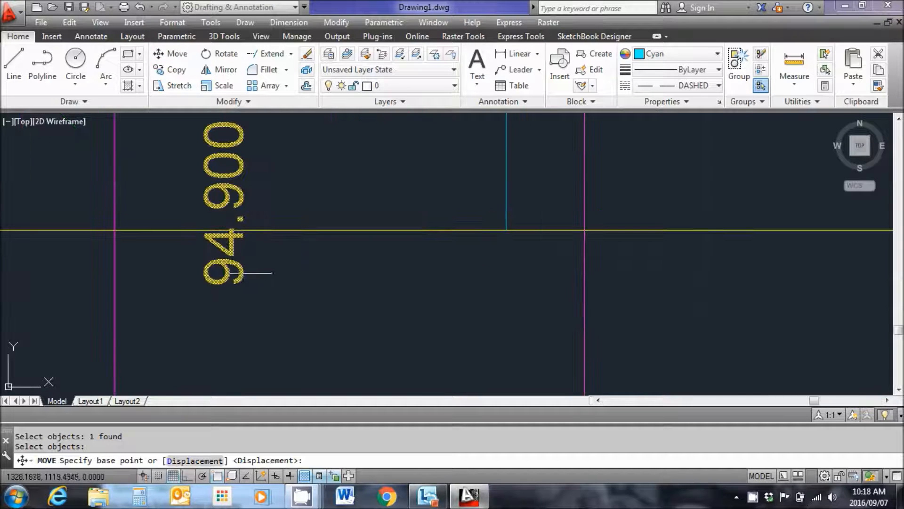
{"action": "left_click", "coordinate": [260, 296]}
{"action": "left_click", "coordinate": [115, 230]}
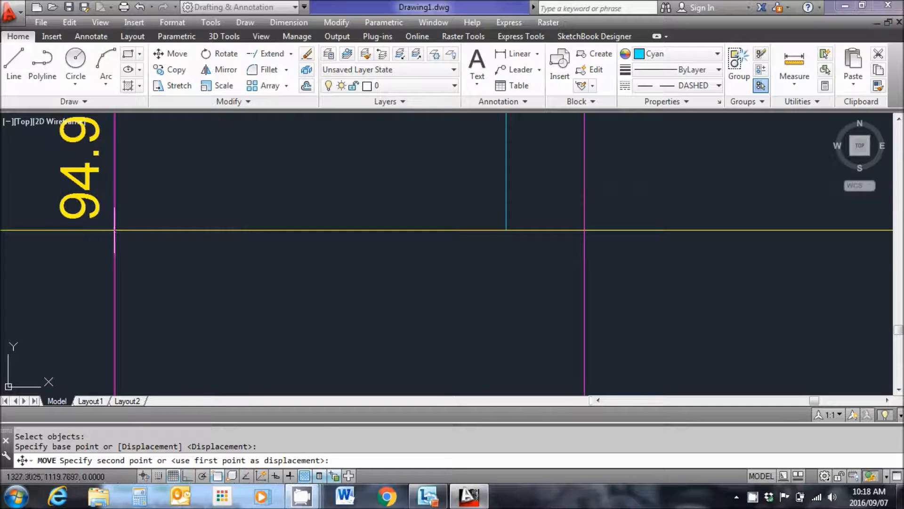
- Change the rotated level text beside the centre vertical to 95.900
{"action": "scroll", "coordinate": [170, 223], "scroll_direction": "down", "scroll_amount": 3}
{"action": "mouse_move", "coordinate": [171, 223]}
{"action": "middle_mouse_down"}
{"action": "mouse_move", "coordinate": [189, 264]}
{"action": "mouse_move", "coordinate": [235, 206]}
{"action": "middle_mouse_up"}
{"action": "scroll", "coordinate": [184, 236], "scroll_direction": "down", "scroll_amount": 2}
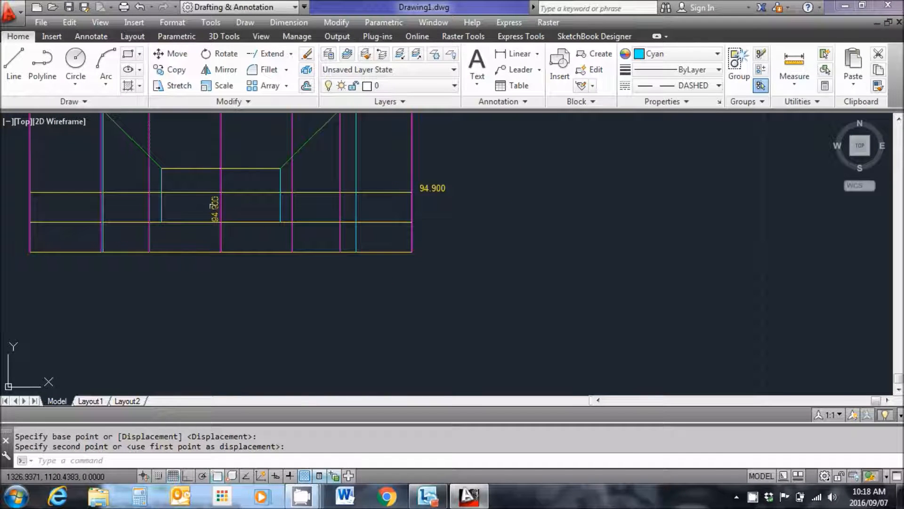
{"action": "middle_click_drag", "start_coordinate": [220, 212], "coordinate": [226, 231]}
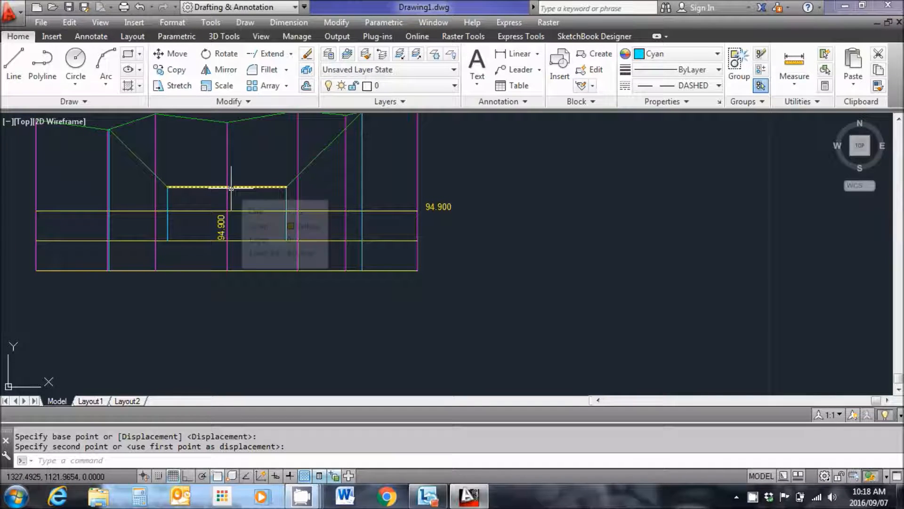
{"action": "left_click", "coordinate": [223, 224]}
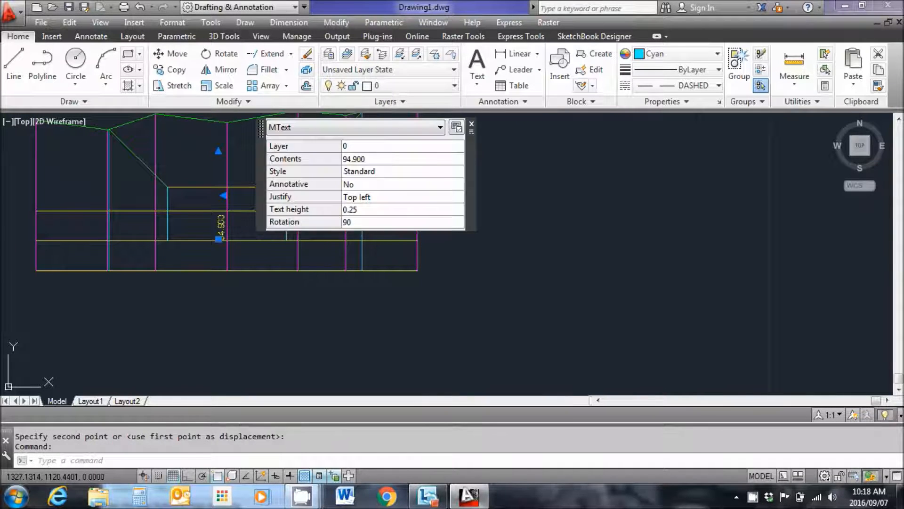
{"action": "double_click", "coordinate": [221, 225]}
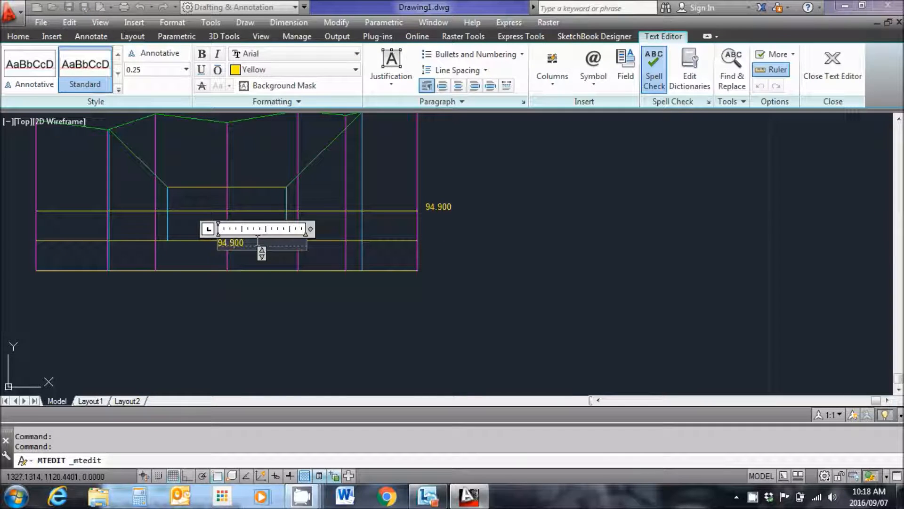
{"action": "type", "text": "9"}
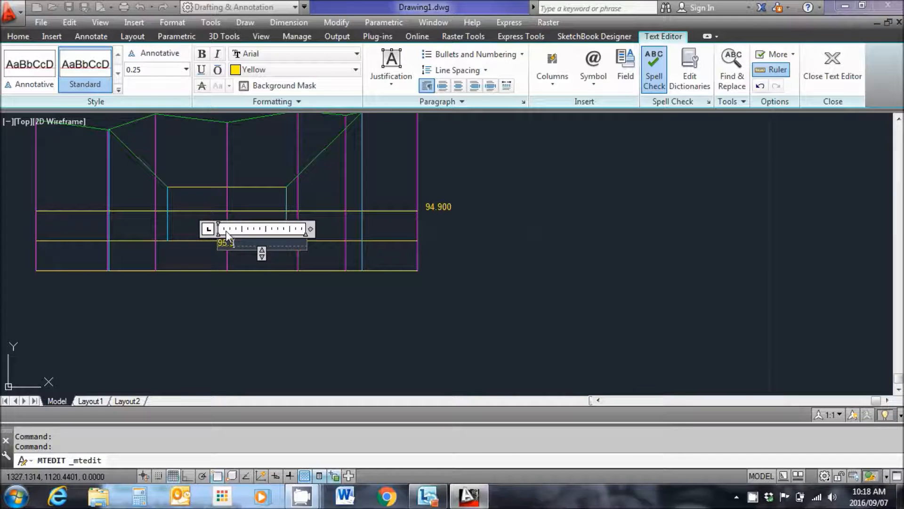
{"action": "type", "text": "5.900"}
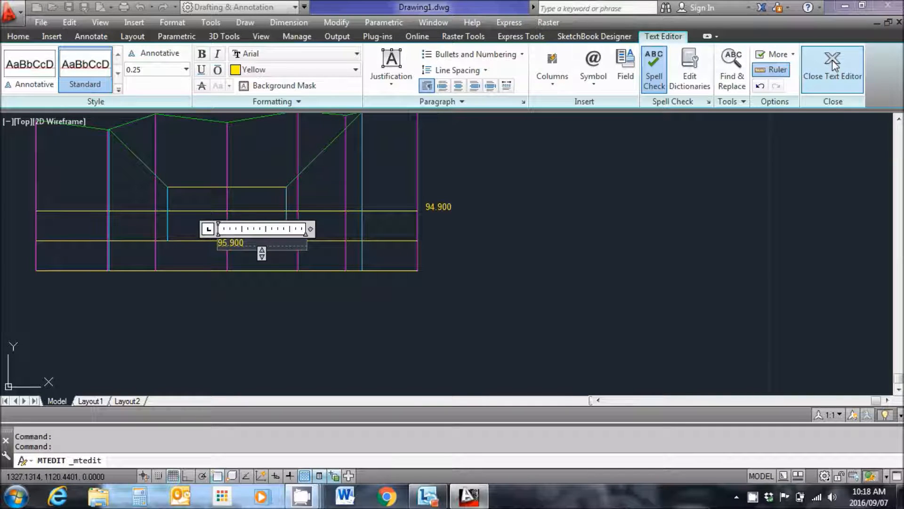
{"action": "left_click", "coordinate": [818, 74]}
- Copy the rotated 95.900 text down the centre vertical, from the middle table line to the lowest one
{"action": "scroll", "coordinate": [231, 226], "scroll_direction": "up", "scroll_amount": 3}
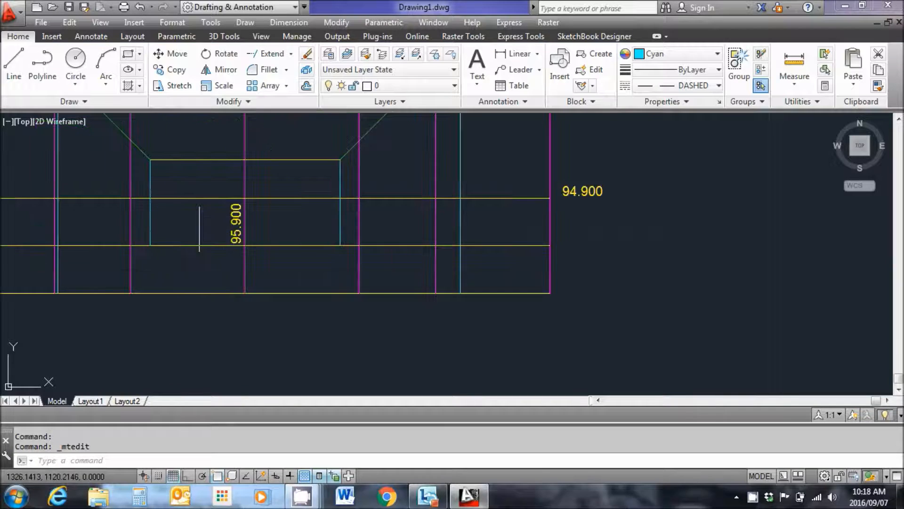
{"action": "scroll", "coordinate": [233, 225], "scroll_direction": "down", "scroll_amount": 4}
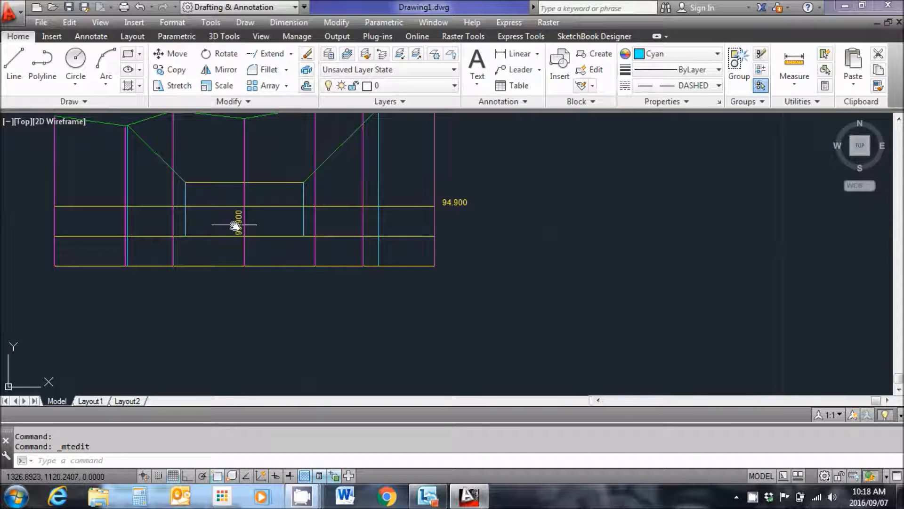
{"action": "left_click", "coordinate": [172, 69]}
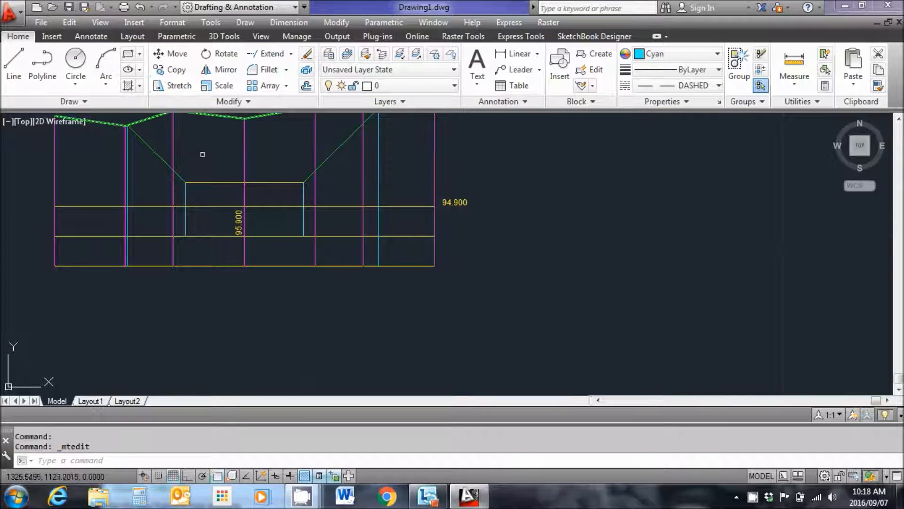
{"action": "left_click", "coordinate": [237, 223]}
{"action": "scroll", "coordinate": [236, 225], "scroll_direction": "up", "scroll_amount": 4}
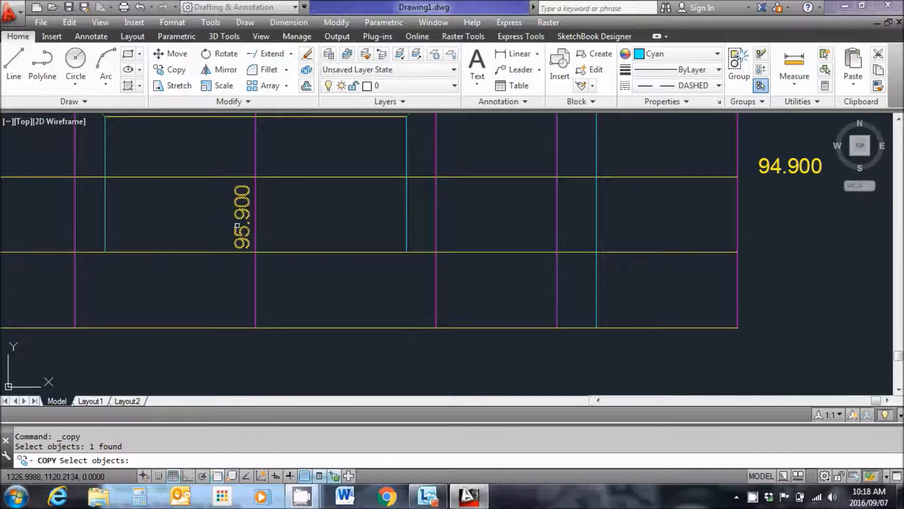
{"action": "key", "text": "Return"}
{"action": "left_click", "coordinate": [256, 252]}
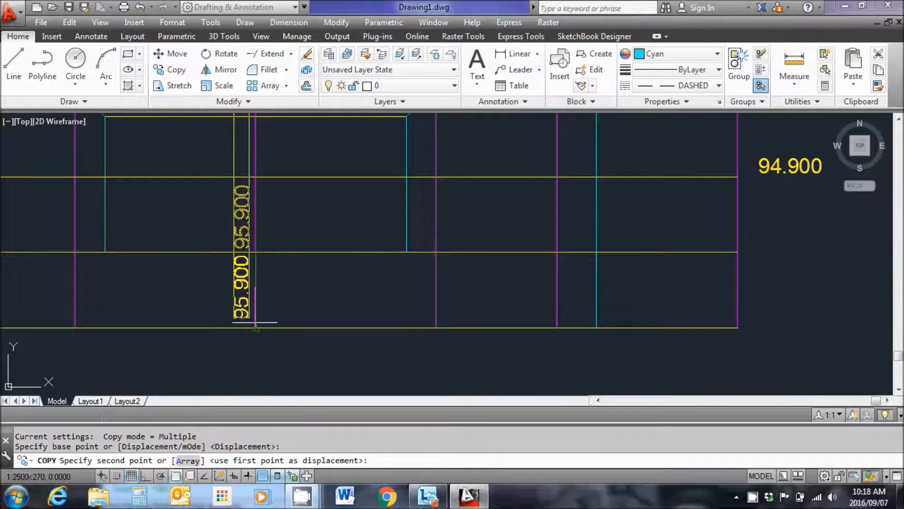
{"action": "left_click", "coordinate": [256, 328]}
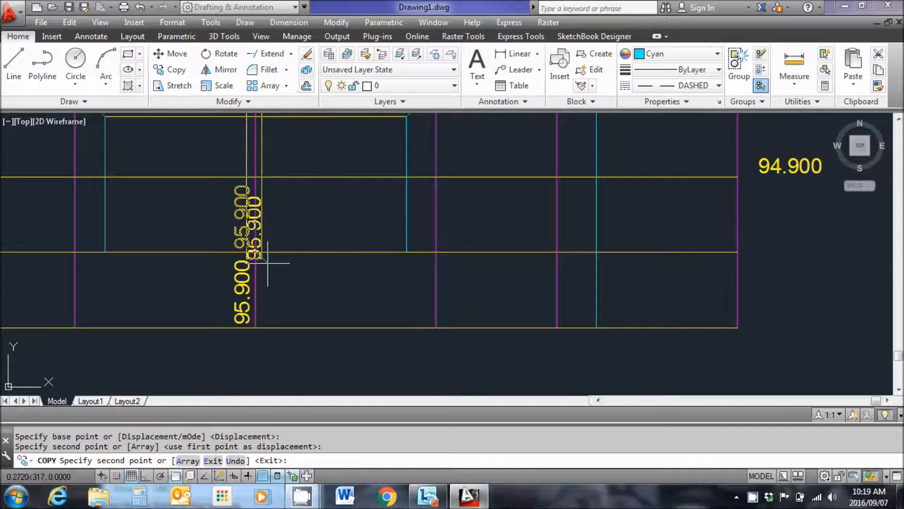
{"action": "key", "text": "Escape"}
- Change the copied level text in the lower table row at the centre vertical to 98.600
{"action": "scroll", "coordinate": [202, 303], "scroll_direction": "up", "scroll_amount": 2}
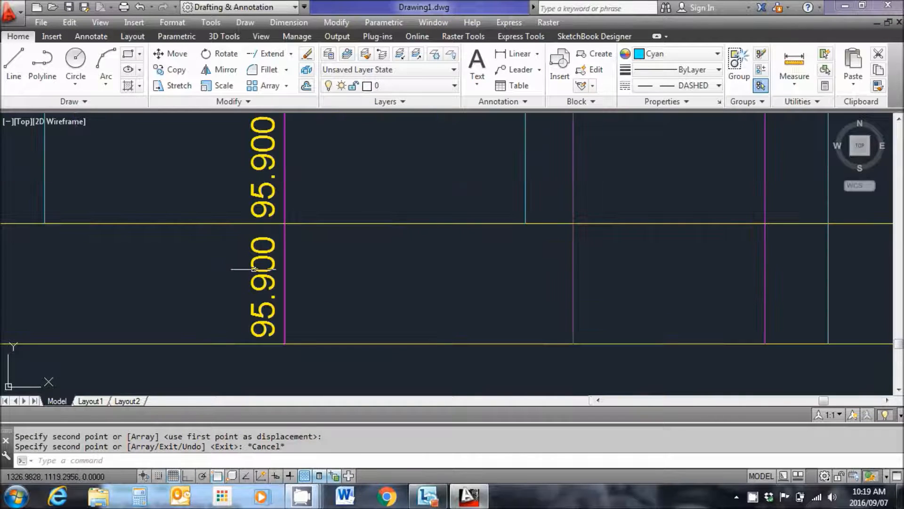
{"action": "scroll", "coordinate": [209, 278], "scroll_direction": "down", "scroll_amount": 4}
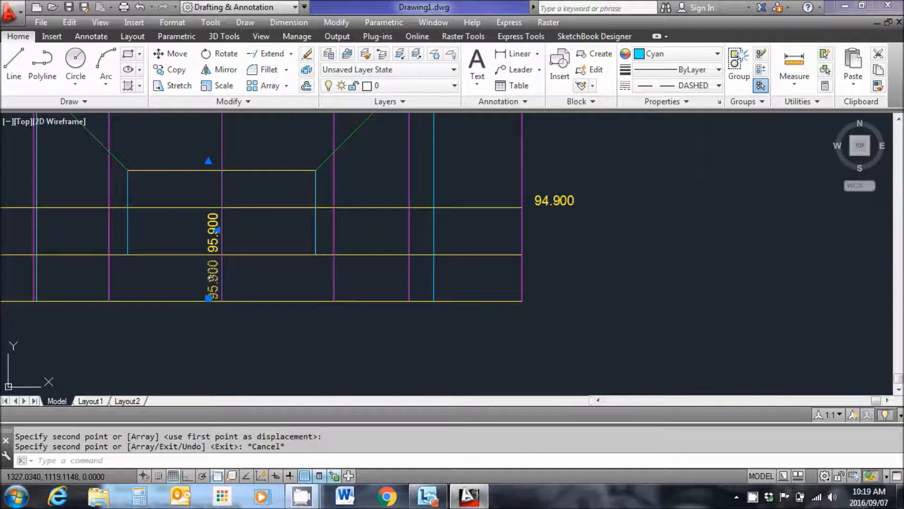
{"action": "double_click", "coordinate": [226, 303]}
{"action": "left_click_drag", "start_coordinate": [253, 305], "coordinate": [193, 305]}
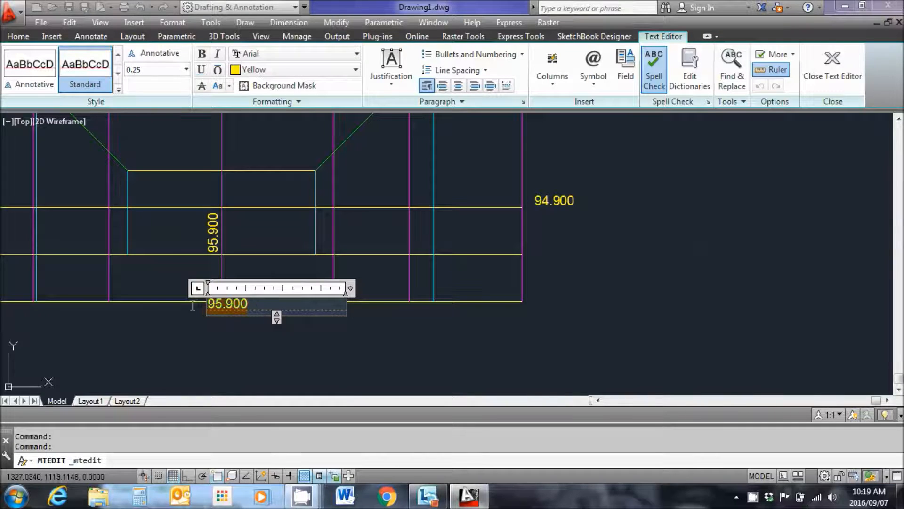
{"action": "type", "text": "98"}
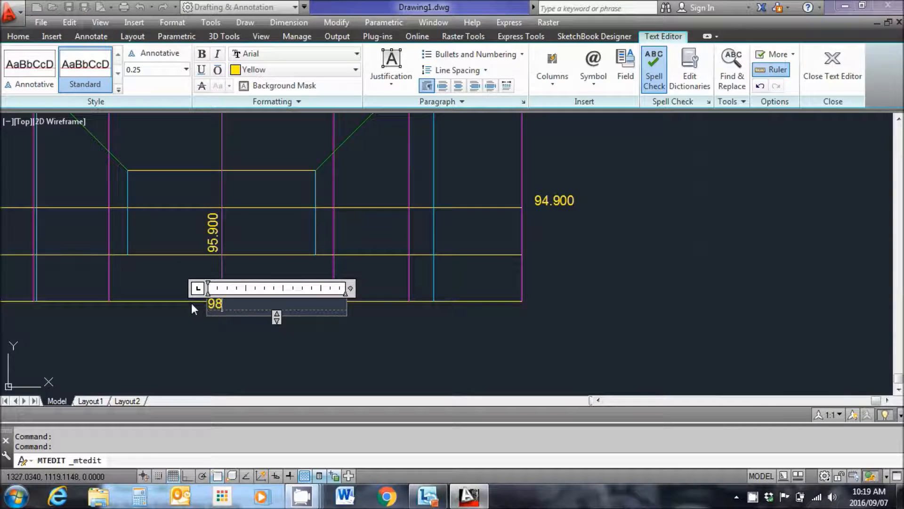
{"action": "type", "text": ".600"}
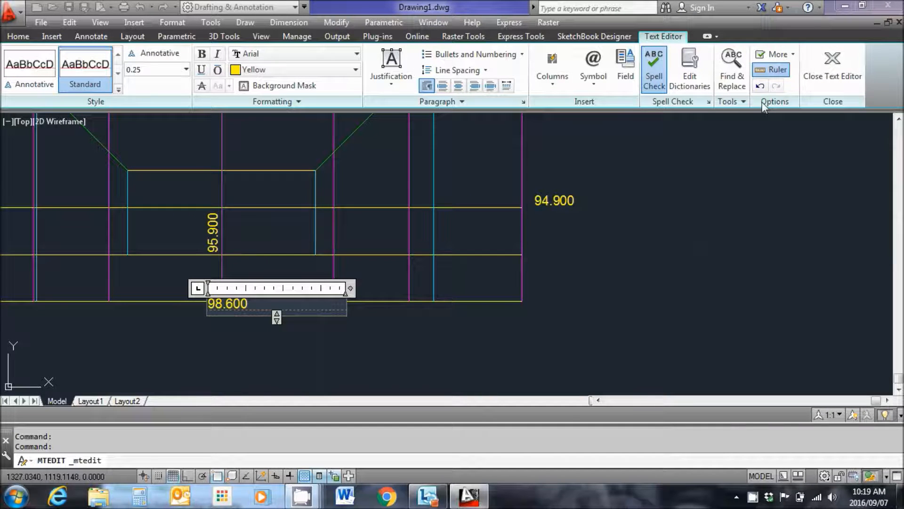
{"action": "left_click", "coordinate": [836, 58]}
{"action": "mouse_move", "coordinate": [347, 234]}
{"action": "middle_mouse_down"}
{"action": "mouse_move", "coordinate": [499, 276]}
{"action": "mouse_move", "coordinate": [451, 273]}
{"action": "middle_mouse_up"}
{"action": "scroll", "coordinate": [494, 275], "scroll_direction": "down", "scroll_amount": 2}
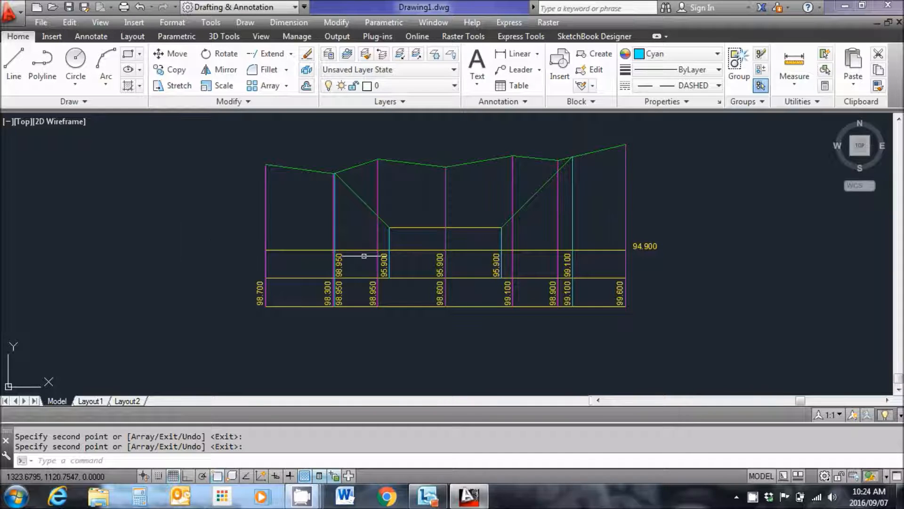
- Measure the vertical distance from the datum line up to the left slope's ground intersection
{"action": "scroll", "coordinate": [353, 178], "scroll_direction": "up", "scroll_amount": 2}
{"action": "scroll", "coordinate": [353, 178], "scroll_direction": "up", "scroll_amount": 4}
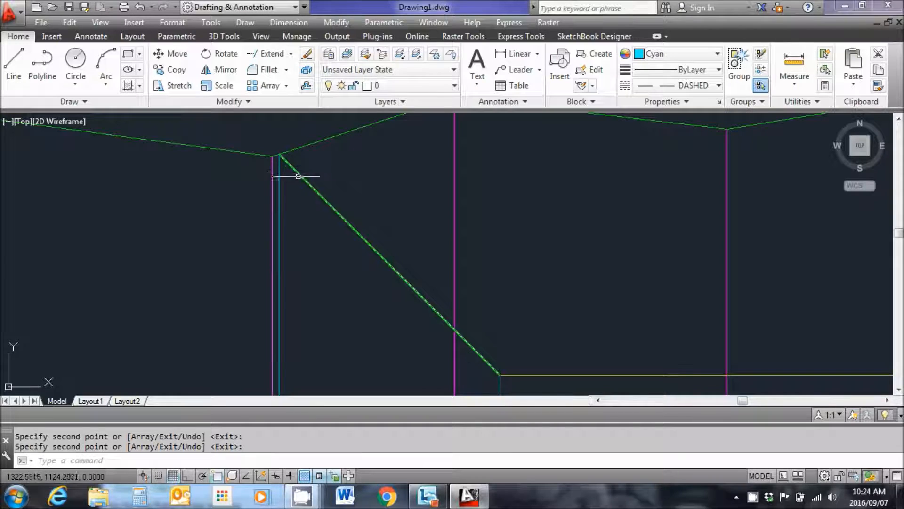
{"action": "scroll", "coordinate": [313, 147], "scroll_direction": "down", "scroll_amount": 4}
{"action": "middle_click_drag", "start_coordinate": [333, 229], "coordinate": [328, 198]}
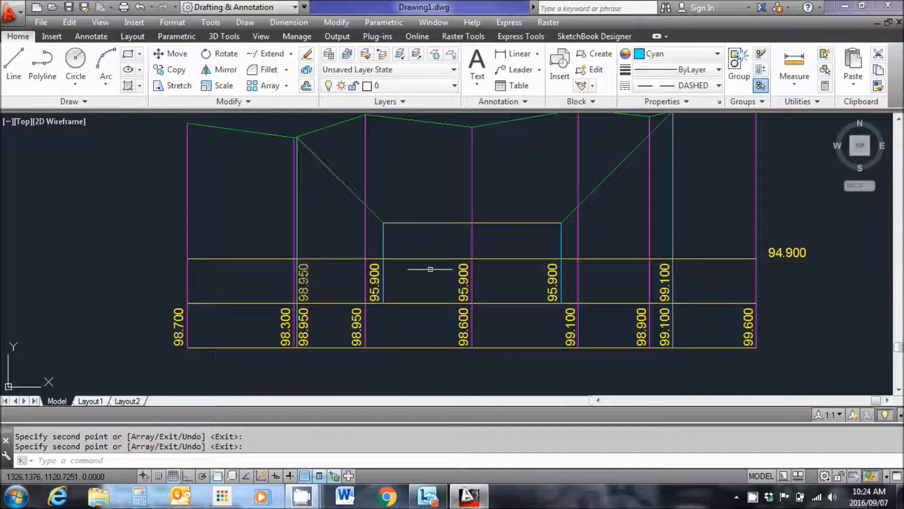
{"action": "key", "text": "Escape"}
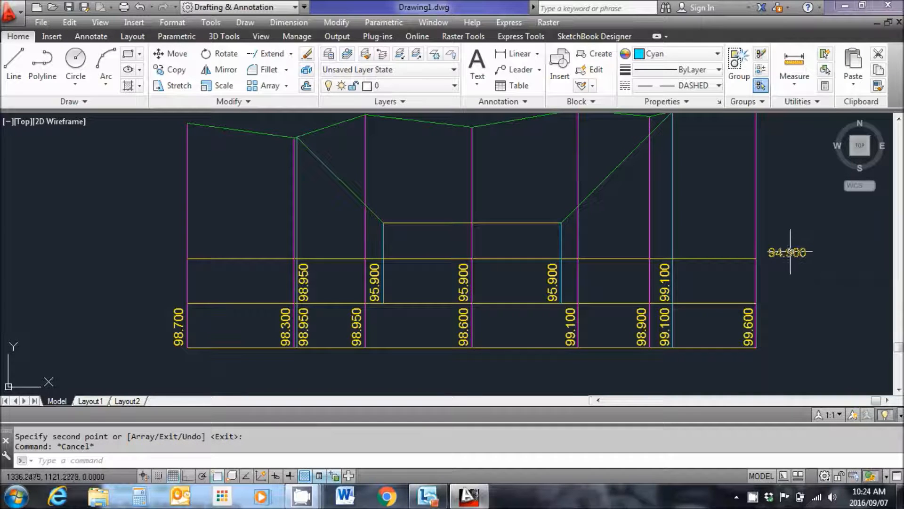
{"action": "middle_click_drag", "start_coordinate": [789, 217], "coordinate": [784, 244]}
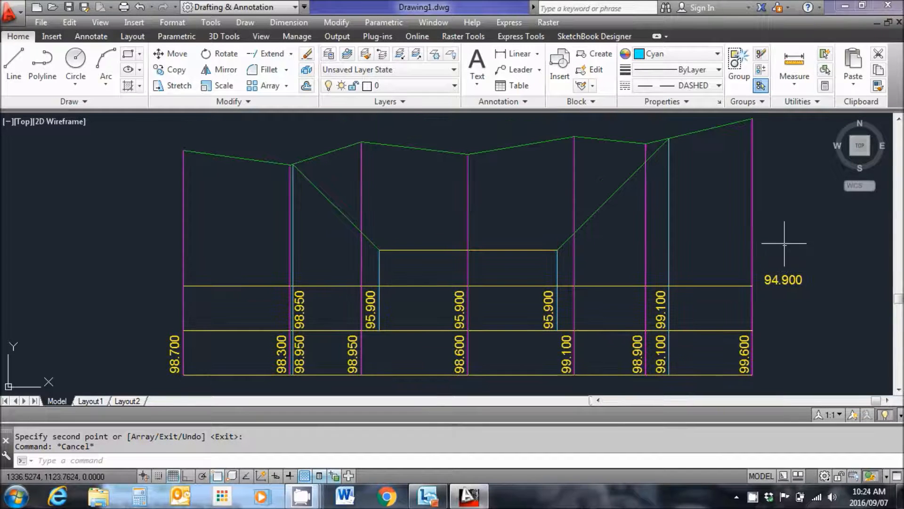
{"action": "left_click", "coordinate": [792, 73]}
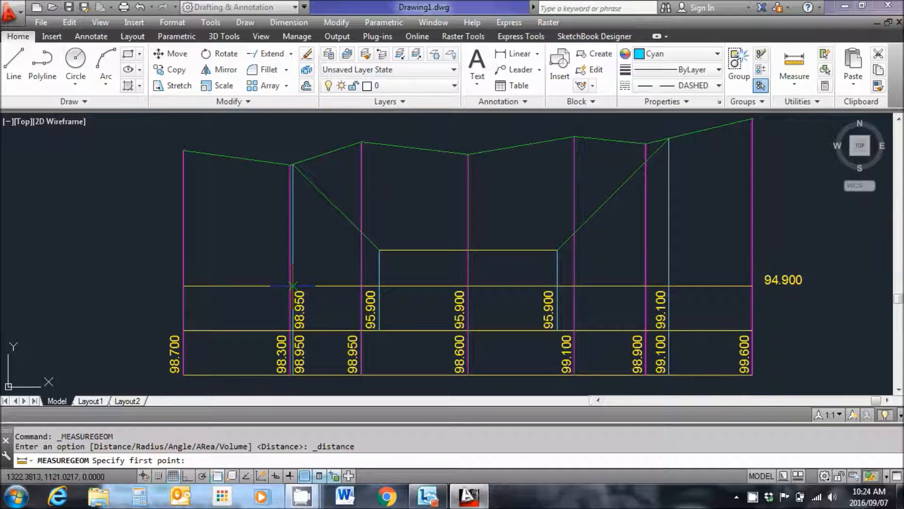
{"action": "left_click", "coordinate": [292, 198]}
{"action": "scroll", "coordinate": [293, 165], "scroll_direction": "up", "scroll_amount": 4}
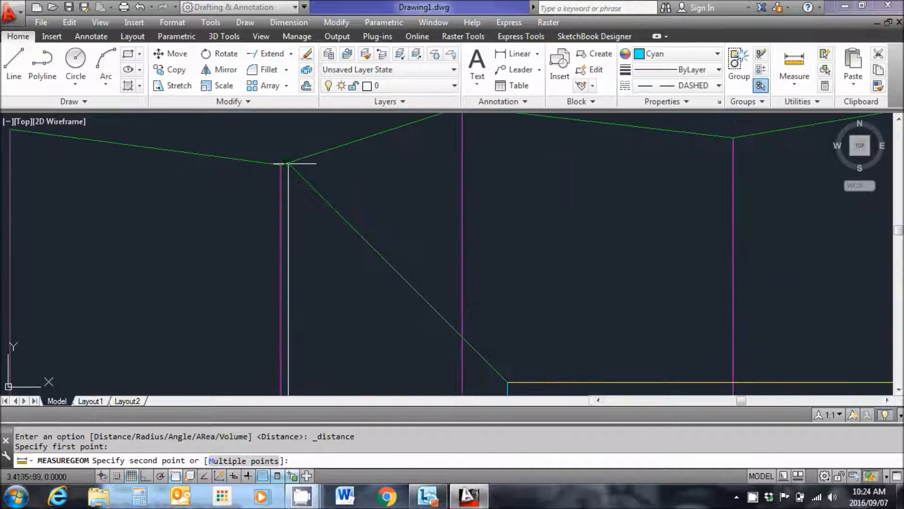
{"action": "left_click", "coordinate": [288, 164]}
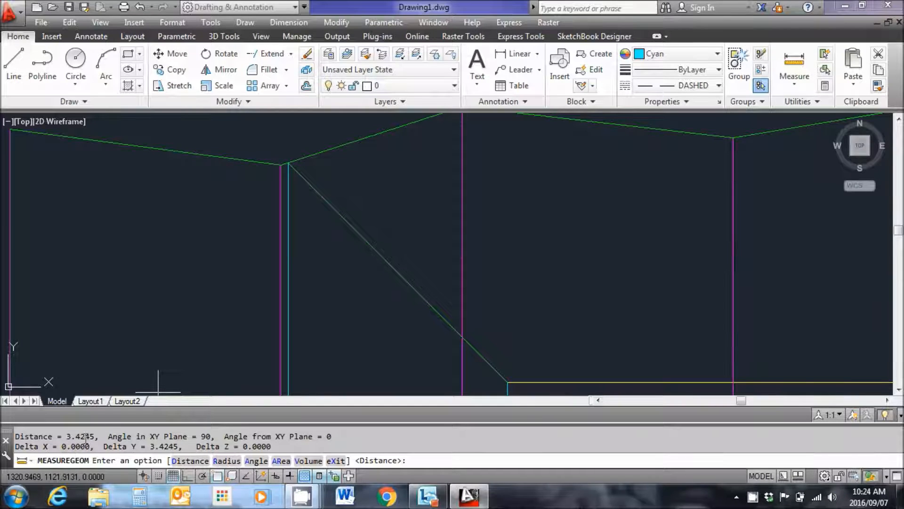
{"action": "scroll", "coordinate": [230, 241], "scroll_direction": "down", "scroll_amount": 5}
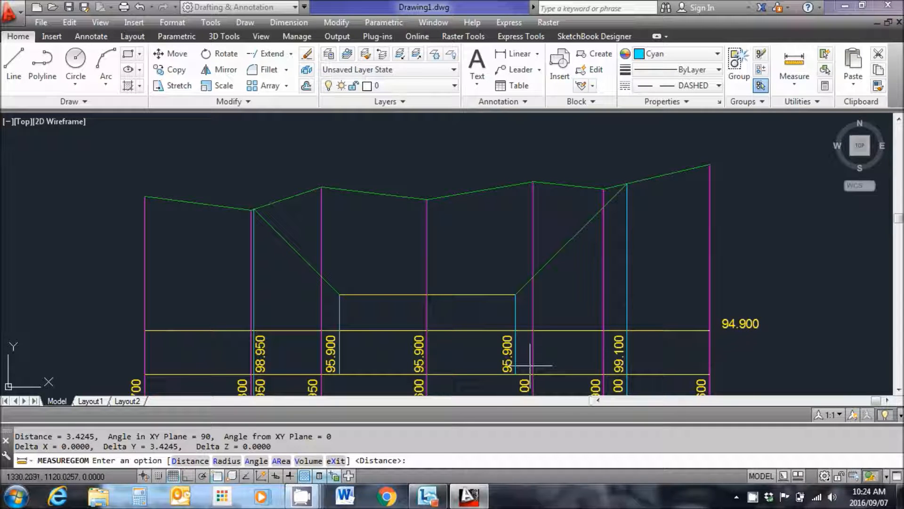
{"action": "key", "text": "Escape"}
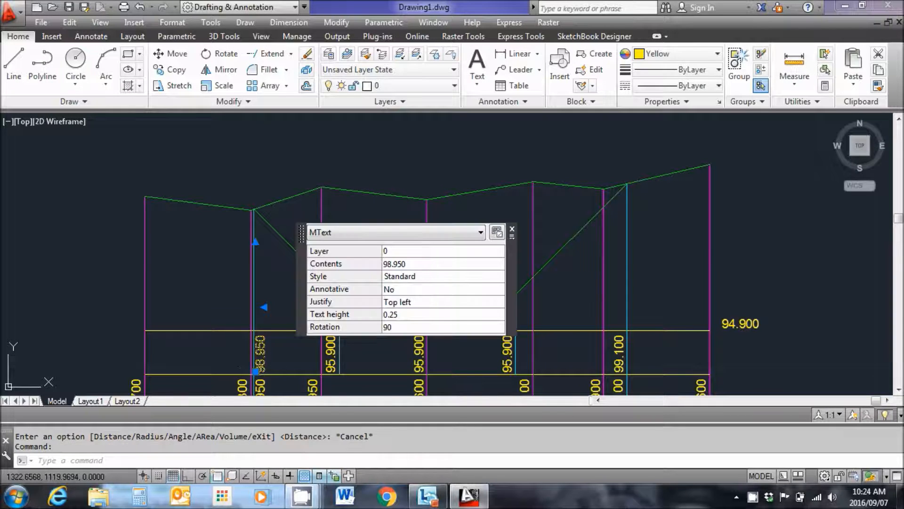
- Change the upper-row level text at the left slope's ground intersection to 98.324
{"action": "double_click", "coordinate": [301, 366]}
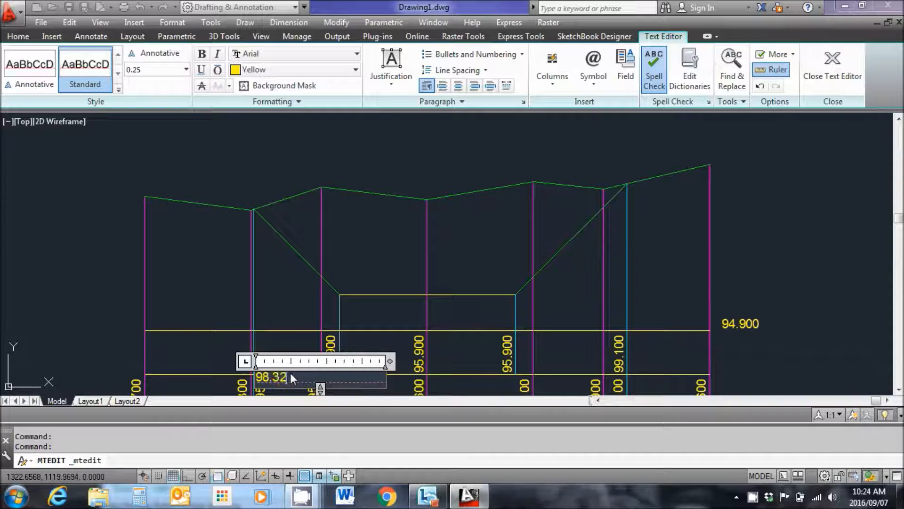
{"action": "type", "text": "98.324"}
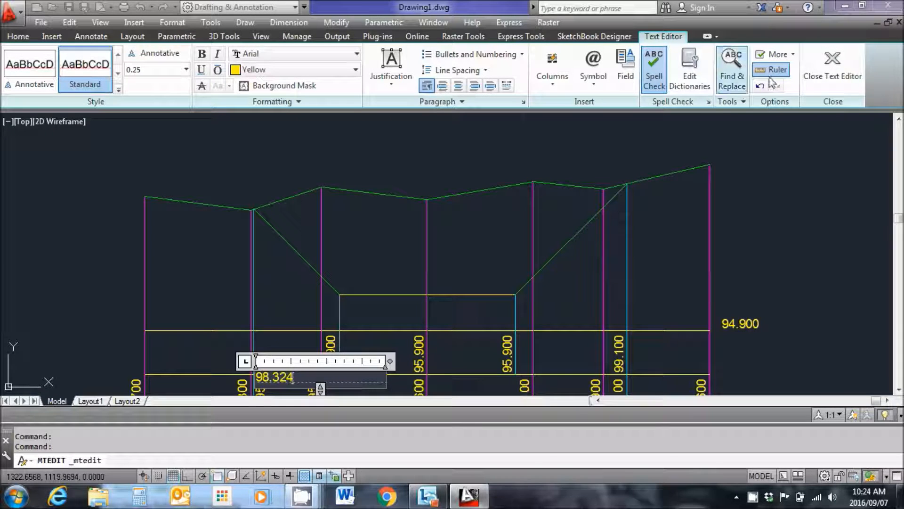
{"action": "left_click", "coordinate": [833, 66]}
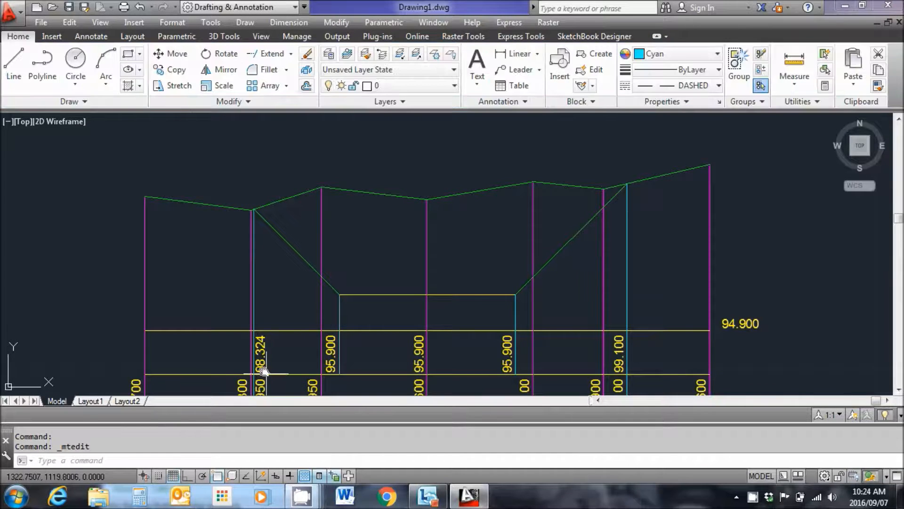
- Change the lower-row level text at the left slope's ground intersection to 98.324
{"action": "middle_click_drag", "start_coordinate": [267, 374], "coordinate": [266, 254]}
{"action": "scroll", "coordinate": [250, 300], "scroll_direction": "up", "scroll_amount": 3}
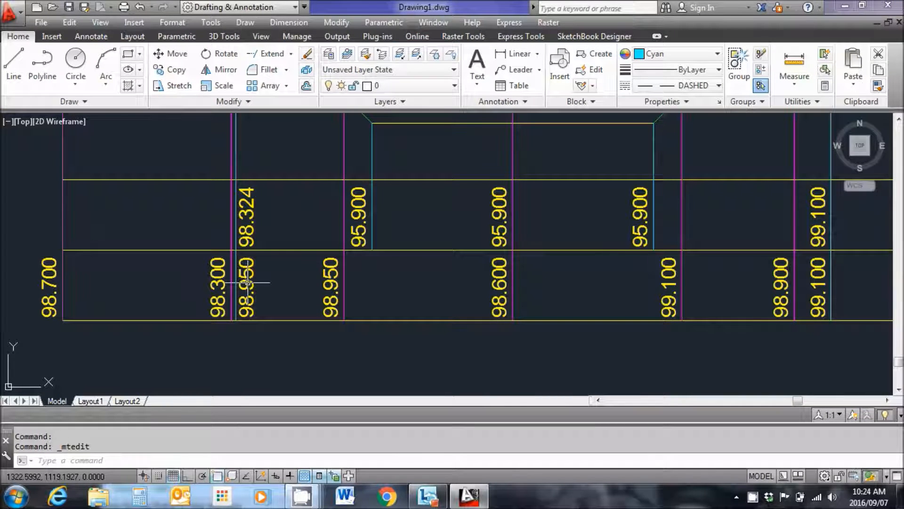
{"action": "double_click", "coordinate": [247, 280]}
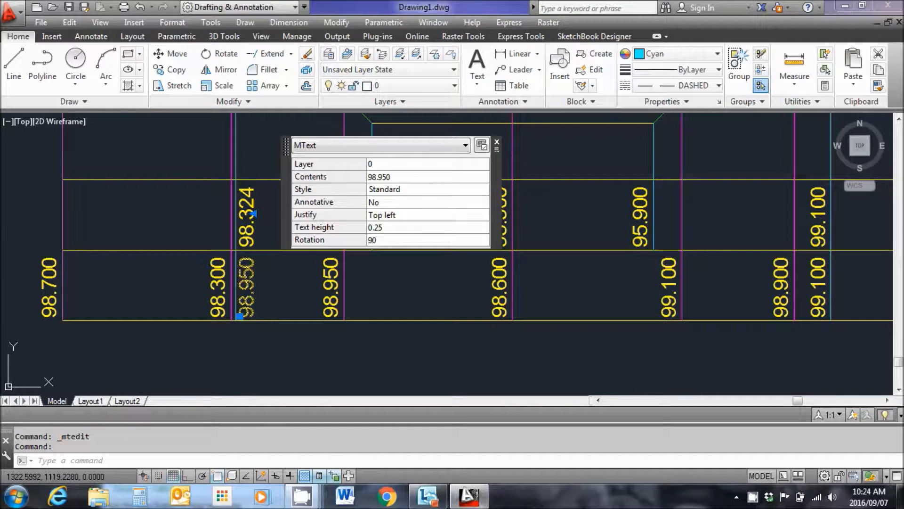
{"action": "left_click_drag", "start_coordinate": [311, 325], "coordinate": [262, 330]}
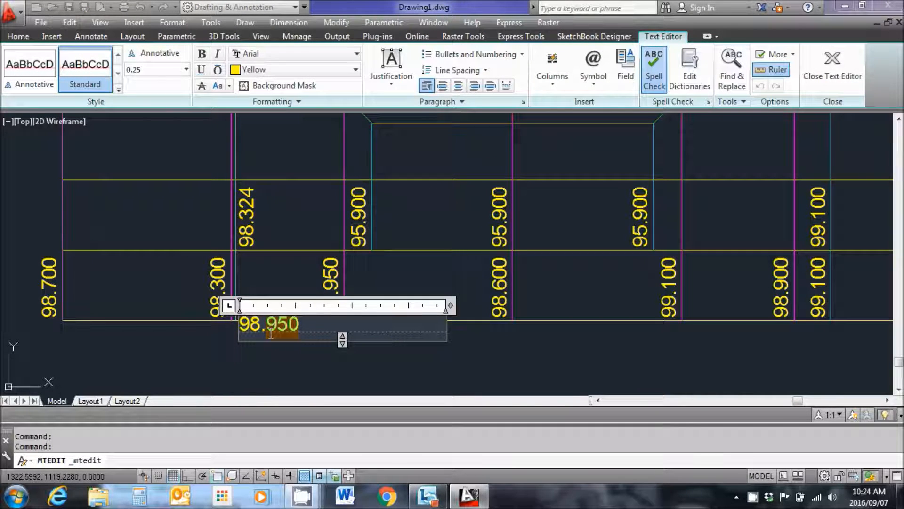
{"action": "type", "text": "324"}
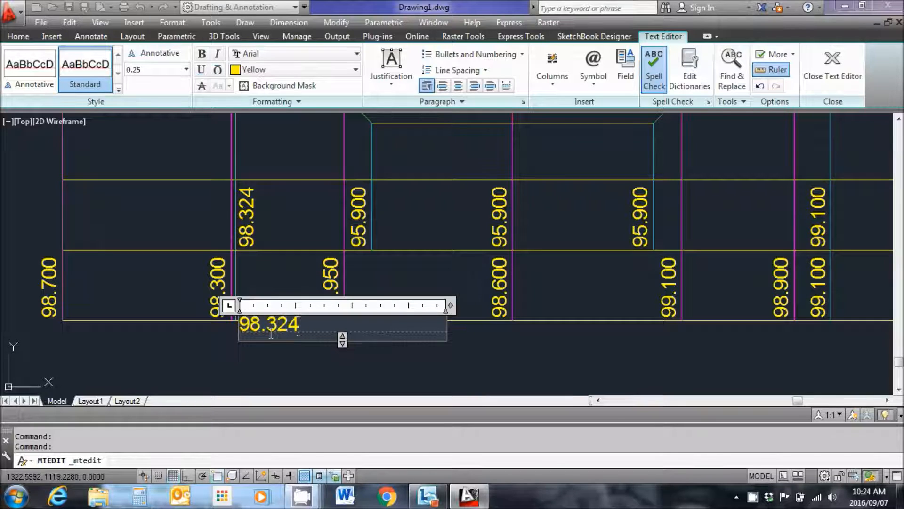
{"action": "left_click", "coordinate": [842, 64]}
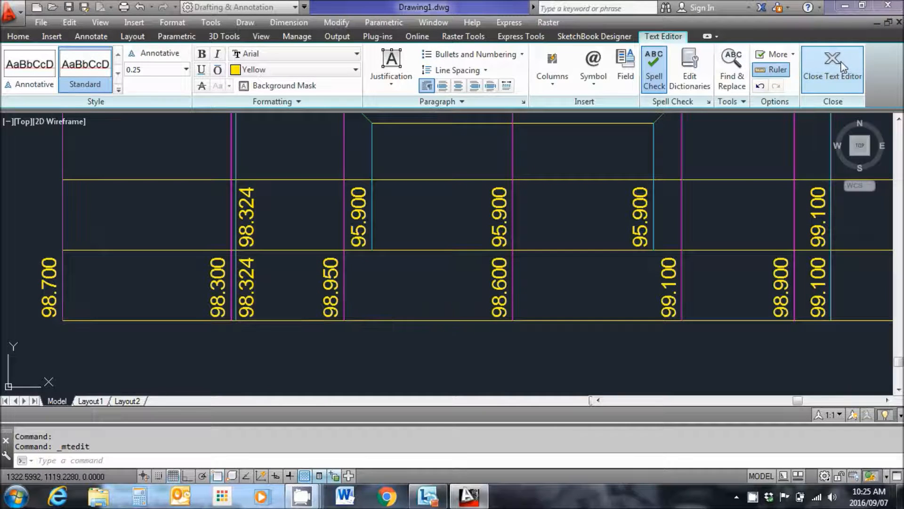
- Measure the vertical distance from the datum line up to the right slope's ground intersection
{"action": "scroll", "coordinate": [330, 248], "scroll_direction": "down", "scroll_amount": 2}
{"action": "middle_click_drag", "start_coordinate": [426, 252], "coordinate": [324, 267]}
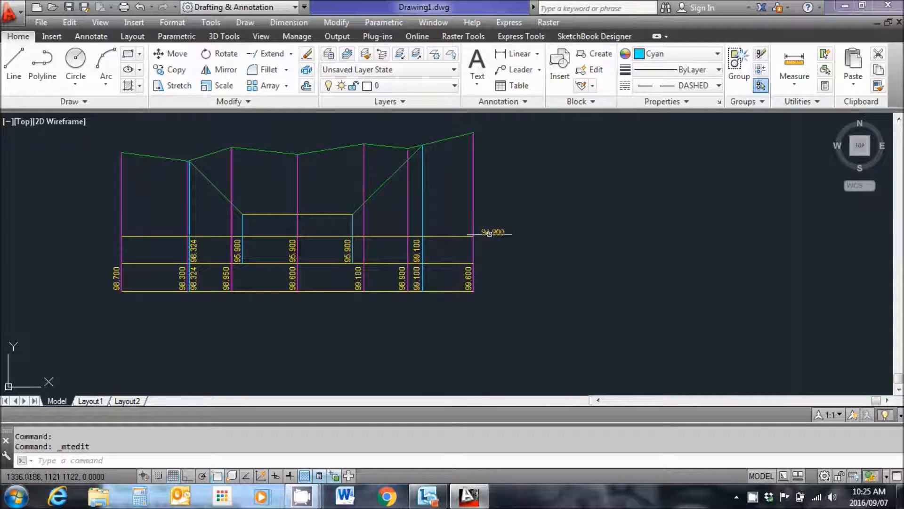
{"action": "left_click", "coordinate": [794, 65]}
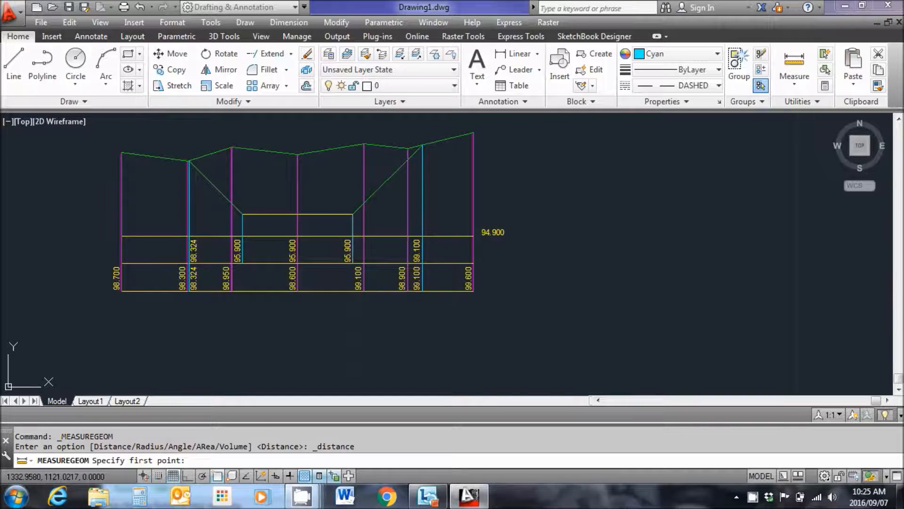
{"action": "left_click", "coordinate": [423, 235]}
{"action": "scroll", "coordinate": [429, 137], "scroll_direction": "up", "scroll_amount": 4}
{"action": "left_click", "coordinate": [410, 155]}
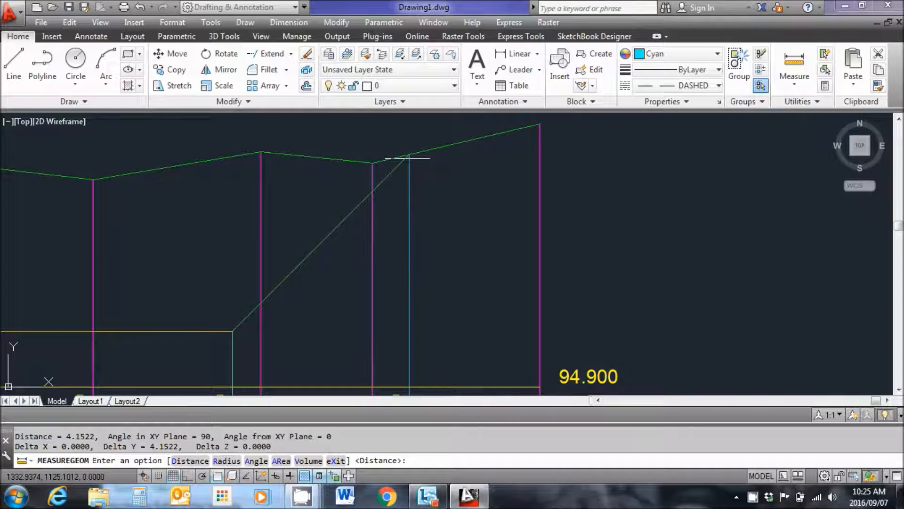
{"action": "key", "text": "Escape"}
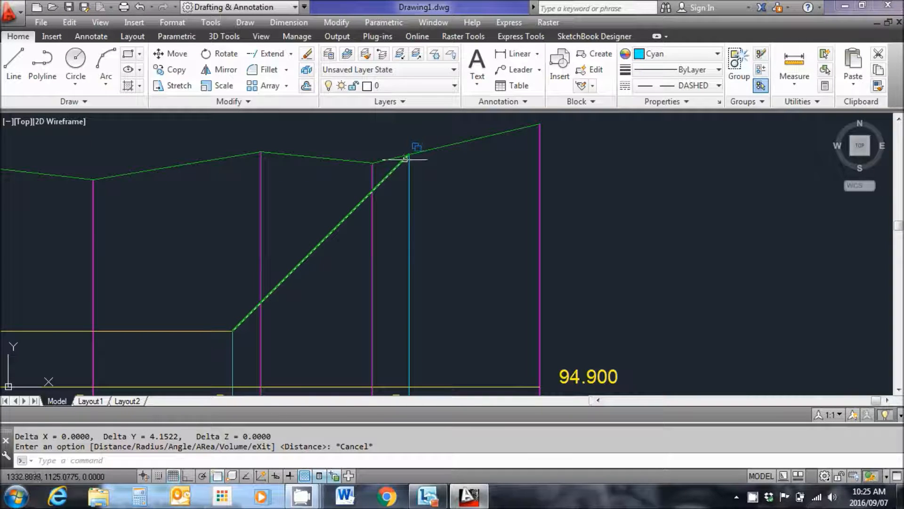
- Change the upper-row level text at the right slope's ground intersection to 99.052
{"action": "scroll", "coordinate": [413, 188], "scroll_direction": "down", "scroll_amount": 3}
{"action": "middle_click_drag", "start_coordinate": [413, 212], "coordinate": [409, 163]}
{"action": "scroll", "coordinate": [410, 163], "scroll_direction": "up", "scroll_amount": 4}
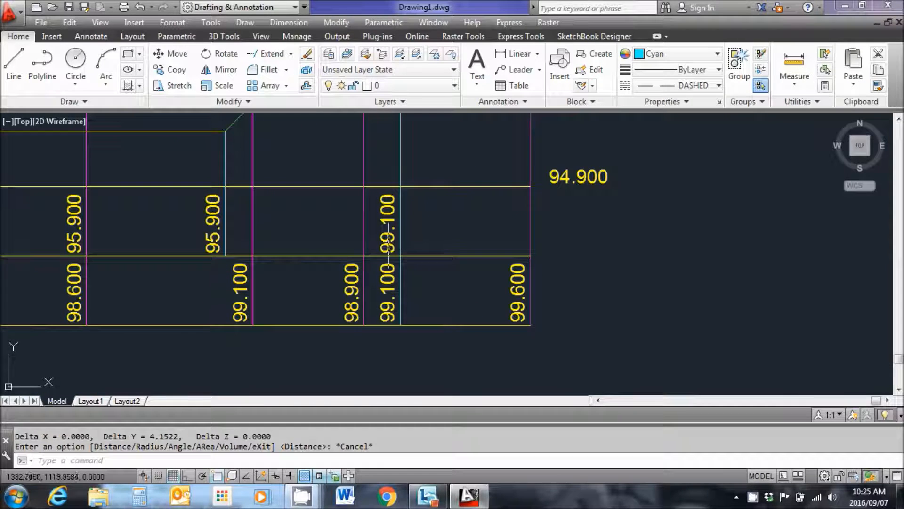
{"action": "left_click", "coordinate": [389, 232]}
{"action": "double_click", "coordinate": [389, 232]}
{"action": "left_click_drag", "start_coordinate": [440, 260], "coordinate": [411, 259]}
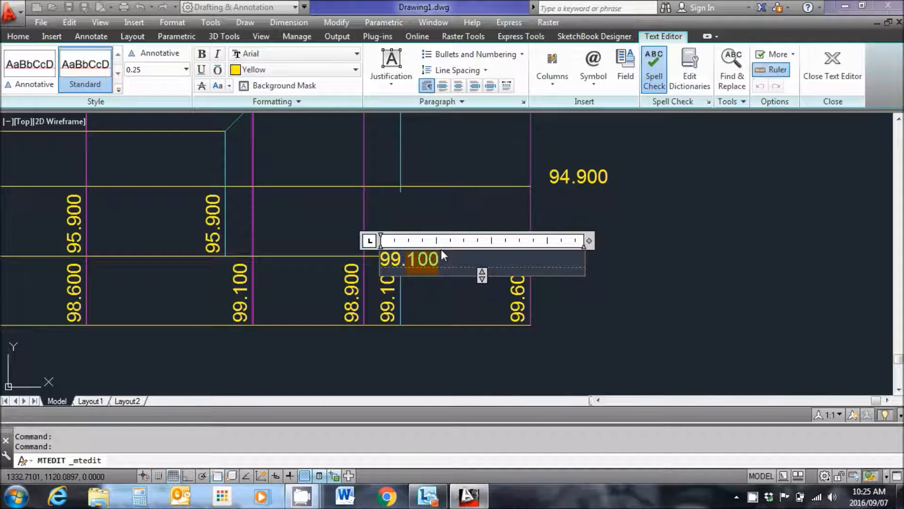
{"action": "type", "text": "052"}
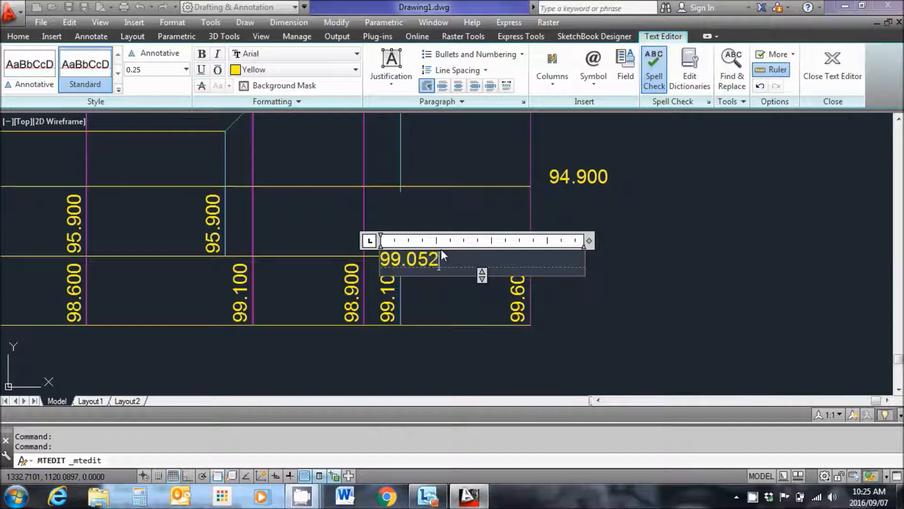
{"action": "left_click", "coordinate": [833, 71]}
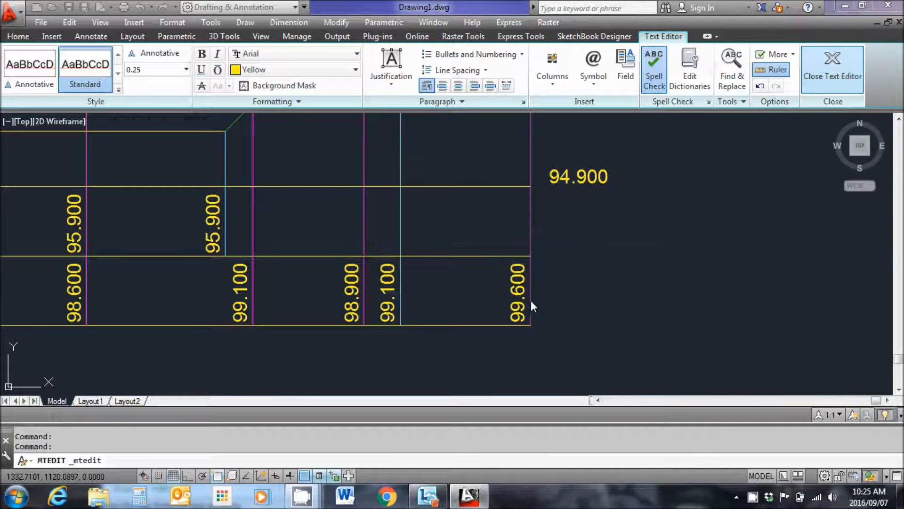
- Change the lower-row level text at the right slope's ground intersection to 99.052
{"action": "double_click", "coordinate": [387, 307]}
{"action": "left_click_drag", "start_coordinate": [448, 337], "coordinate": [372, 332]}
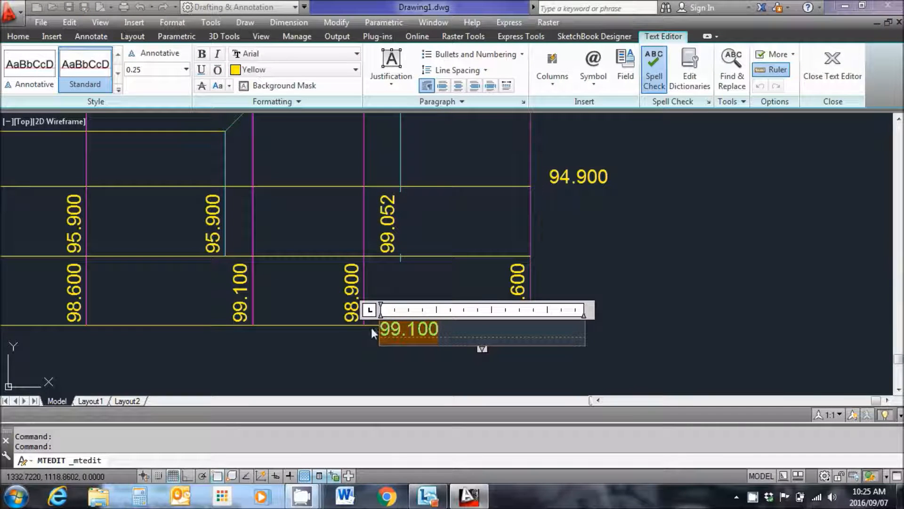
{"action": "type", "text": "99/"}
{"action": "key", "text": "BackSpace"}
{"action": "type", "text": ".052"}
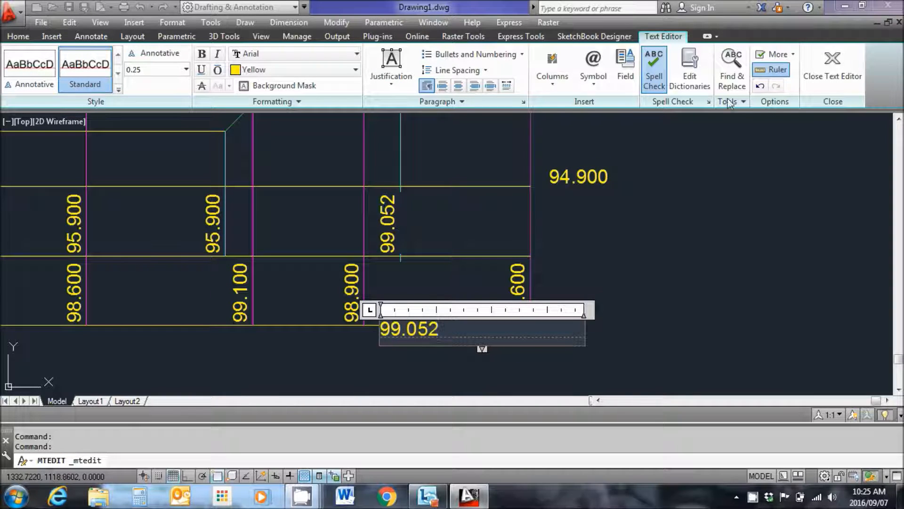
{"action": "left_click", "coordinate": [832, 66]}
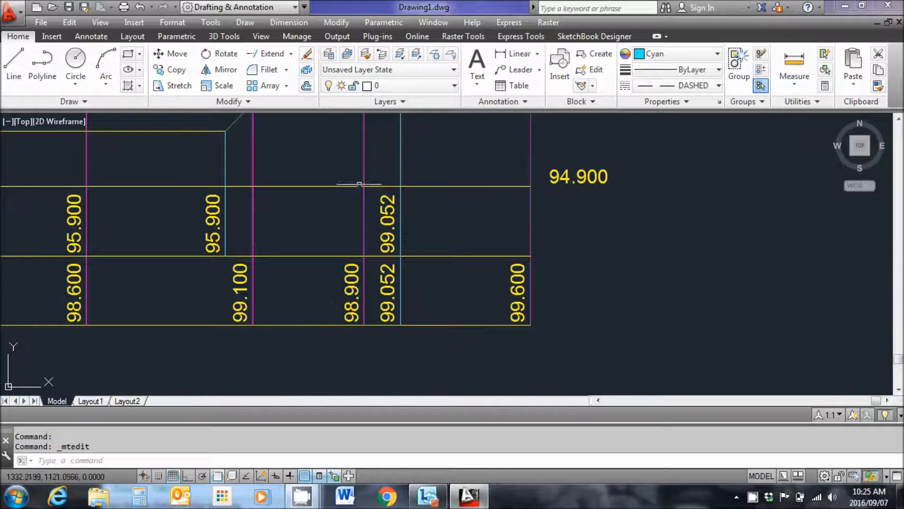
- Move the 98.700 level text about 0.47 horizontally to the inner side of the leftmost vertical, inside the lower table row
{"action": "mouse_move", "coordinate": [397, 278]}
{"action": "middle_mouse_down"}
{"action": "mouse_move", "coordinate": [397, 260]}
{"action": "mouse_move", "coordinate": [638, 276]}
{"action": "middle_mouse_up"}
{"action": "middle_click_drag", "start_coordinate": [171, 268], "coordinate": [273, 277]}
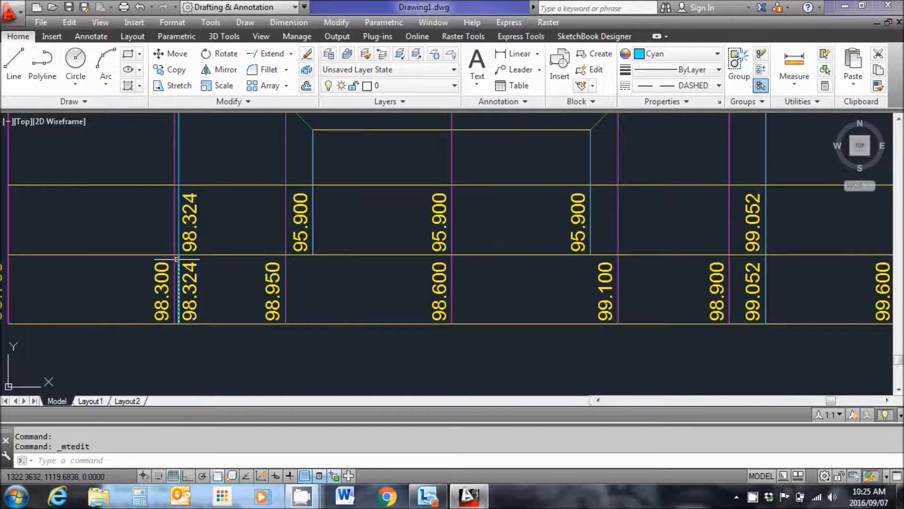
{"action": "scroll", "coordinate": [178, 257], "scroll_direction": "up", "scroll_amount": 4}
{"action": "scroll", "coordinate": [168, 258], "scroll_direction": "down", "scroll_amount": 2}
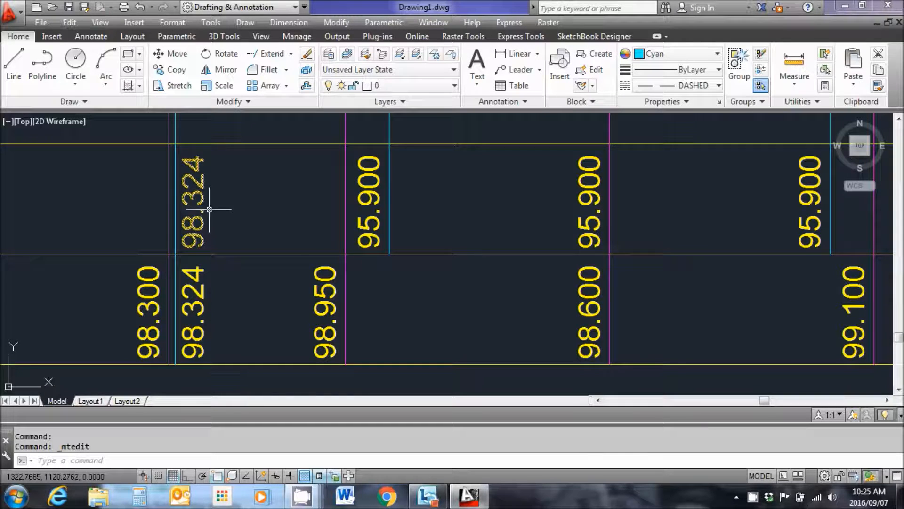
{"action": "scroll", "coordinate": [203, 199], "scroll_direction": "down", "scroll_amount": 3}
{"action": "scroll", "coordinate": [111, 263], "scroll_direction": "up", "scroll_amount": 1}
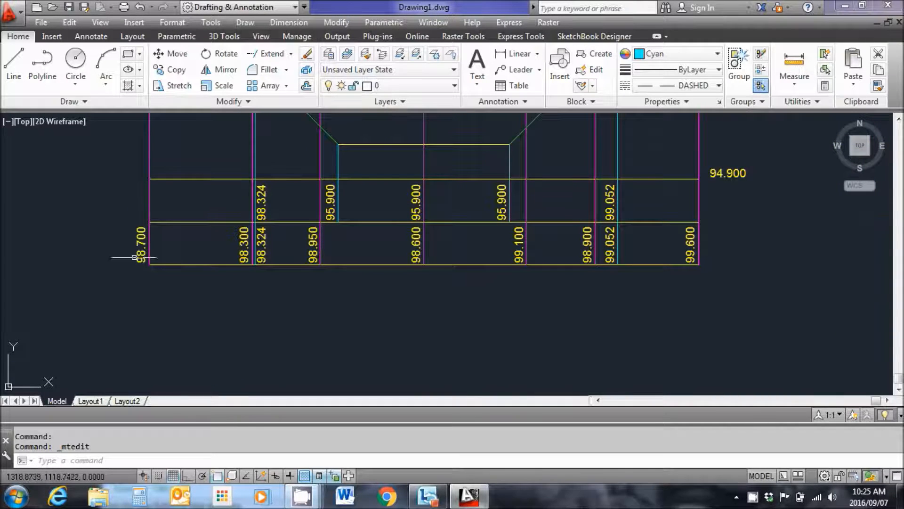
{"action": "scroll", "coordinate": [134, 257], "scroll_direction": "up", "scroll_amount": 2}
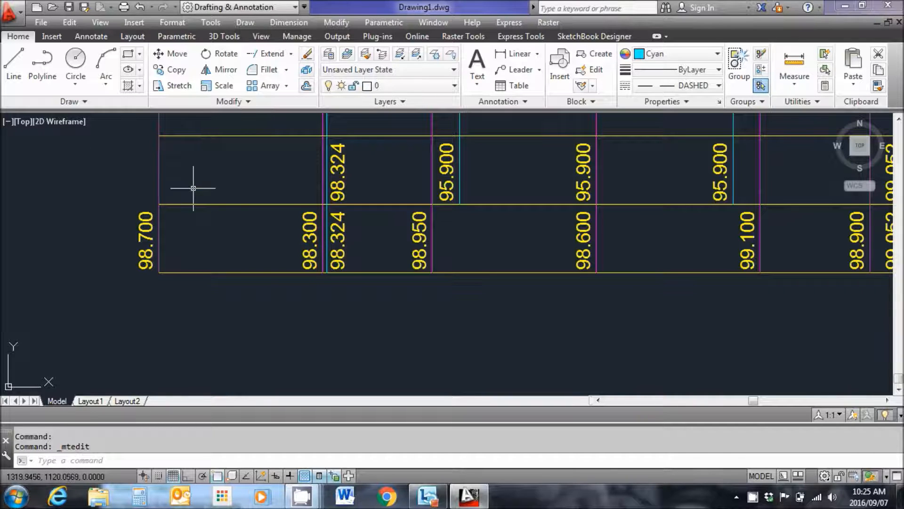
{"action": "left_click", "coordinate": [174, 85]}
{"action": "left_click", "coordinate": [150, 248]}
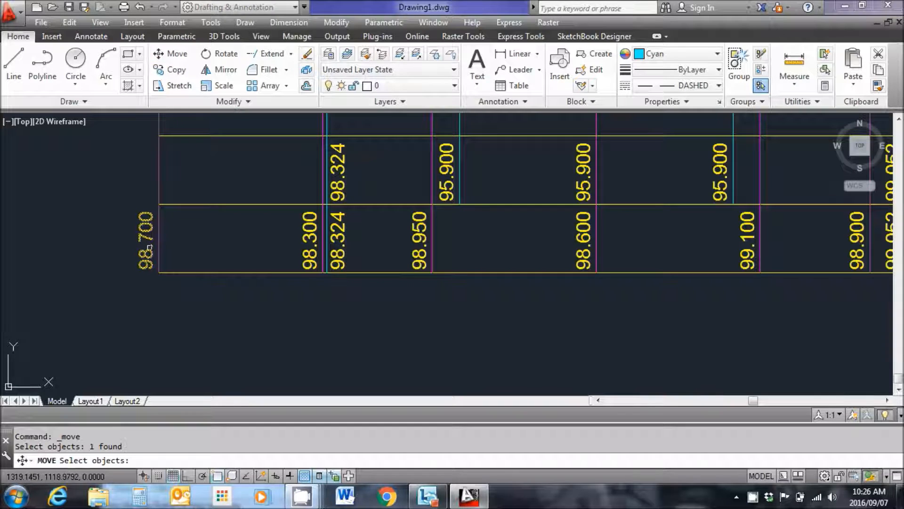
{"action": "left_click", "coordinate": [149, 247]}
{"action": "key", "text": "Return"}
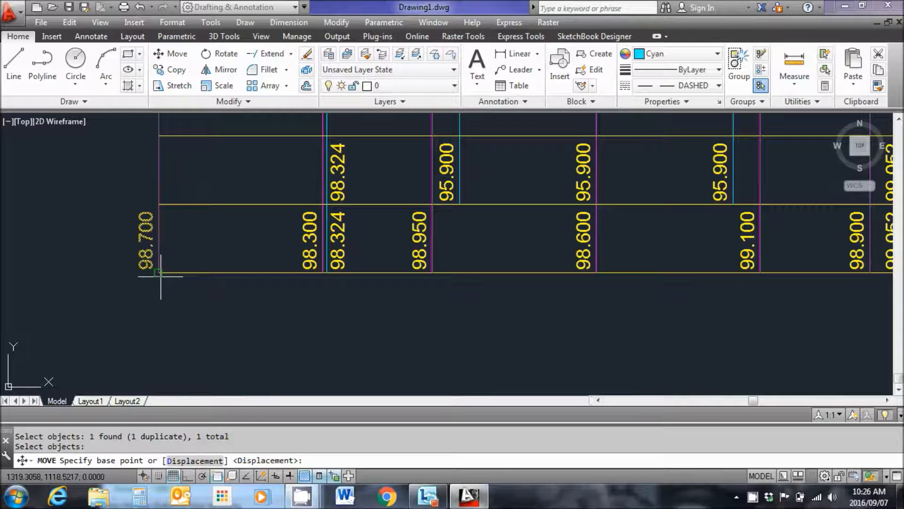
{"action": "left_click", "coordinate": [159, 272]}
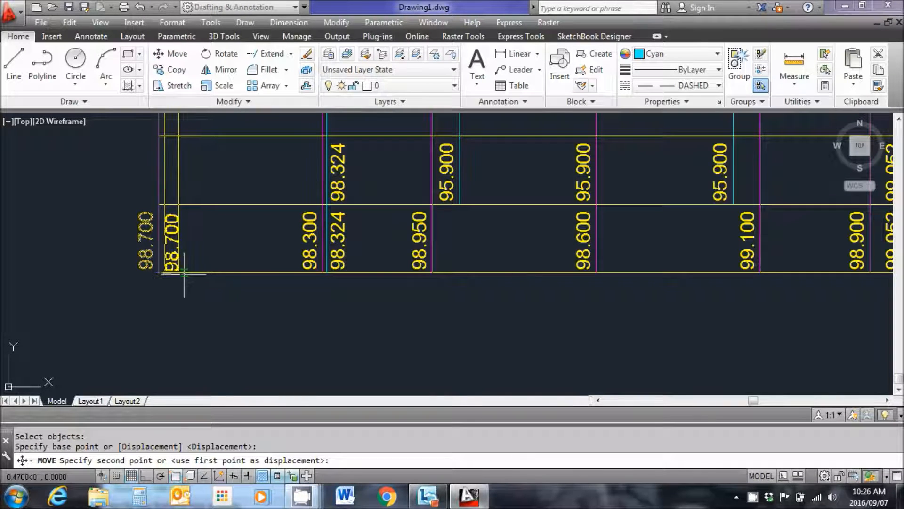
{"action": "left_click", "coordinate": [184, 273]}
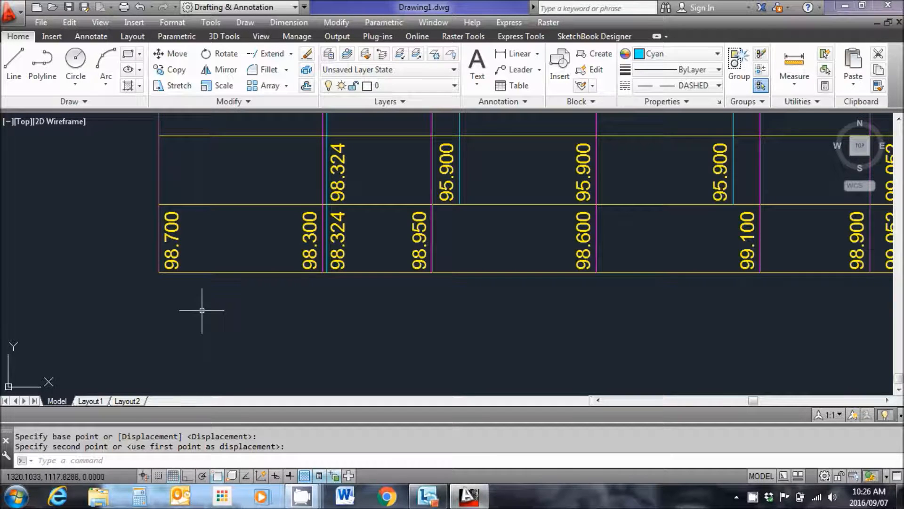
{"action": "key", "text": "Escape"}
- Move the 94.900 datum text about 2.24 horizontally to the left so it sits above the datum line inside the section's right end
{"action": "scroll", "coordinate": [324, 295], "scroll_direction": "down", "scroll_amount": 4}
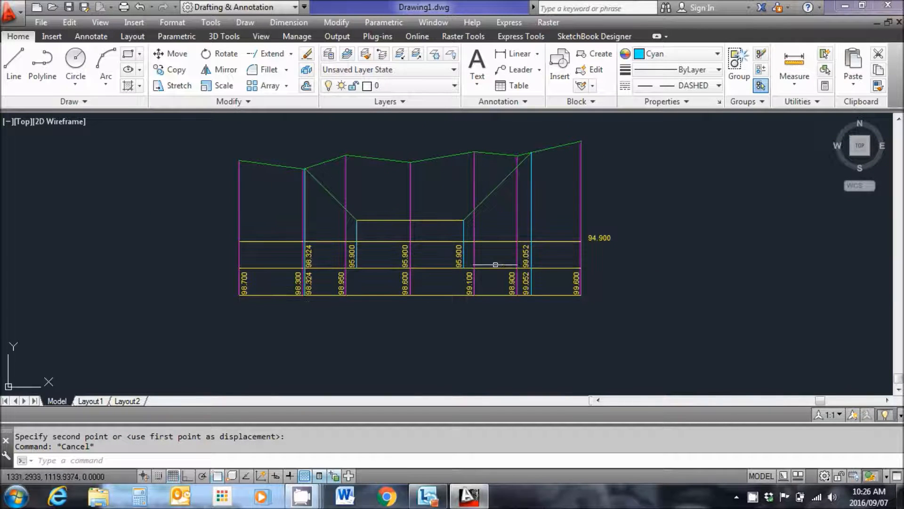
{"action": "scroll", "coordinate": [594, 236], "scroll_direction": "up", "scroll_amount": 2}
{"action": "left_click", "coordinate": [589, 235]}
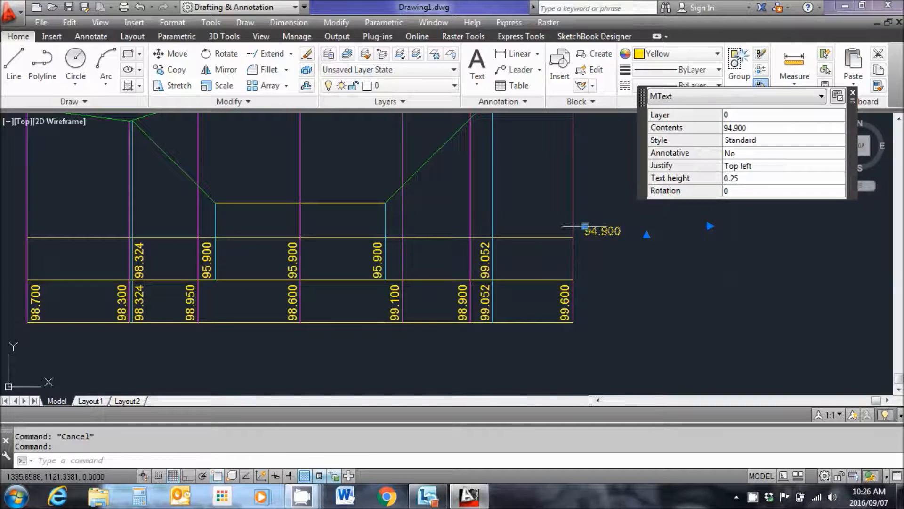
{"action": "left_click", "coordinate": [585, 226]}
{"action": "scroll", "coordinate": [526, 236], "scroll_direction": "up", "scroll_amount": 3}
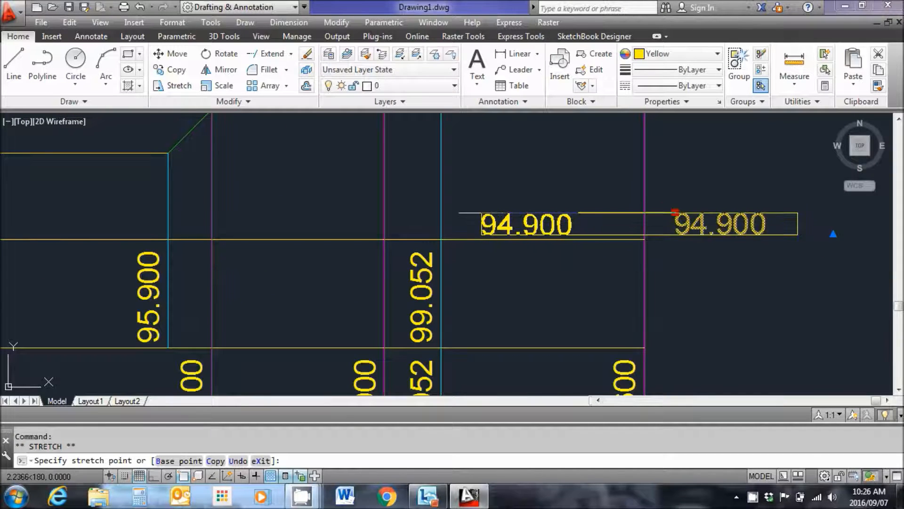
{"action": "left_click", "coordinate": [481, 213]}
{"action": "key", "text": "Escape"}
{"action": "scroll", "coordinate": [707, 218], "scroll_direction": "down", "scroll_amount": 3}
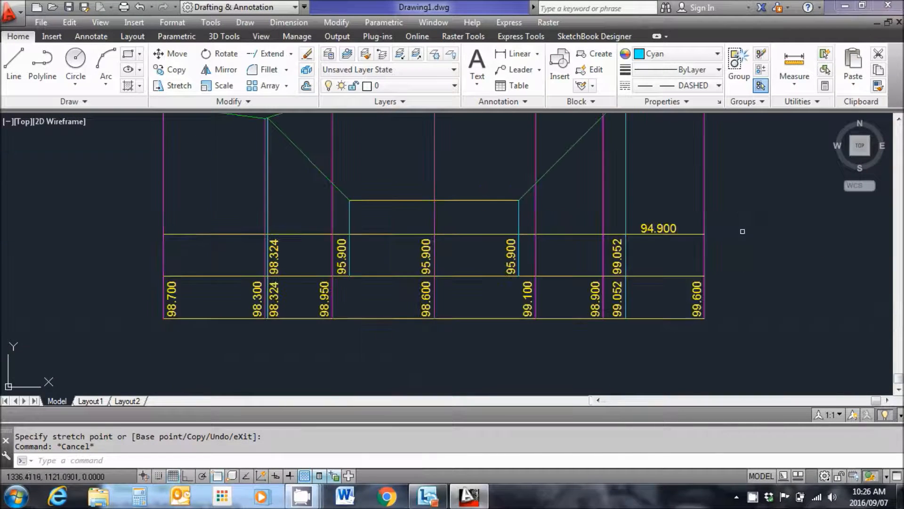
- Change the colour of the horizontal formation line and both side slope lines to Red
{"action": "middle_click_drag", "start_coordinate": [742, 228], "coordinate": [728, 286]}
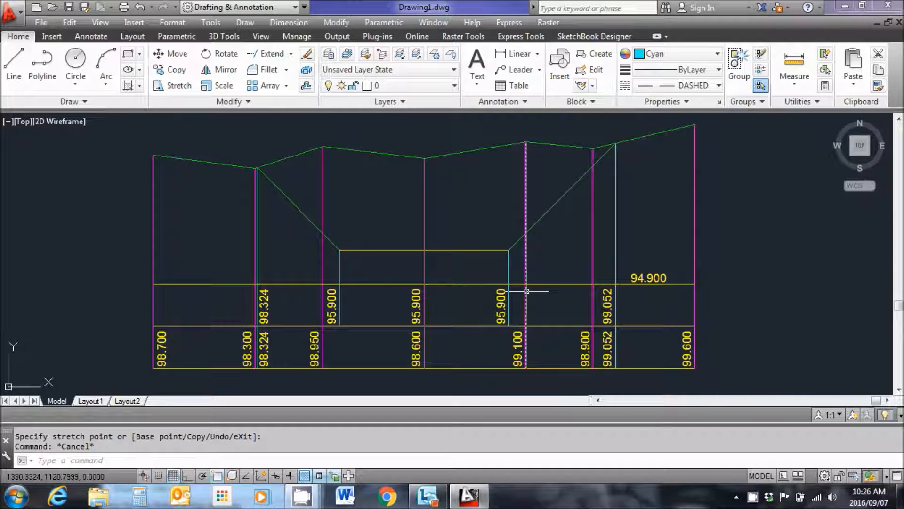
{"action": "left_click", "coordinate": [477, 249]}
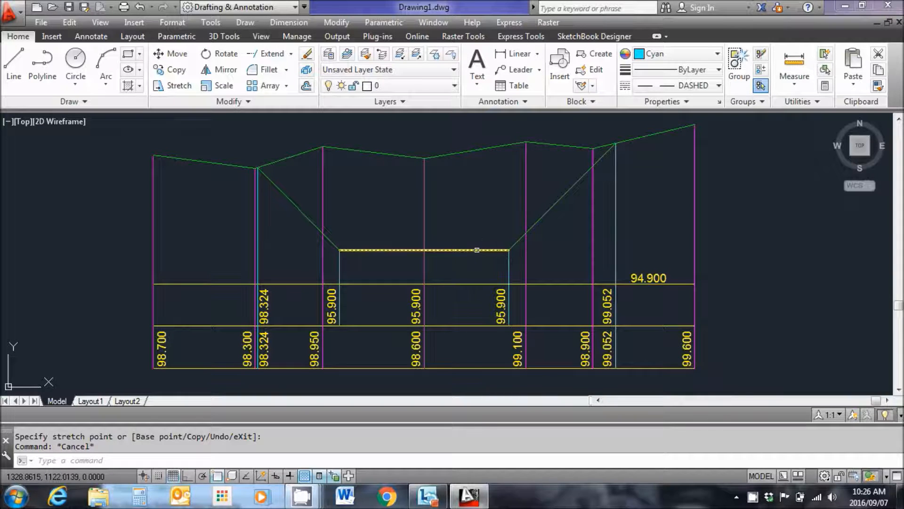
{"action": "left_click", "coordinate": [477, 250]}
{"action": "left_click", "coordinate": [542, 216]}
{"action": "left_click", "coordinate": [308, 225]}
{"action": "left_click", "coordinate": [297, 205]}
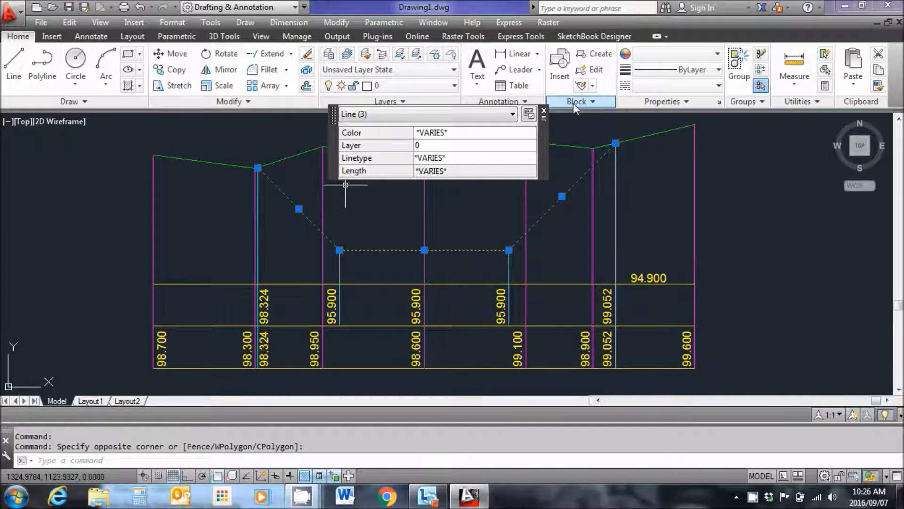
{"action": "left_click", "coordinate": [544, 112]}
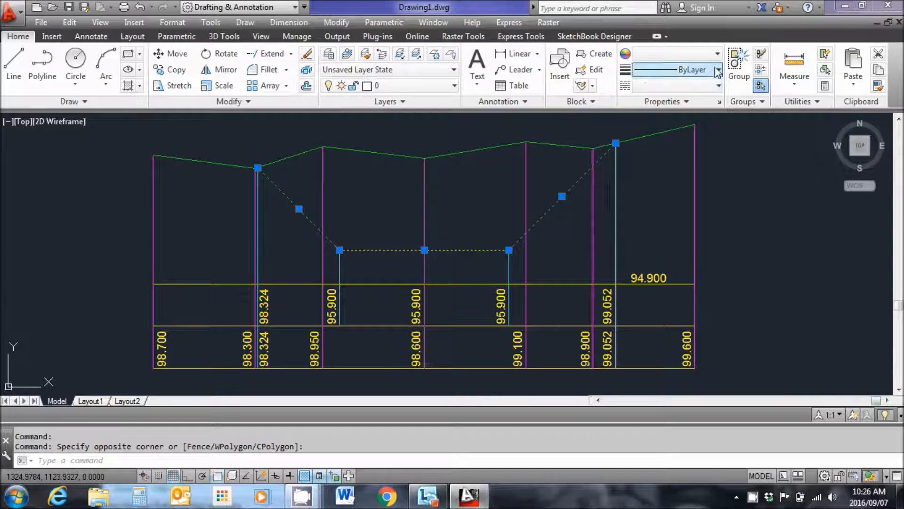
{"action": "left_click", "coordinate": [718, 54]}
{"action": "scroll", "coordinate": [674, 90], "scroll_direction": "up", "scroll_amount": 2}
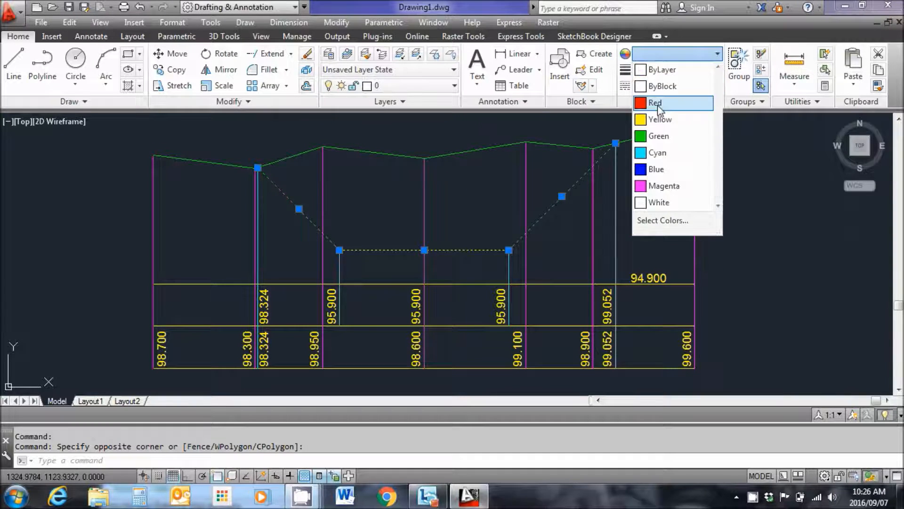
{"action": "left_click", "coordinate": [630, 99]}
{"action": "key", "text": "Escape"}
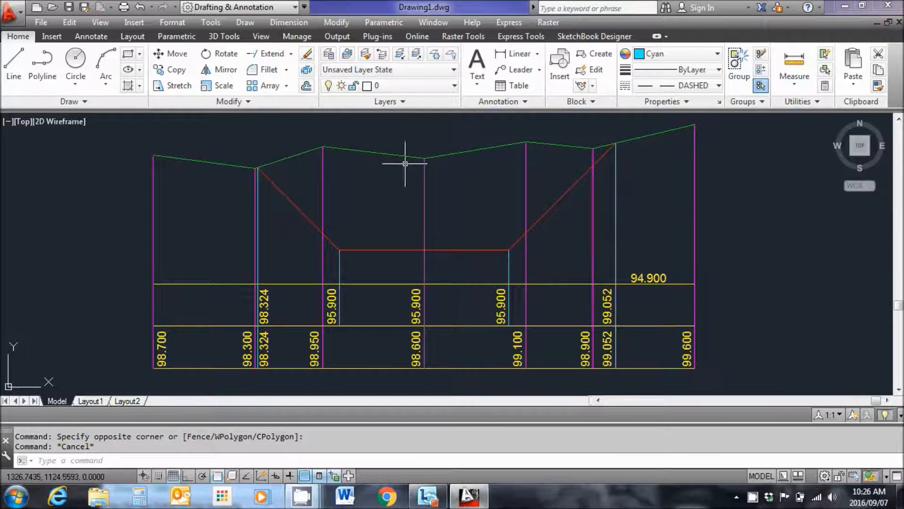
{"action": "left_click", "coordinate": [619, 139]}
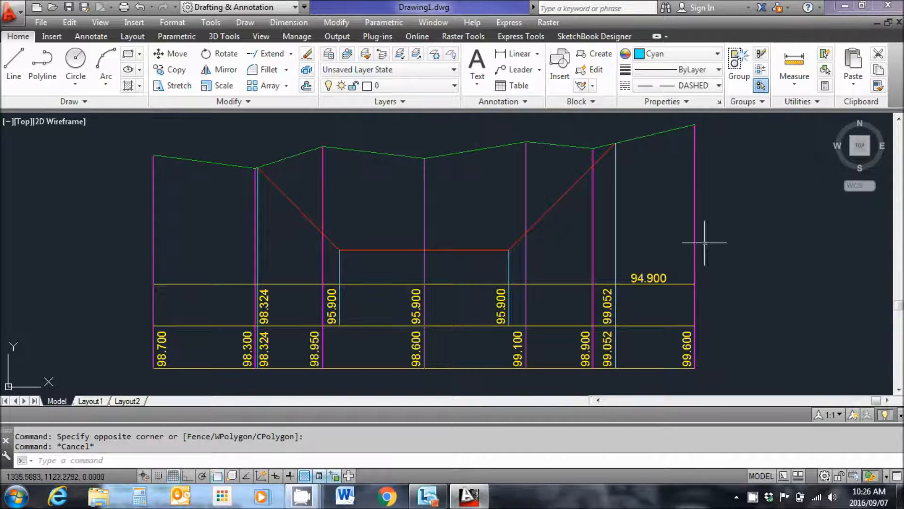
- Change the colour of all vertical lines in the section and the 94.900 datum text to Color 9
{"action": "left_click", "coordinate": [719, 263]}
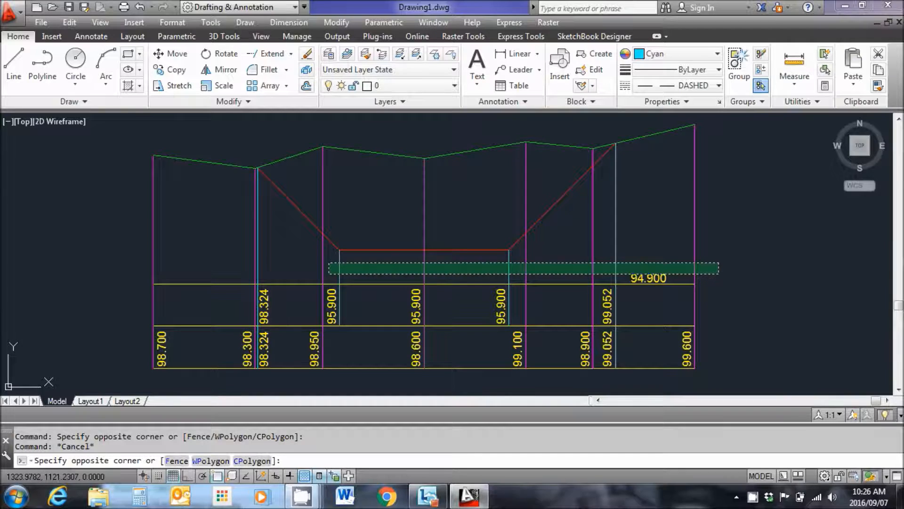
{"action": "left_click", "coordinate": [134, 278]}
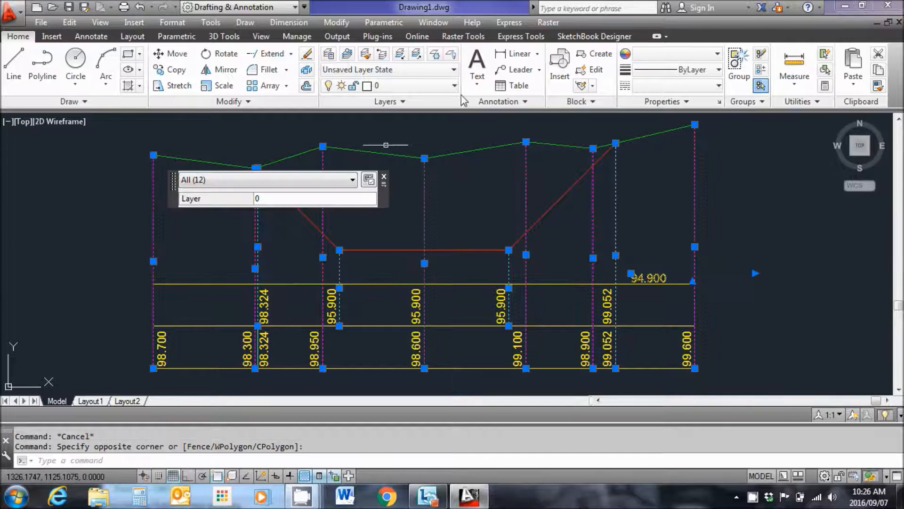
{"action": "left_click", "coordinate": [718, 56]}
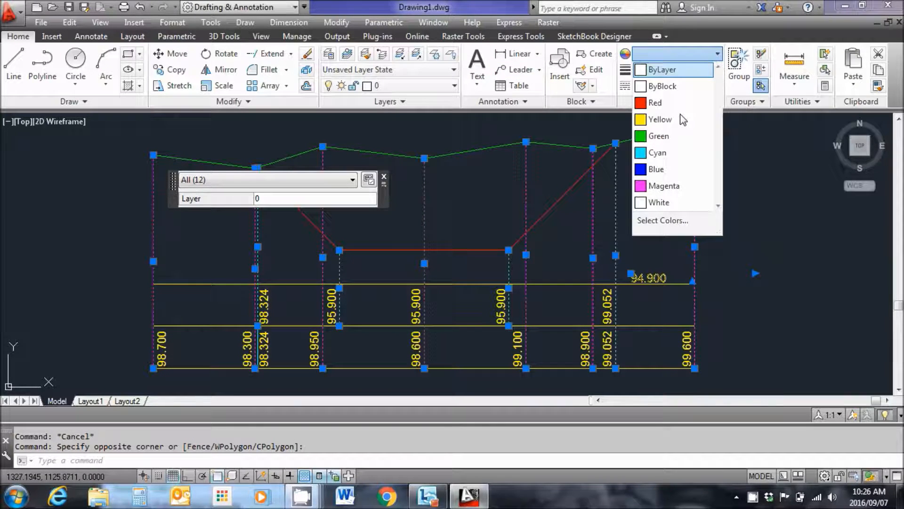
{"action": "left_click", "coordinate": [655, 219]}
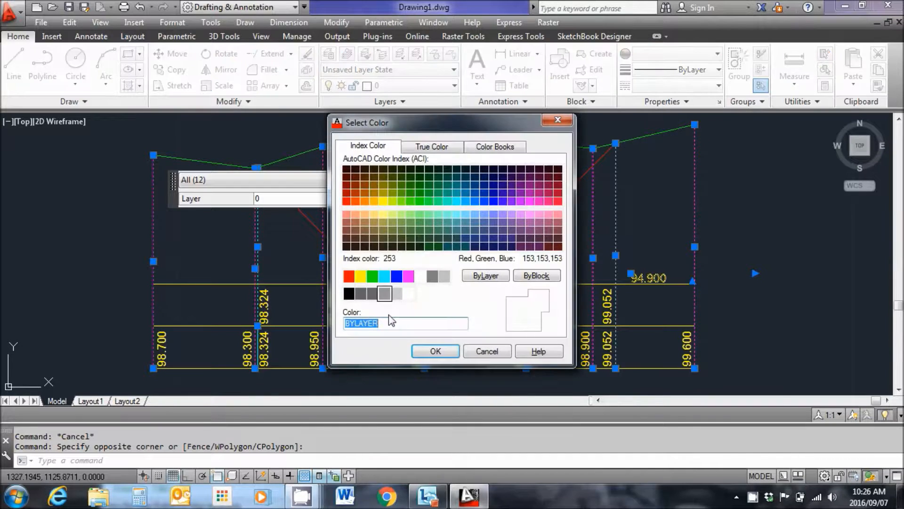
{"action": "type", "text": "9"}
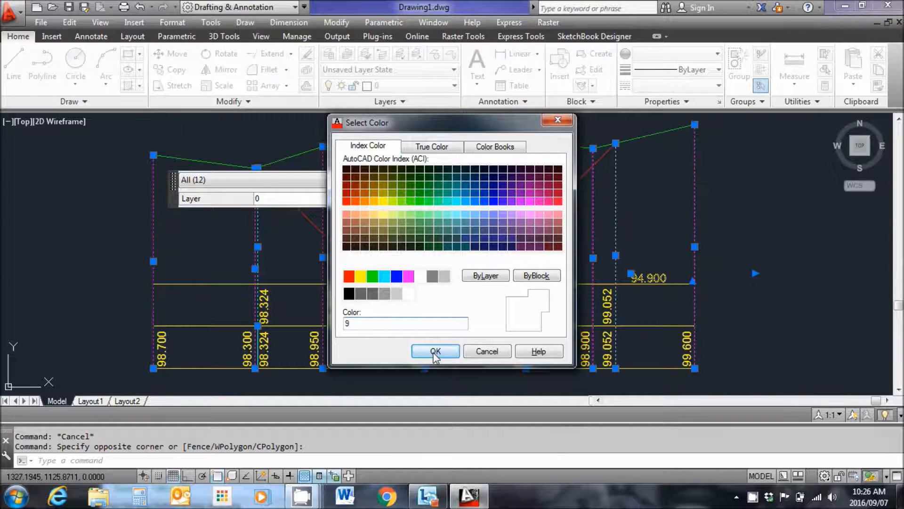
{"action": "left_click", "coordinate": [435, 351]}
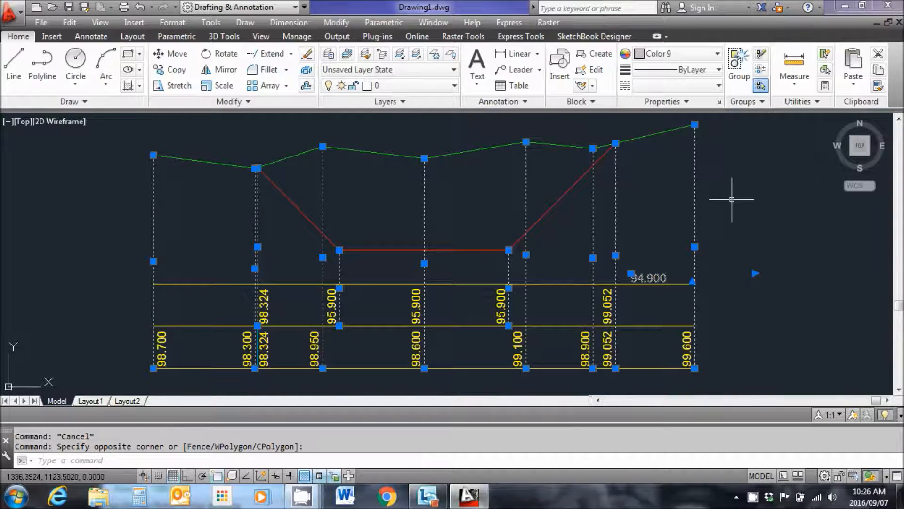
{"action": "key", "text": "Escape"}
- Change the colour of the three horizontal datum and table row lines to Color 9
{"action": "middle_click_drag", "start_coordinate": [497, 274], "coordinate": [495, 228]}
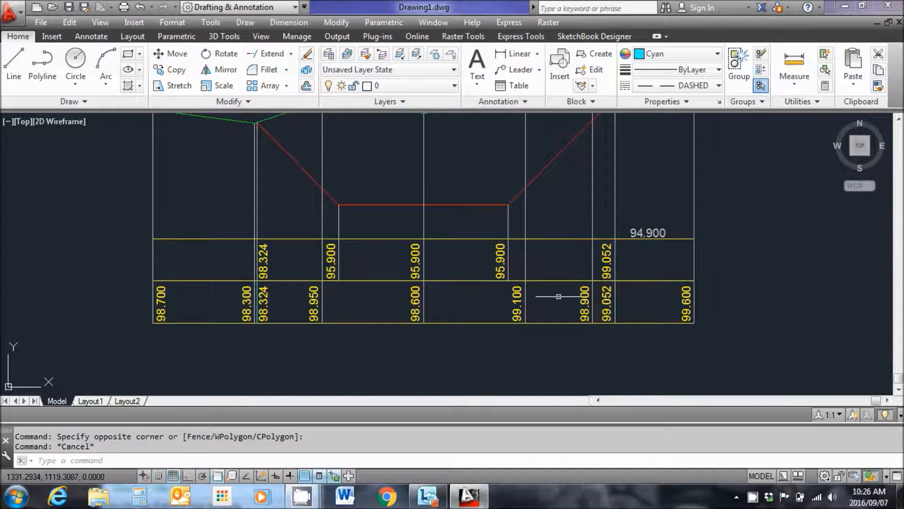
{"action": "left_click", "coordinate": [554, 333]}
{"action": "left_click", "coordinate": [542, 236]}
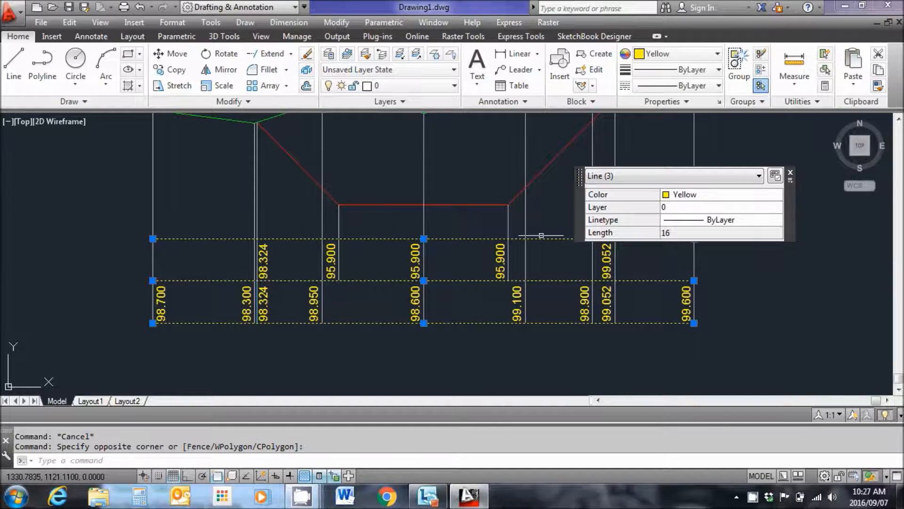
{"action": "left_click", "coordinate": [679, 54]}
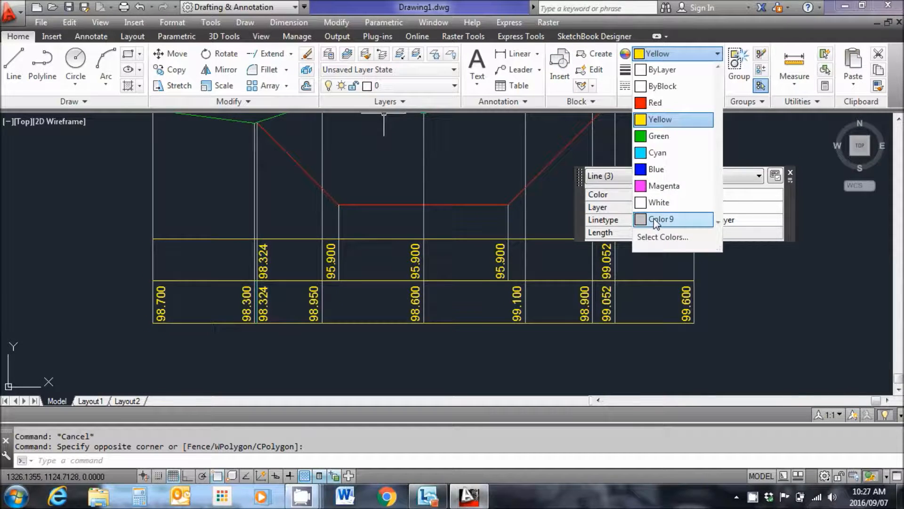
{"action": "left_click", "coordinate": [656, 218]}
{"action": "key", "text": "Escape"}
- Match the short cyan dashed line beside the lower-row 98.324 text to the table row line's properties, and return the 94.900 datum text to yellow
{"action": "scroll", "coordinate": [250, 309], "scroll_direction": "up", "scroll_amount": 4}
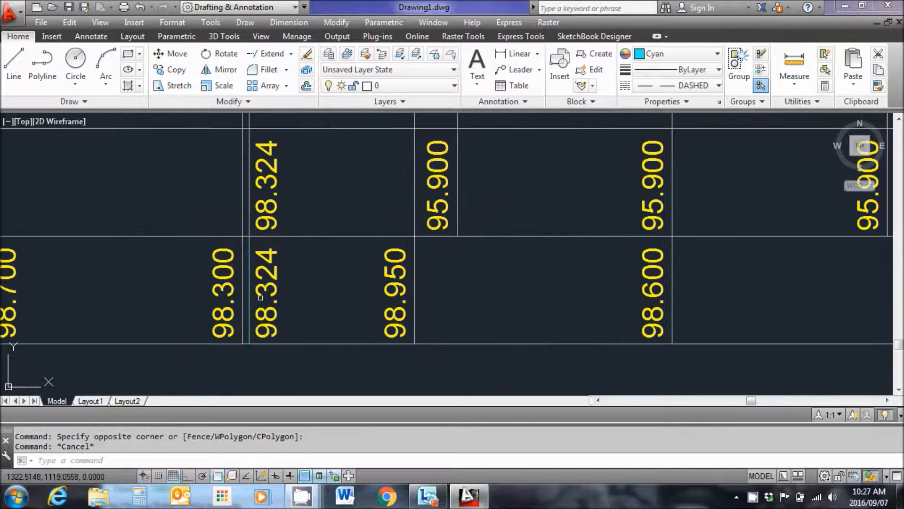
{"action": "left_click", "coordinate": [250, 291]}
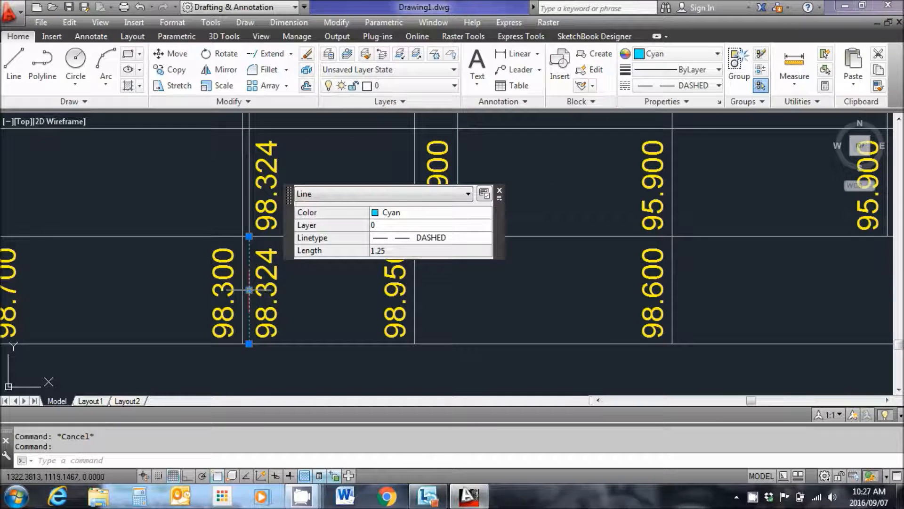
{"action": "key", "text": "Escape"}
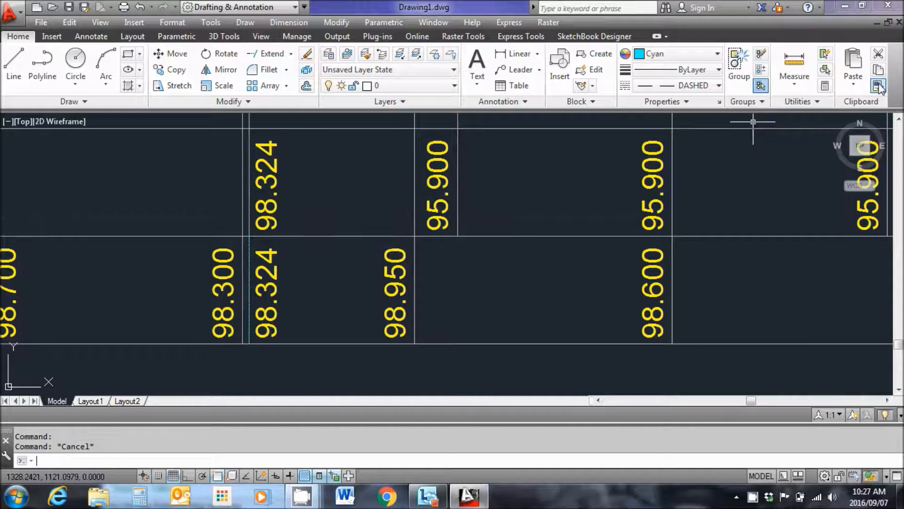
{"action": "left_click", "coordinate": [878, 84]}
{"action": "left_click", "coordinate": [503, 237]}
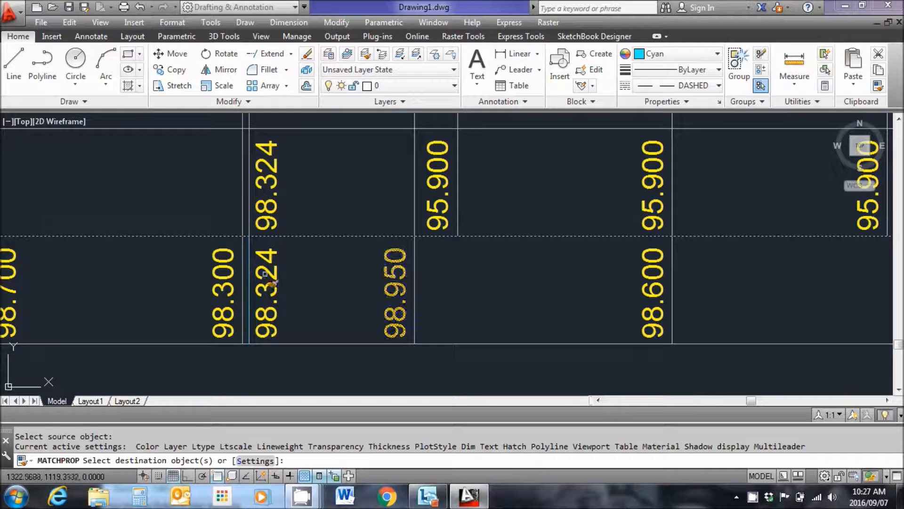
{"action": "left_click", "coordinate": [249, 292]}
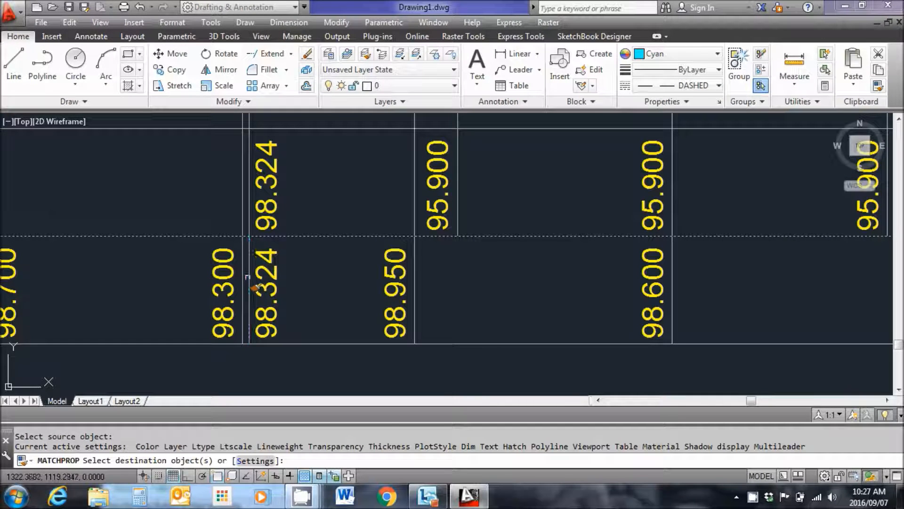
{"action": "key", "text": "Escape"}
{"action": "scroll", "coordinate": [401, 197], "scroll_direction": "down", "scroll_amount": 4}
{"action": "middle_click_drag", "start_coordinate": [401, 198], "coordinate": [351, 287]}
{"action": "scroll", "coordinate": [351, 287], "scroll_direction": "down", "scroll_amount": 4}
{"action": "middle_click_drag", "start_coordinate": [444, 242], "coordinate": [439, 219]}
{"action": "key", "text": "Escape"}
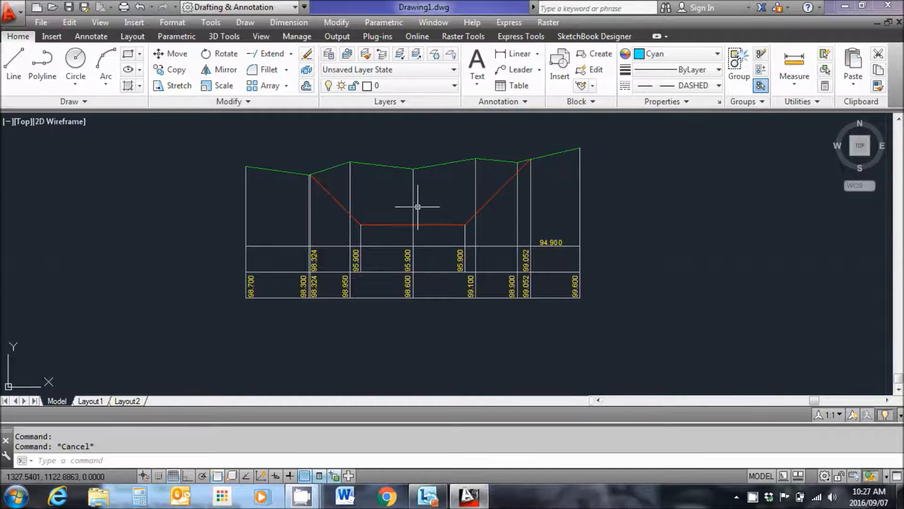
- Measure the cut area enclosed by the green ground line, both red side slopes and the formation line
{"action": "left_click", "coordinate": [796, 78]}
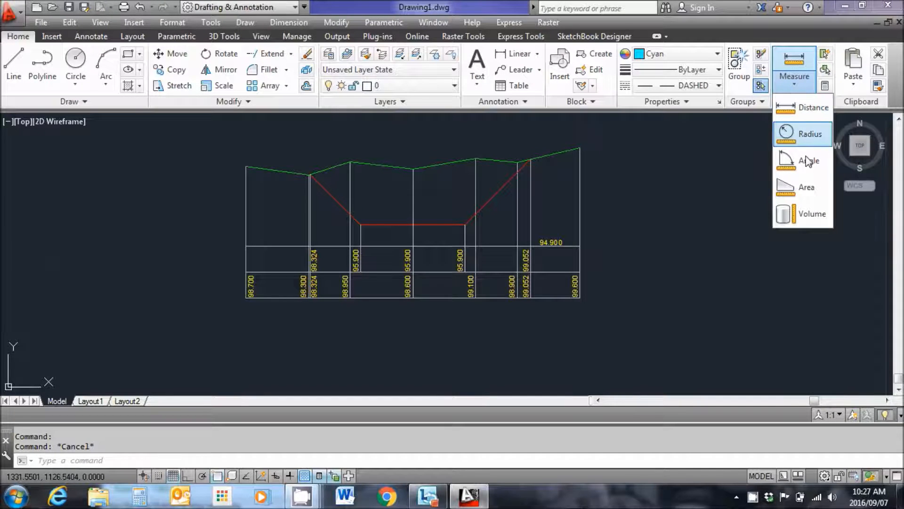
{"action": "left_click", "coordinate": [806, 187]}
{"action": "scroll", "coordinate": [361, 149], "scroll_direction": "up", "scroll_amount": 4}
{"action": "left_click", "coordinate": [792, 176]}
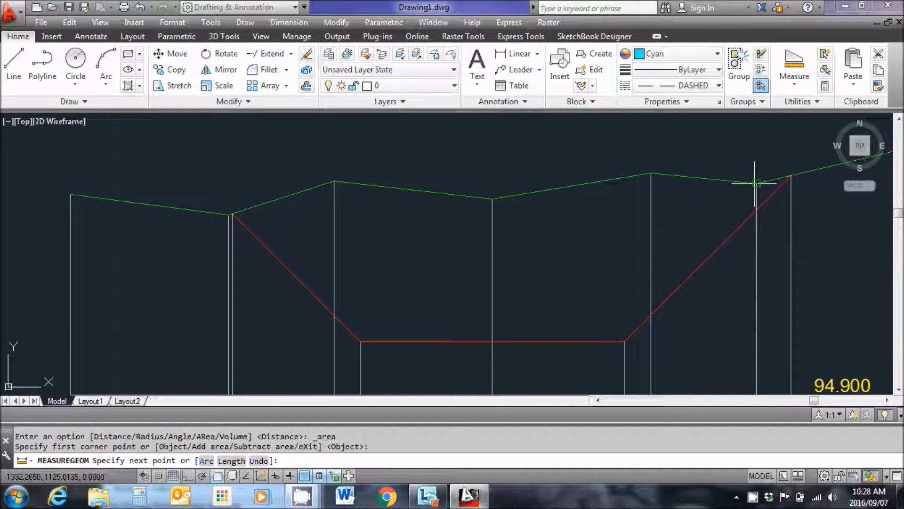
{"action": "left_click", "coordinate": [756, 183]}
{"action": "left_click", "coordinate": [651, 173]}
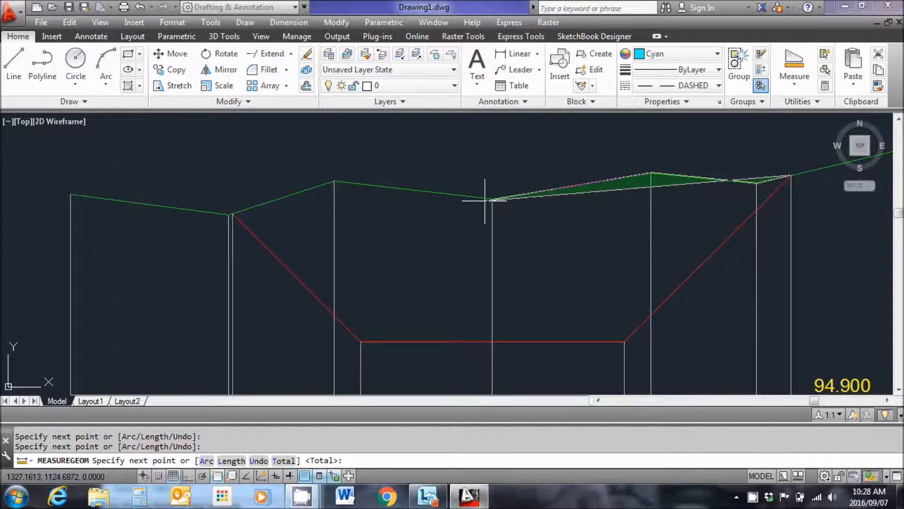
{"action": "left_click", "coordinate": [492, 199]}
{"action": "left_click", "coordinate": [334, 180]}
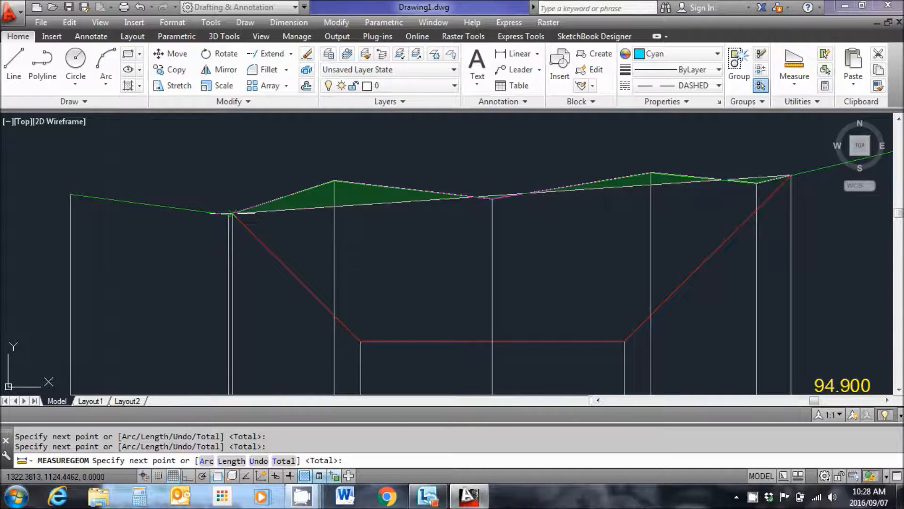
{"action": "left_click", "coordinate": [234, 213]}
{"action": "left_click", "coordinate": [361, 341]}
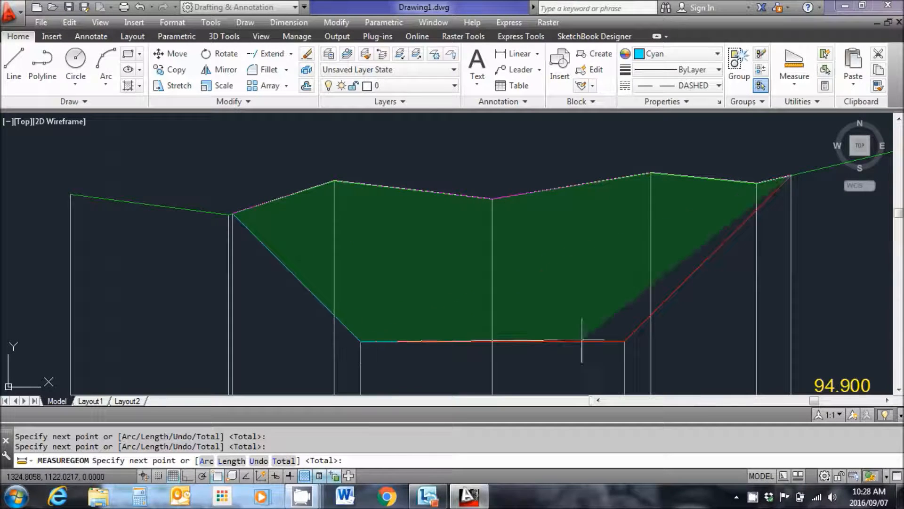
{"action": "left_click", "coordinate": [624, 341]}
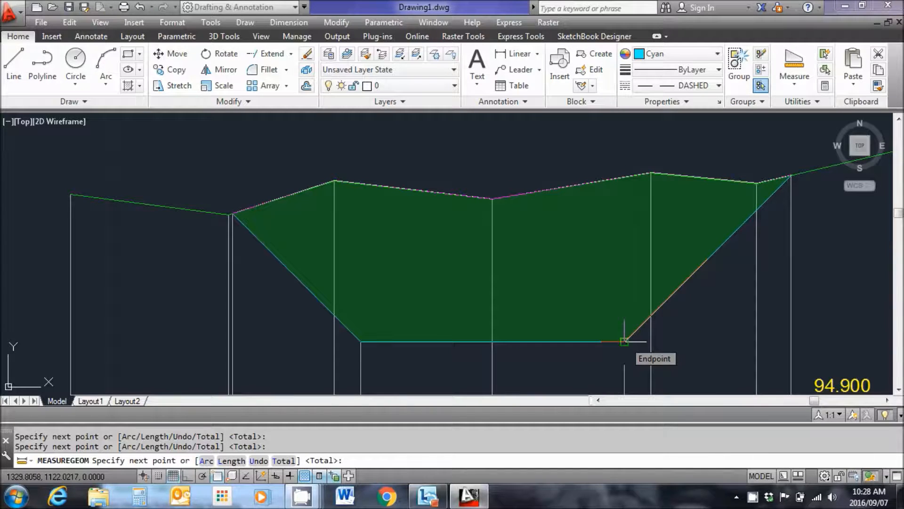
{"action": "right_click", "coordinate": [624, 341]}
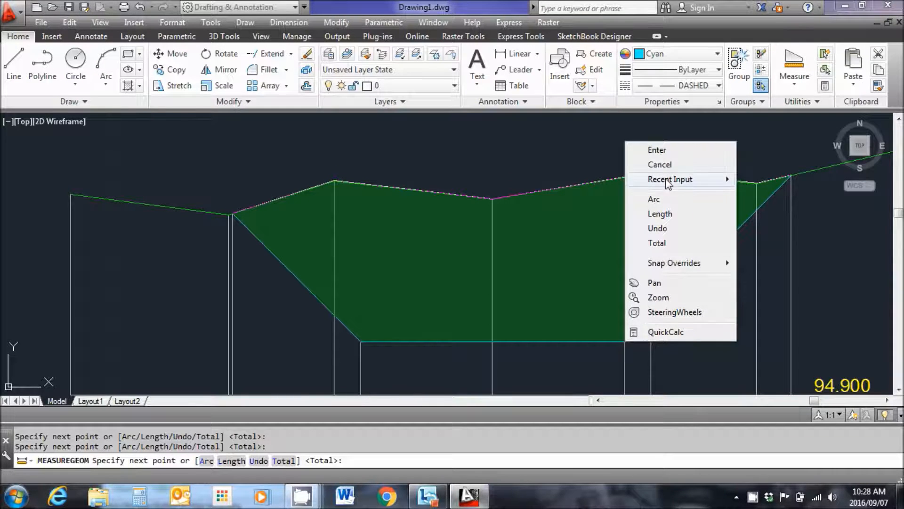
{"action": "left_click", "coordinate": [672, 150]}
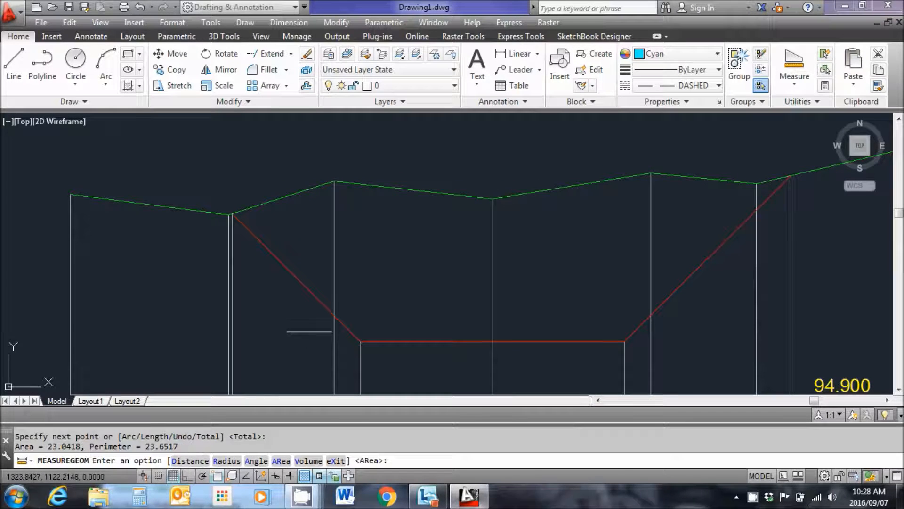
{"action": "key", "text": "Escape"}
- Open Layout1's page setup for modification and assign the NMMUS4PROJ.ctb plot style table
{"action": "scroll", "coordinate": [379, 221], "scroll_direction": "down", "scroll_amount": 4}
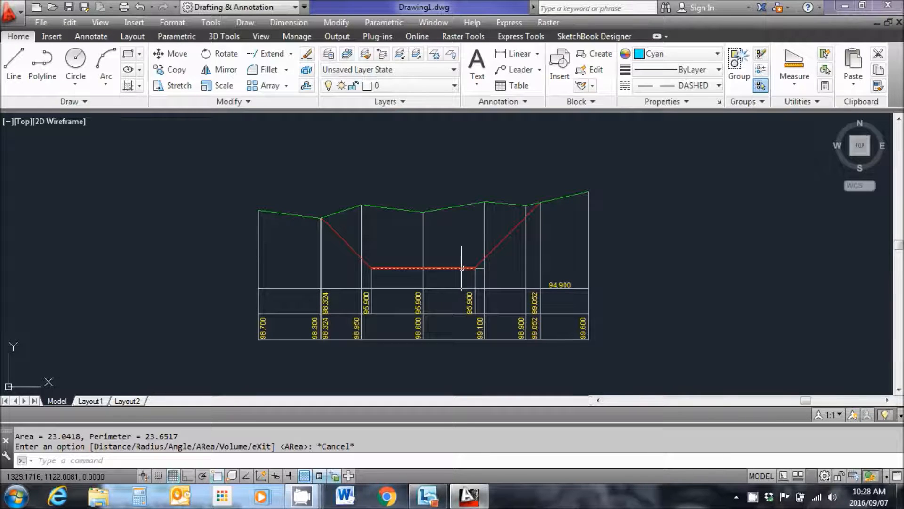
{"action": "left_click", "coordinate": [97, 401]}
{"action": "right_click", "coordinate": [97, 399]}
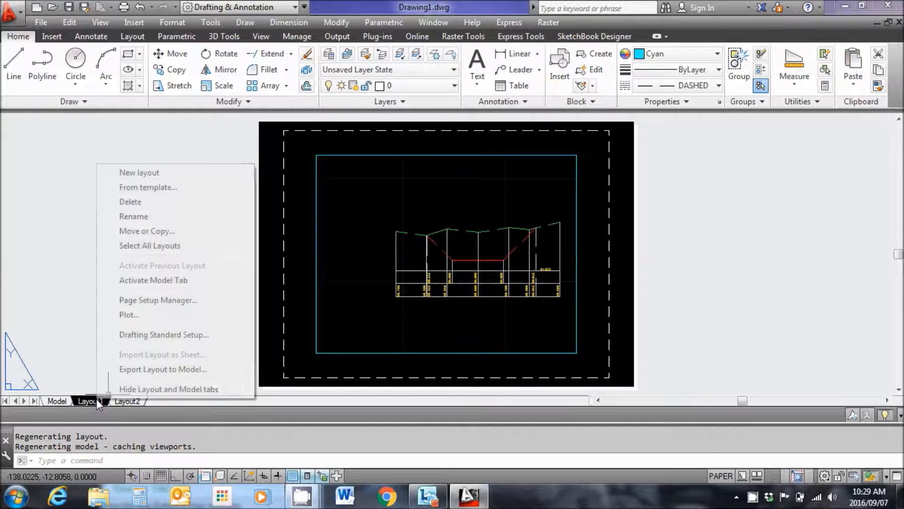
{"action": "left_click", "coordinate": [173, 300]}
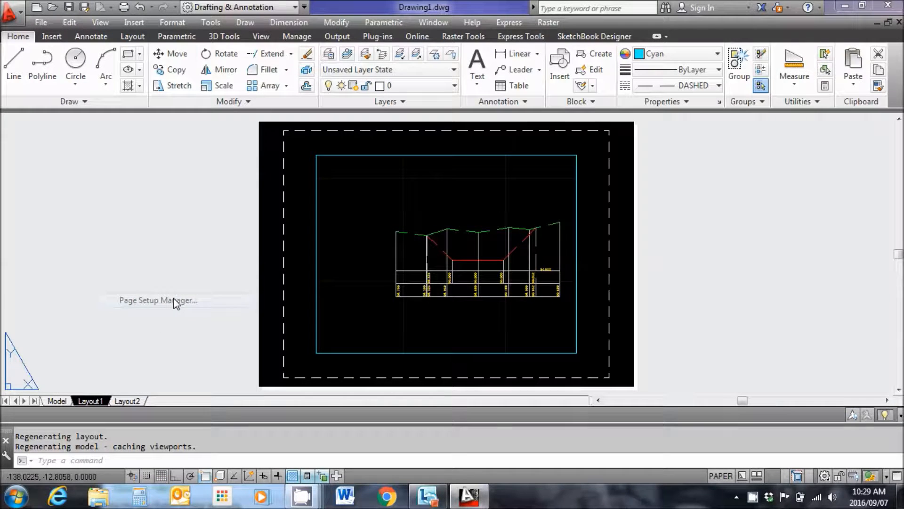
{"action": "left_click", "coordinate": [570, 227]}
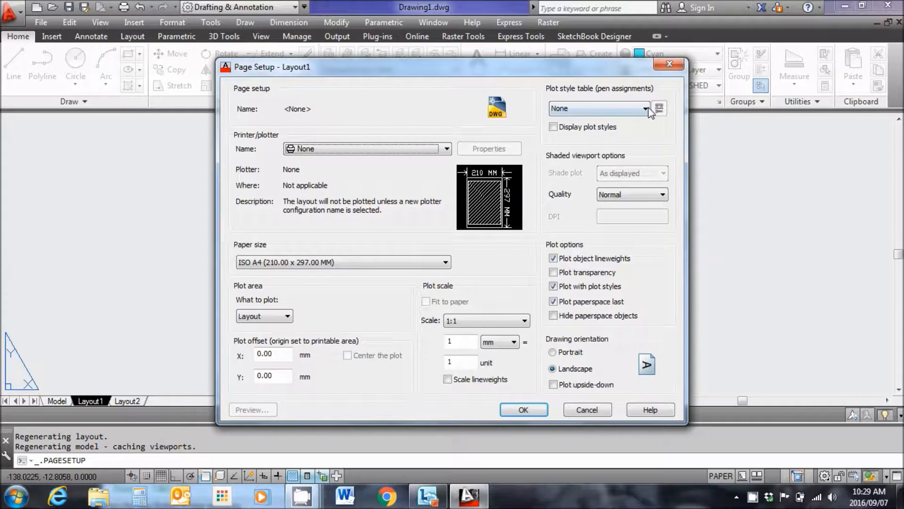
{"action": "left_click", "coordinate": [646, 109]}
{"action": "left_click", "coordinate": [589, 191]}
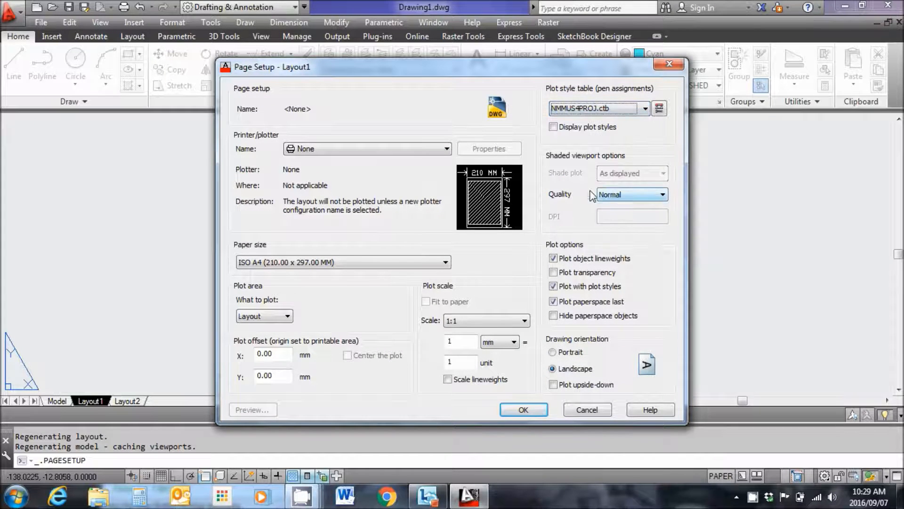
- Set Layout1's plotter to DWG To PDF.pc3 and apply the page setup
{"action": "left_click", "coordinate": [448, 150]}
{"action": "left_click_drag", "start_coordinate": [479, 175], "coordinate": [479, 200]}
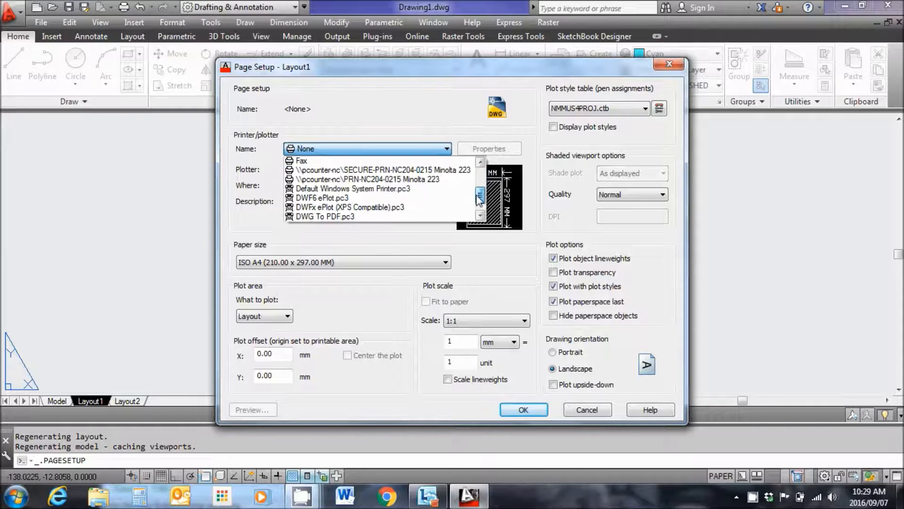
{"action": "left_click", "coordinate": [351, 217]}
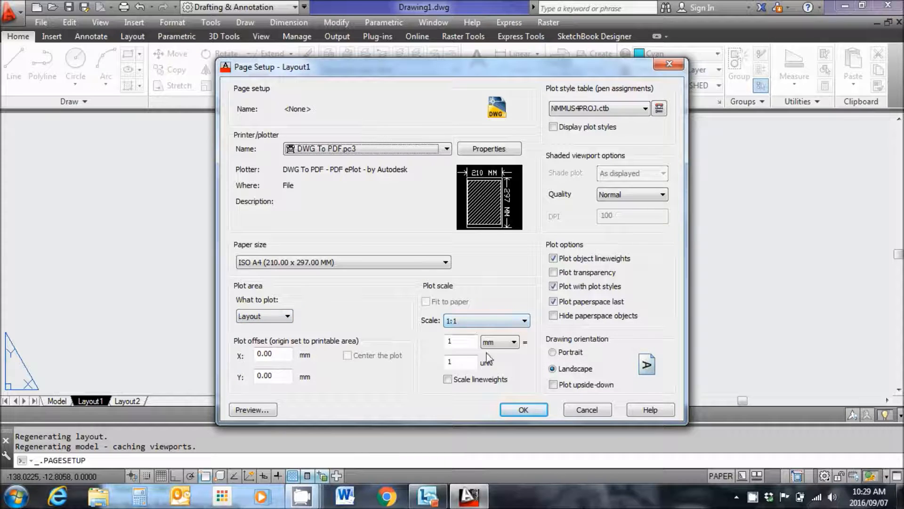
{"action": "left_click", "coordinate": [516, 408]}
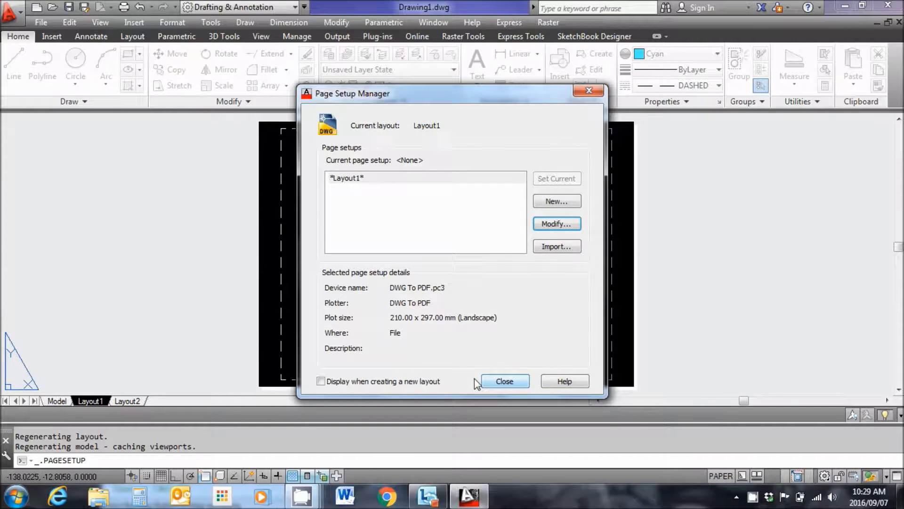
{"action": "left_click", "coordinate": [501, 382]}
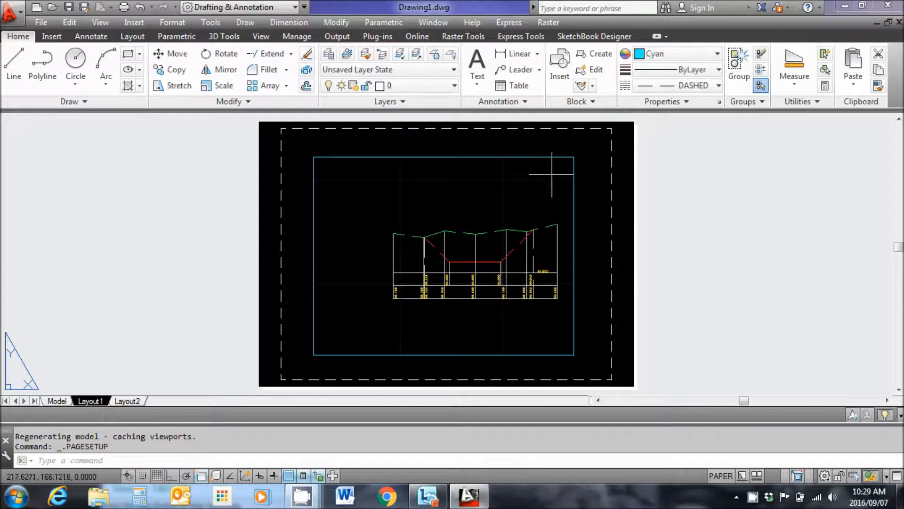
- Stretch three corners of Layout1's viewport outward so its border sits just inside the dashed printable area
{"action": "left_click", "coordinate": [565, 157]}
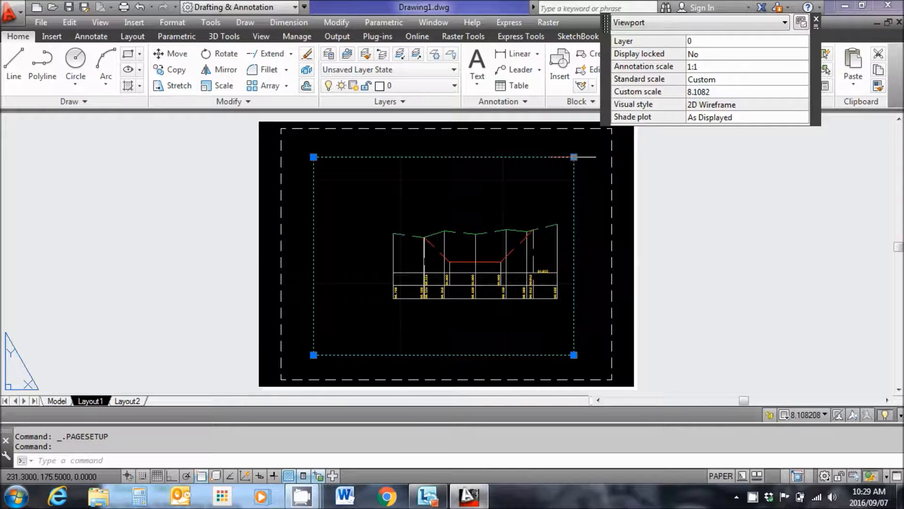
{"action": "left_click", "coordinate": [574, 157]}
{"action": "left_click", "coordinate": [602, 137]}
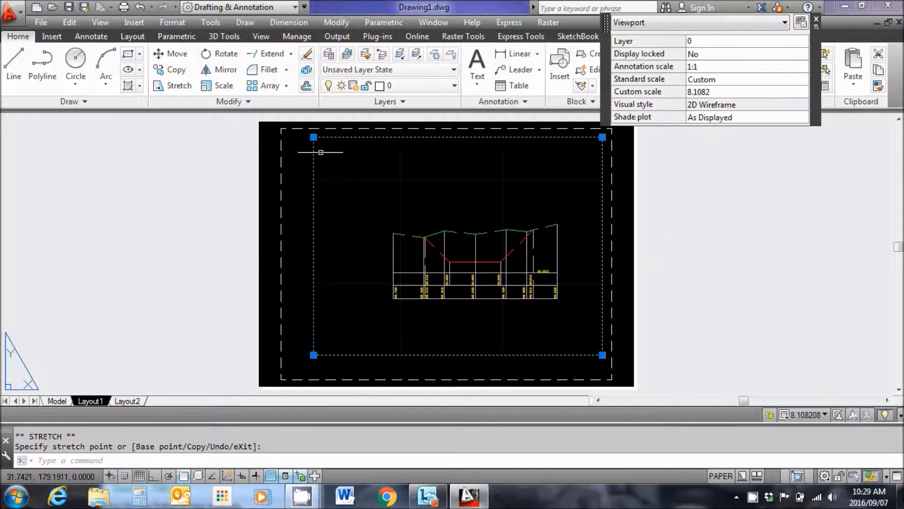
{"action": "left_click", "coordinate": [314, 137]}
{"action": "left_click", "coordinate": [289, 135]}
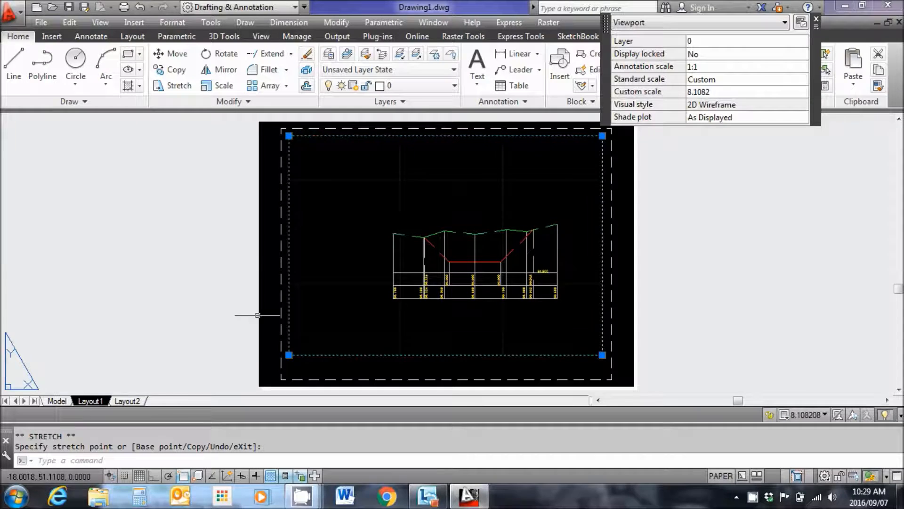
{"action": "left_click", "coordinate": [289, 354]}
{"action": "left_click", "coordinate": [286, 370]}
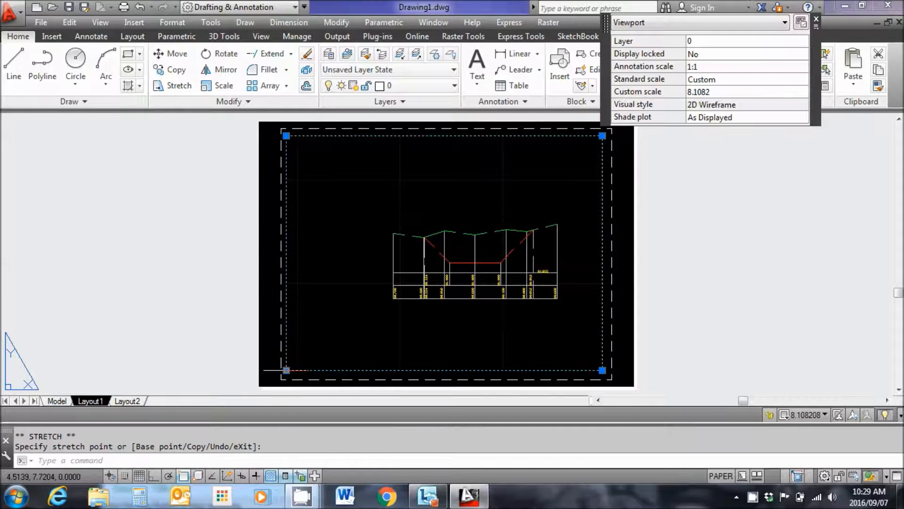
{"action": "key", "text": "Escape"}
{"action": "middle_click_drag", "start_coordinate": [443, 224], "coordinate": [390, 224]}
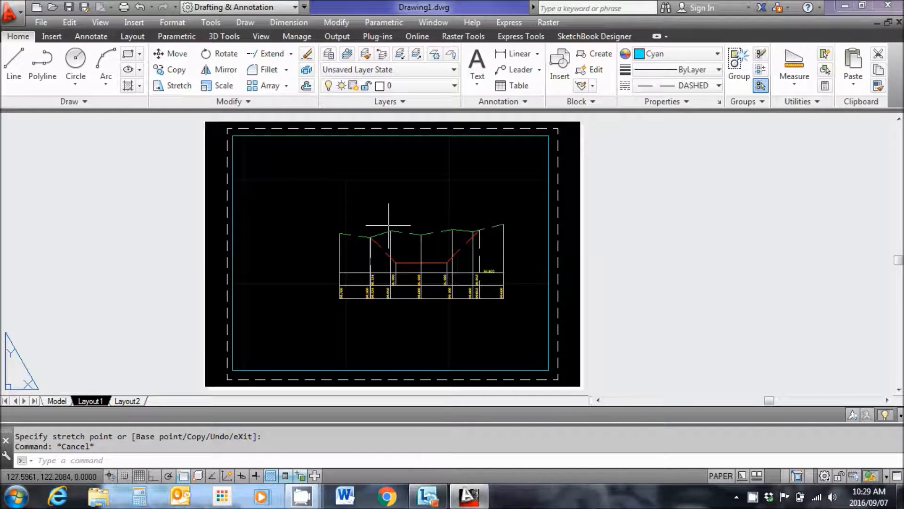
- Activate the viewport's model space and set the right red side slope's linetype to Continuous
{"action": "double_click", "coordinate": [407, 217]}
{"action": "middle_click_drag", "start_coordinate": [410, 218], "coordinate": [378, 219]}
{"action": "scroll", "coordinate": [395, 263], "scroll_direction": "up", "scroll_amount": 2}
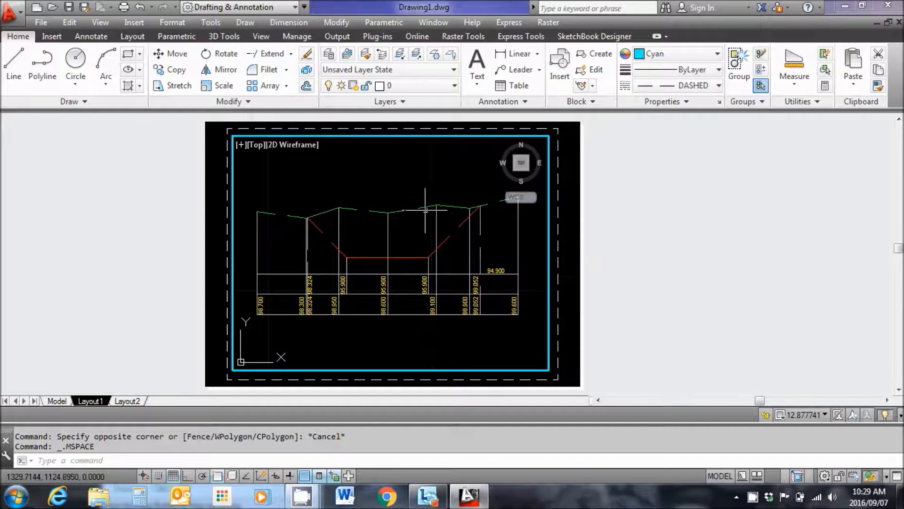
{"action": "scroll", "coordinate": [446, 245], "scroll_direction": "up", "scroll_amount": 2}
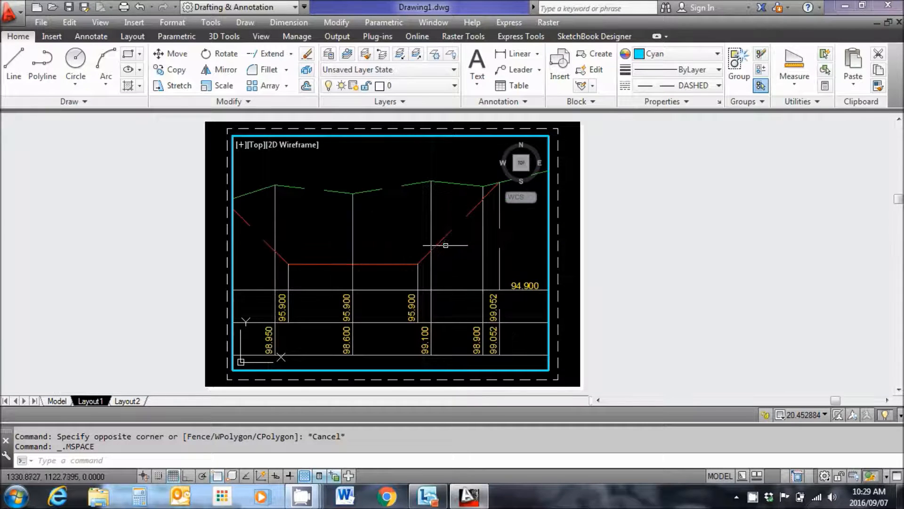
{"action": "left_click", "coordinate": [450, 232]}
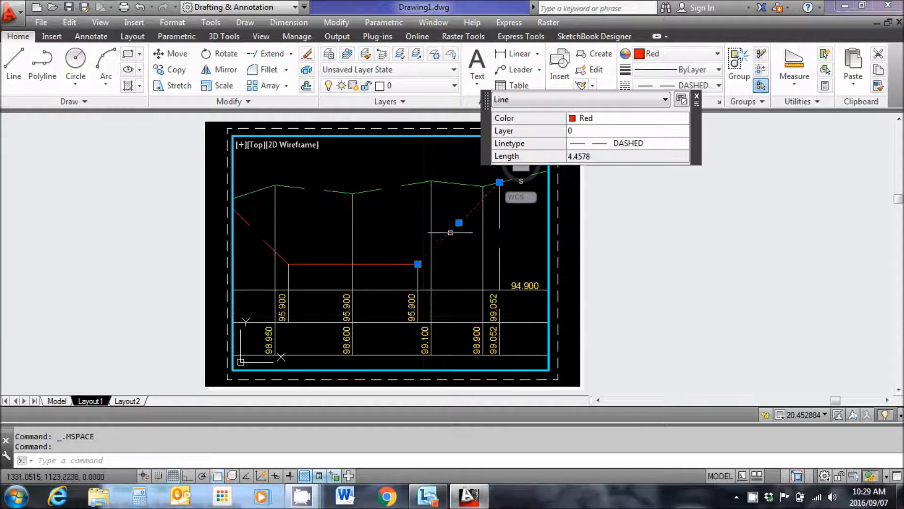
{"action": "left_click", "coordinate": [666, 147]}
{"action": "left_click", "coordinate": [685, 143]}
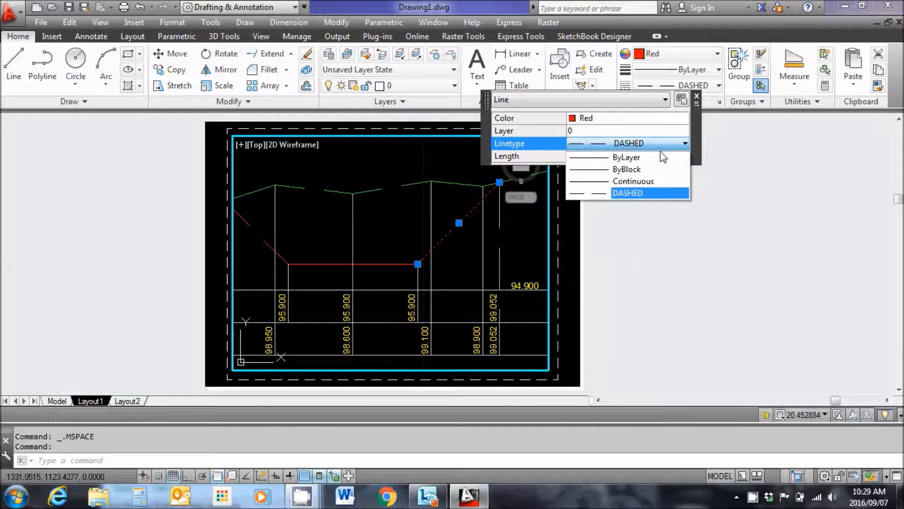
{"action": "left_click", "coordinate": [633, 182]}
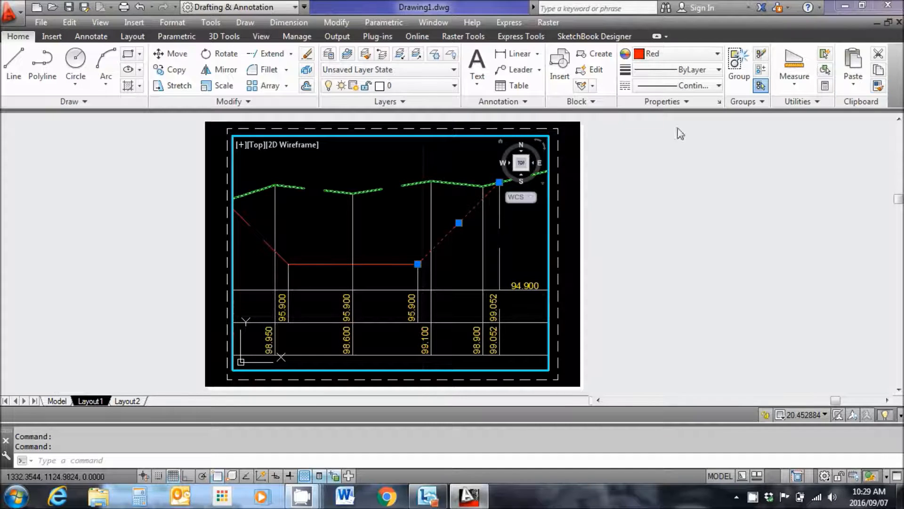
- Match the left red side slope's properties to the continuous red line
{"action": "double_click", "coordinate": [879, 89]}
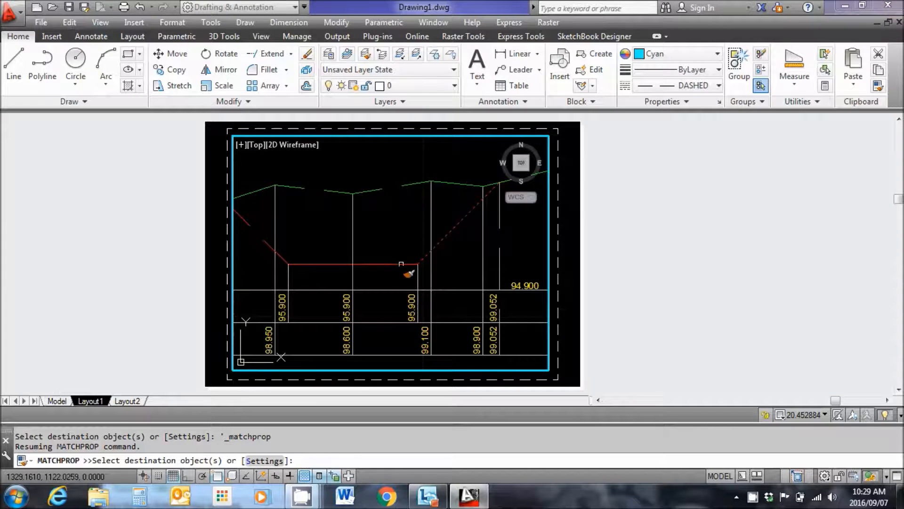
{"action": "left_click", "coordinate": [455, 229]}
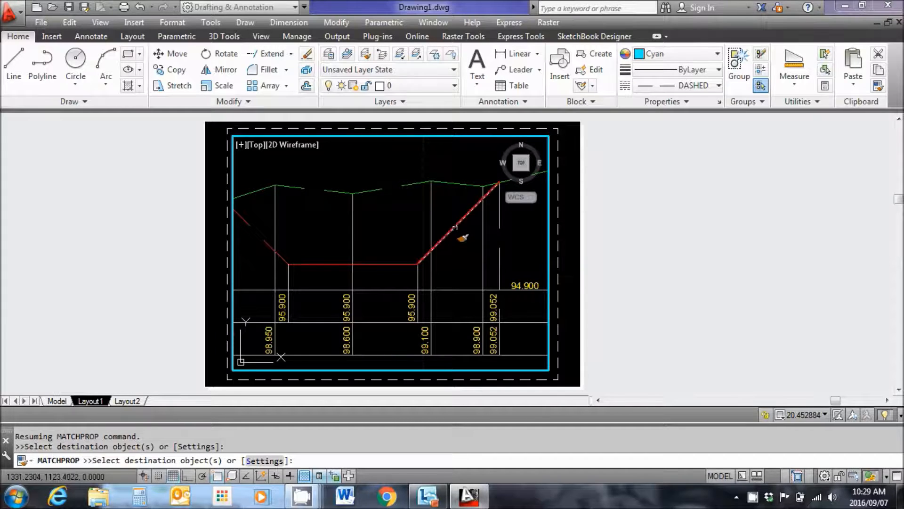
{"action": "left_click", "coordinate": [374, 264]}
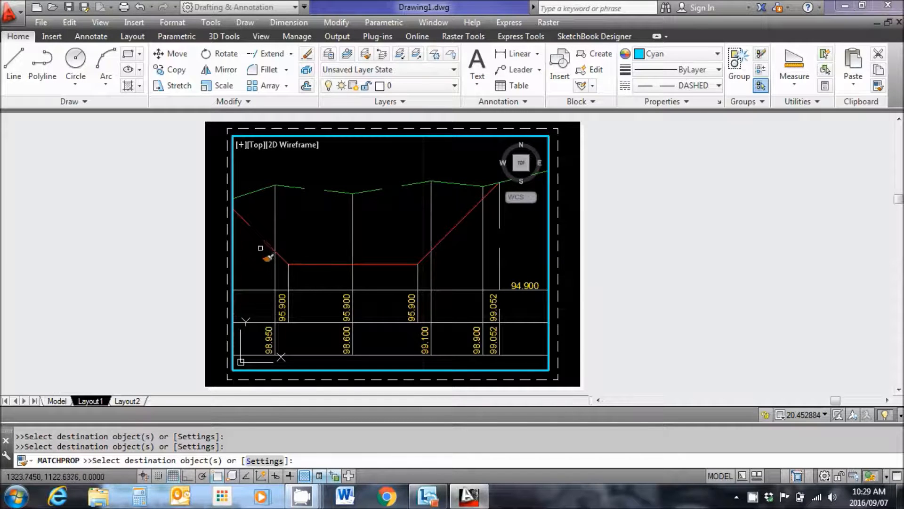
{"action": "right_click", "coordinate": [361, 230]}
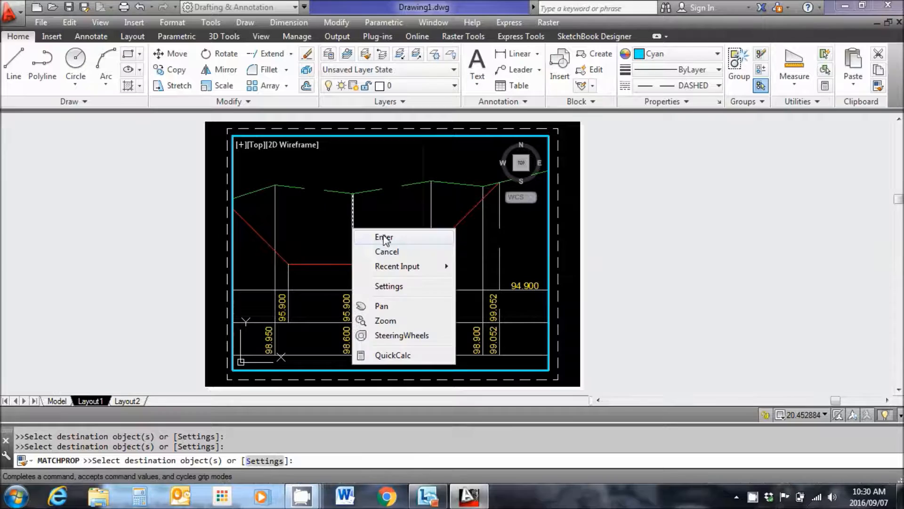
{"action": "left_click", "coordinate": [383, 237]}
- Zoom the cross-section in the viewport to a paper-space scale factor of 1xp
{"action": "scroll", "coordinate": [443, 237], "scroll_direction": "down", "scroll_amount": 3}
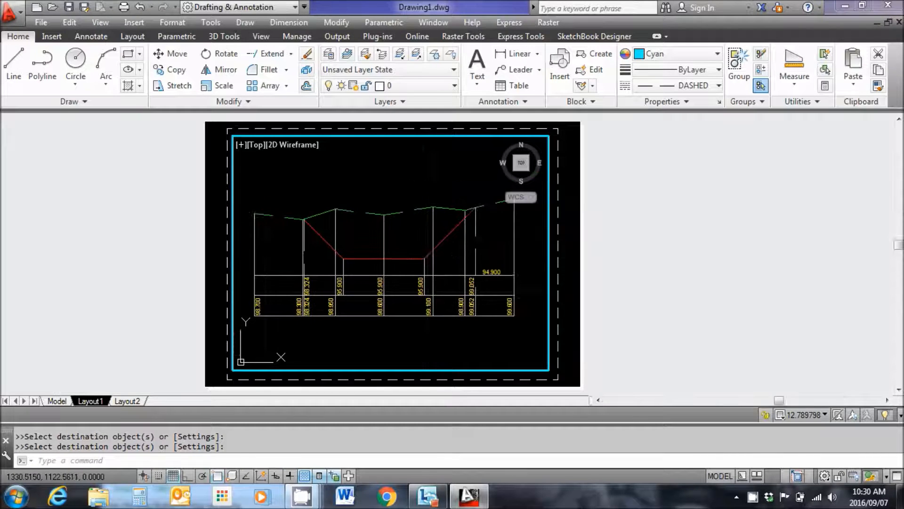
{"action": "middle_click_drag", "start_coordinate": [438, 237], "coordinate": [433, 247]}
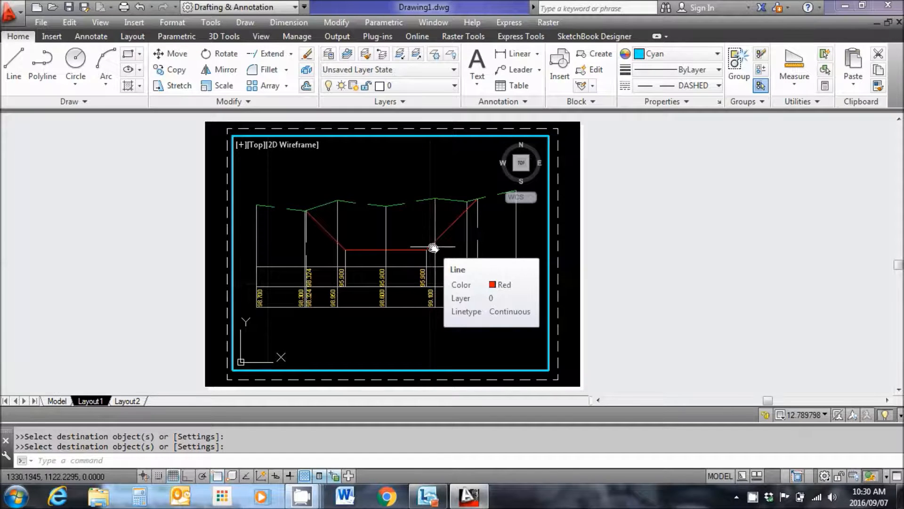
{"action": "type", "text": "z"}
{"action": "key", "text": "Return"}
{"action": "type", "text": "s"}
{"action": "key", "text": "Return"}
{"action": "type", "text": "1x"}
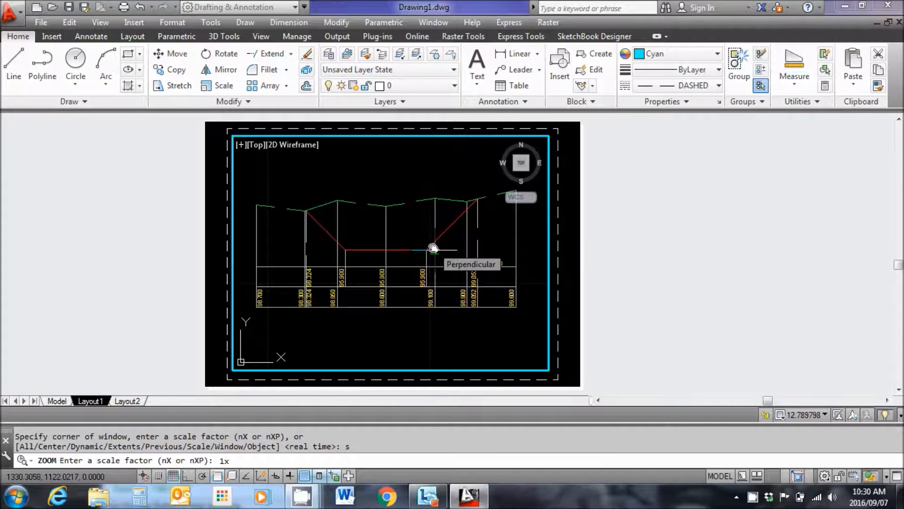
{"action": "type", "text": "p"}
{"action": "key", "text": "Return"}
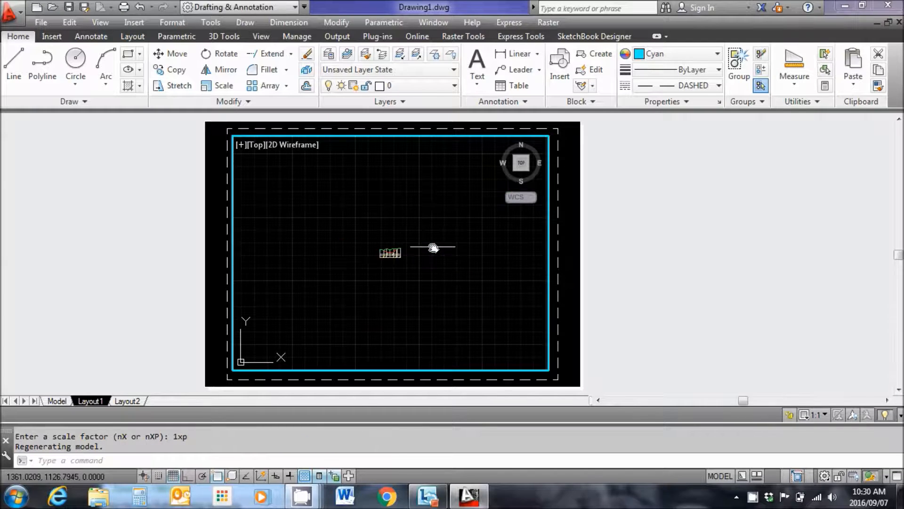
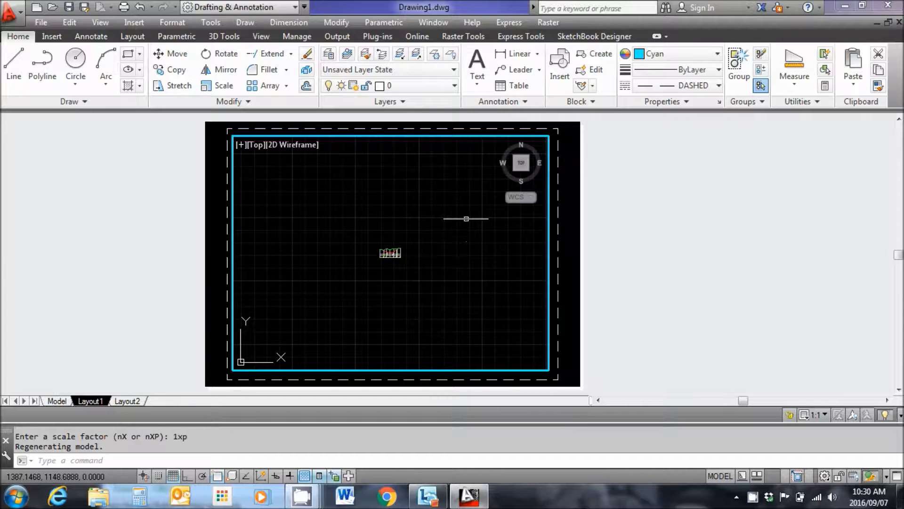
- Try a zoom scale factor of 0.1xp in the viewport
{"action": "key", "text": "Return"}
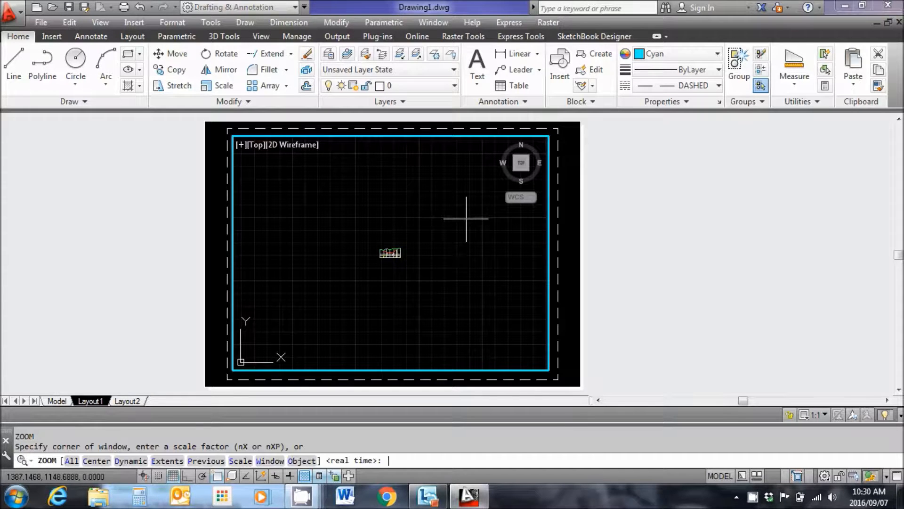
{"action": "key", "text": "Return"}
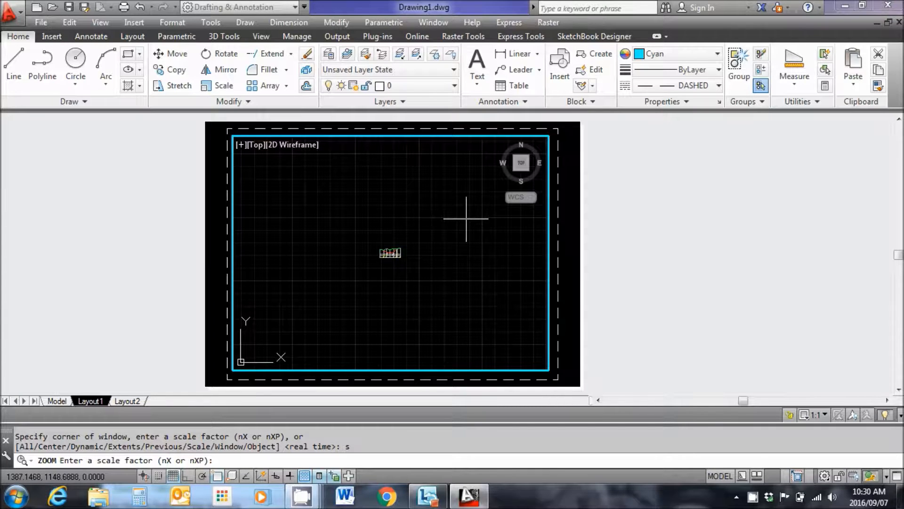
{"action": "type", "text": "0.1xp"}
{"action": "key", "text": "Return"}
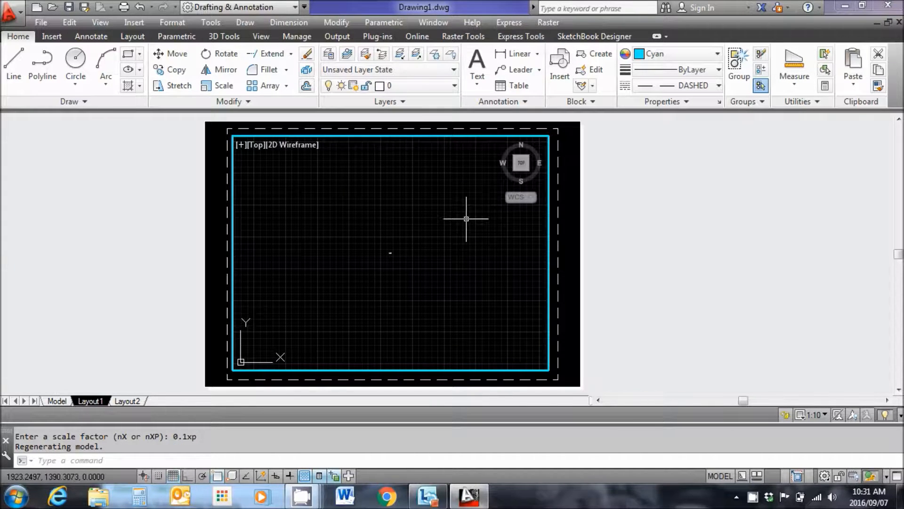
- Return the viewport to a zoom scale factor of 1xp
{"action": "type", "text": "z"}
{"action": "key", "text": "Return"}
{"action": "type", "text": "s"}
{"action": "key", "text": "Return"}
{"action": "type", "text": "1xp"}
{"action": "key", "text": "Return"}
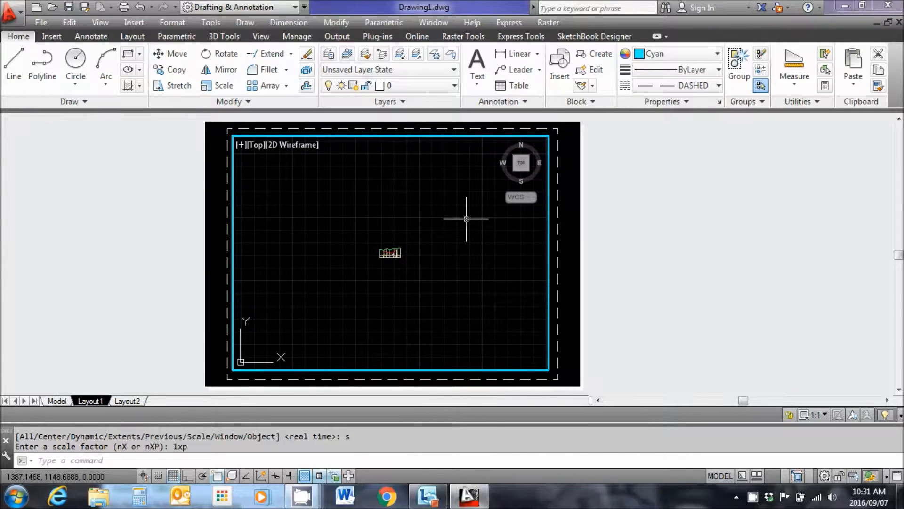
- Set the viewport's zoom scale factor to 10xp
{"action": "key", "text": "Return"}
{"action": "type", "text": "s"}
{"action": "key", "text": "Return"}
{"action": "type", "text": "10xp"}
{"action": "key", "text": "Return"}
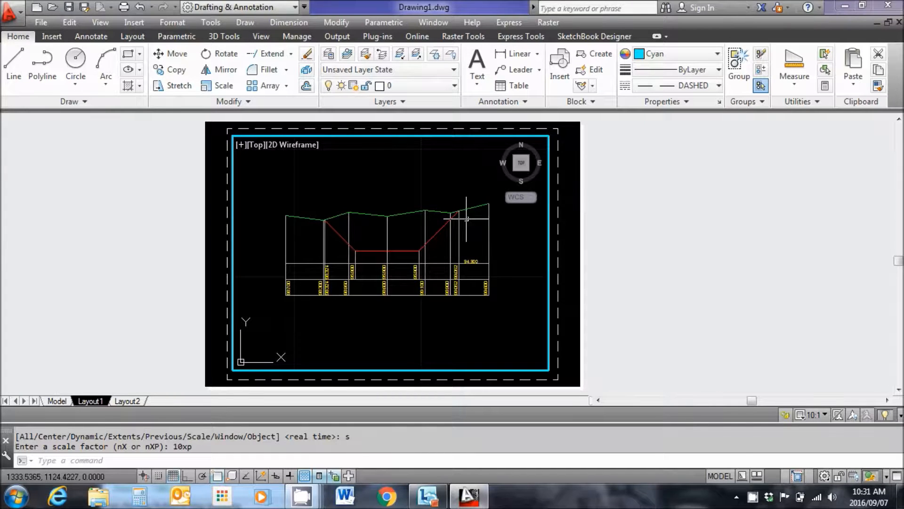
- Check the formation's plotted width with a temporary paper-space line between the red formation line's ends, and delete that line
{"action": "left_click", "coordinate": [725, 474]}
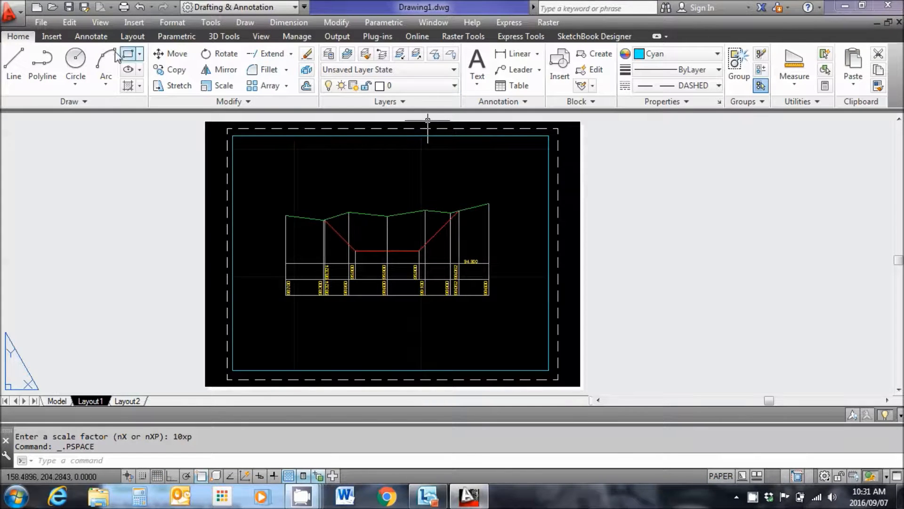
{"action": "left_click", "coordinate": [14, 64]}
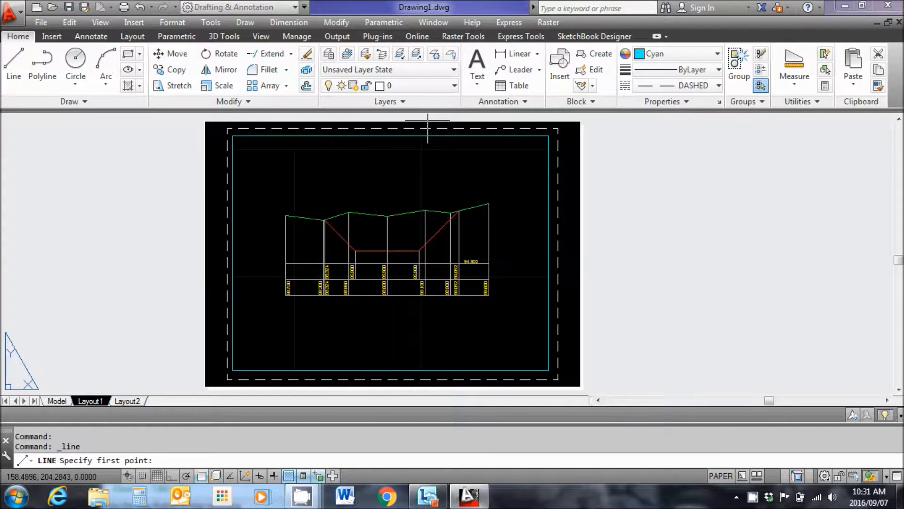
{"action": "left_click", "coordinate": [356, 251]}
{"action": "left_click", "coordinate": [420, 251]}
{"action": "right_click", "coordinate": [424, 252]}
{"action": "left_click", "coordinate": [459, 262]}
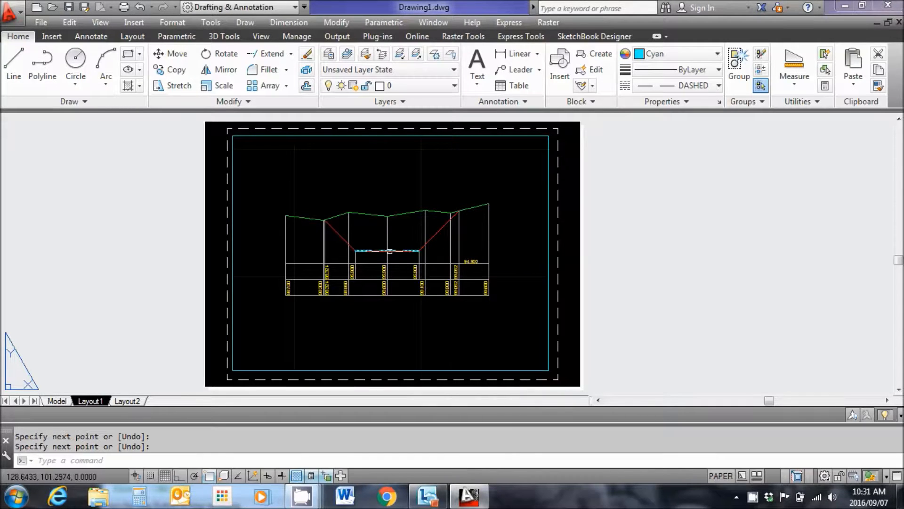
{"action": "left_click", "coordinate": [396, 250]}
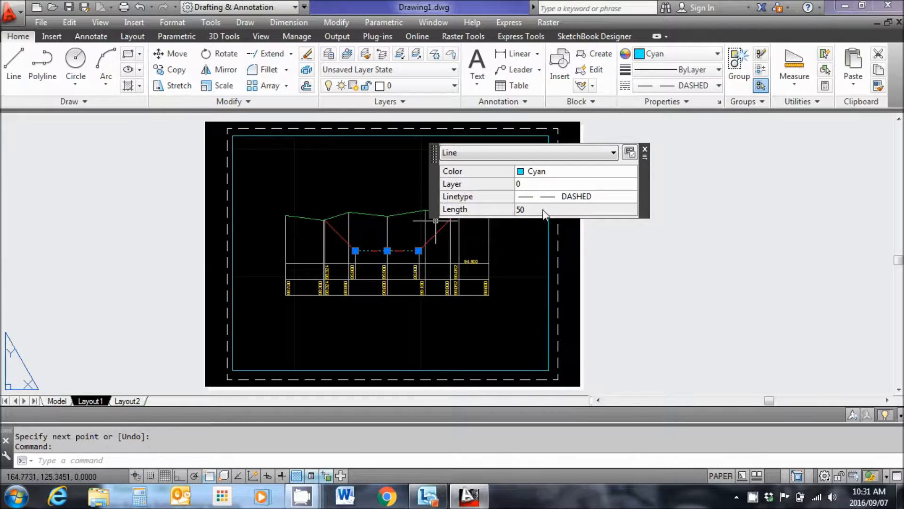
{"action": "left_click", "coordinate": [645, 149]}
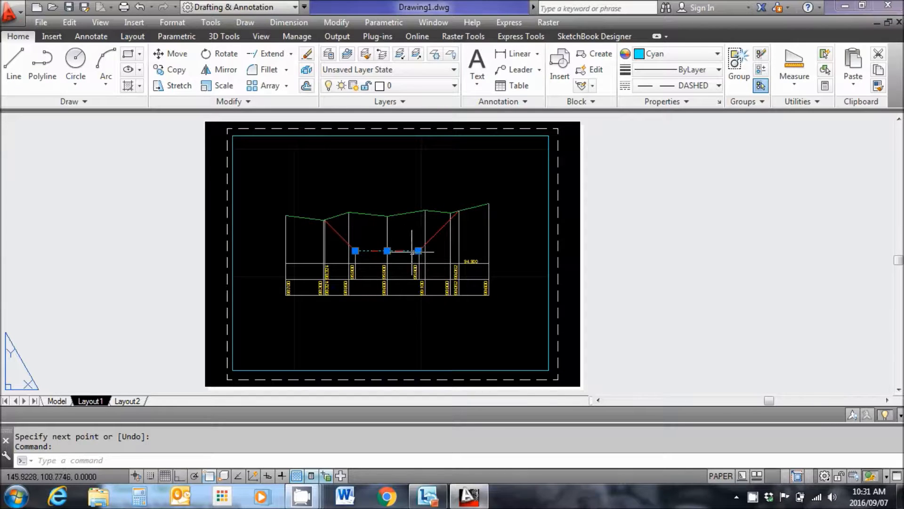
{"action": "key", "text": "Delete"}
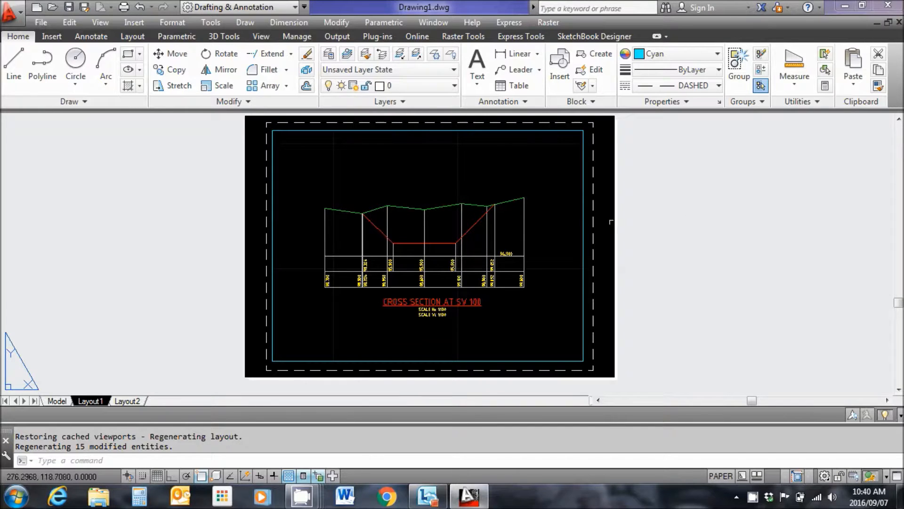
- Examine the level text in the table rows and the title CROSS SECTION AT SV 100 with its scale notes
{"action": "scroll", "coordinate": [435, 282], "scroll_direction": "up", "scroll_amount": 4}
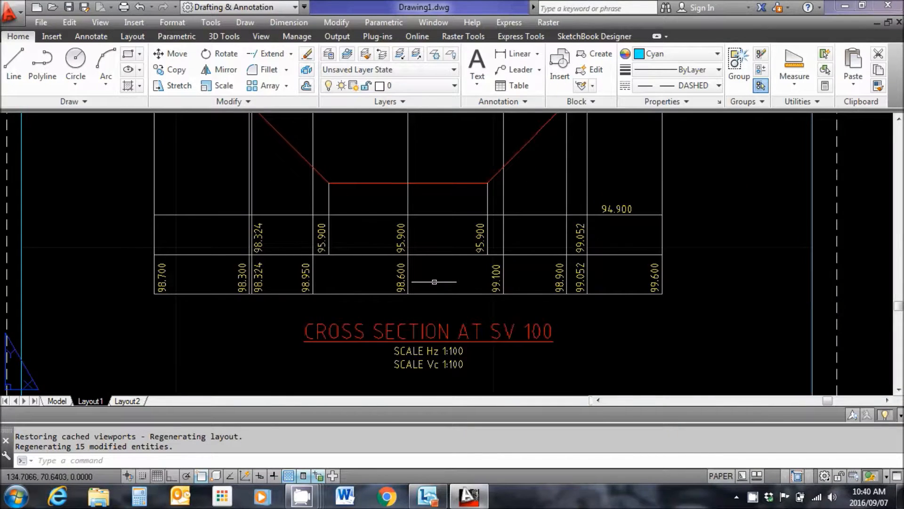
{"action": "scroll", "coordinate": [434, 282], "scroll_direction": "up", "scroll_amount": 2}
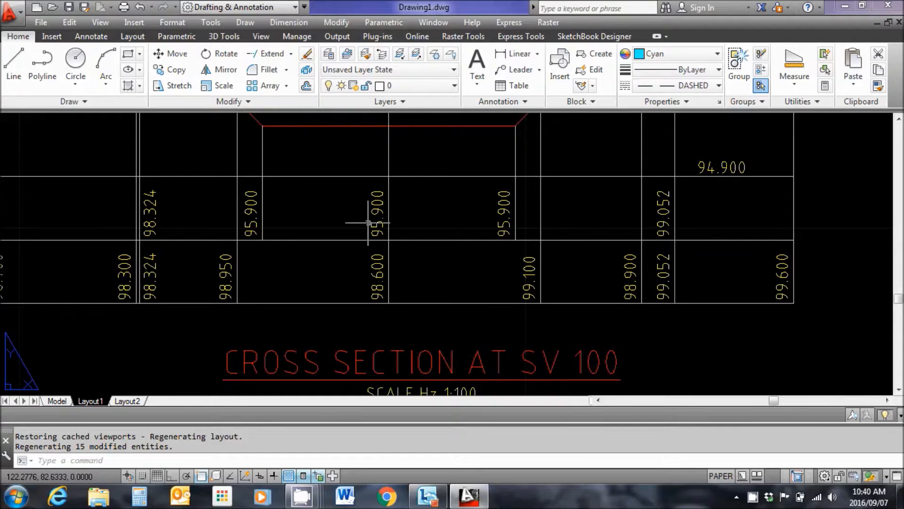
{"action": "scroll", "coordinate": [405, 213], "scroll_direction": "down", "scroll_amount": 4}
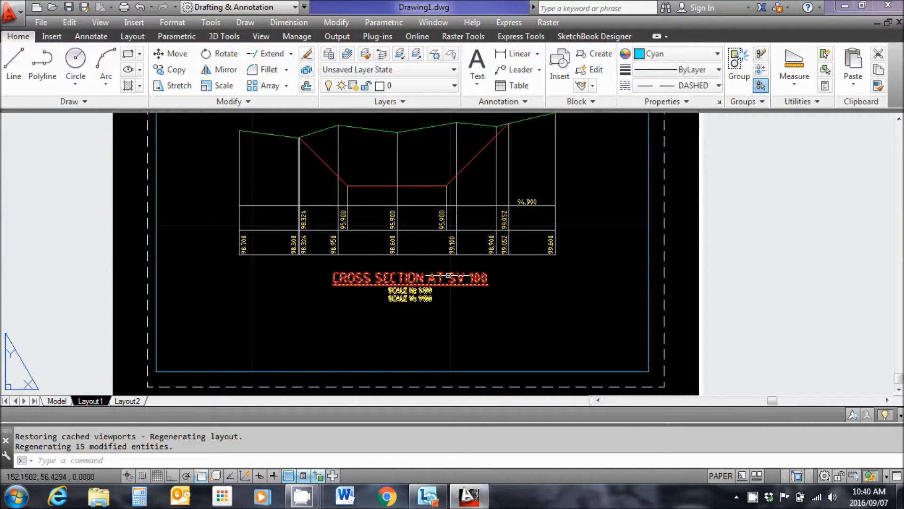
{"action": "scroll", "coordinate": [432, 289], "scroll_direction": "up", "scroll_amount": 2}
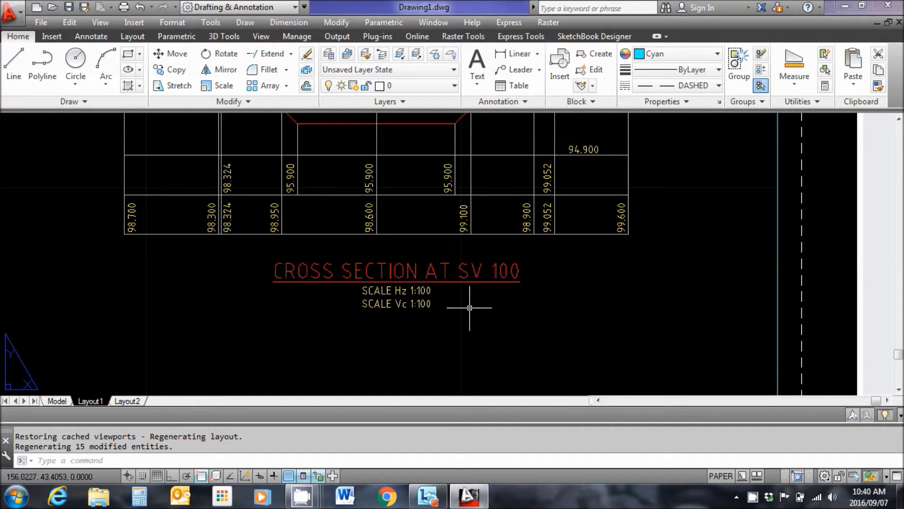
{"action": "scroll", "coordinate": [470, 307], "scroll_direction": "down", "scroll_amount": 5}
{"action": "scroll", "coordinate": [449, 304], "scroll_direction": "up", "scroll_amount": 1}
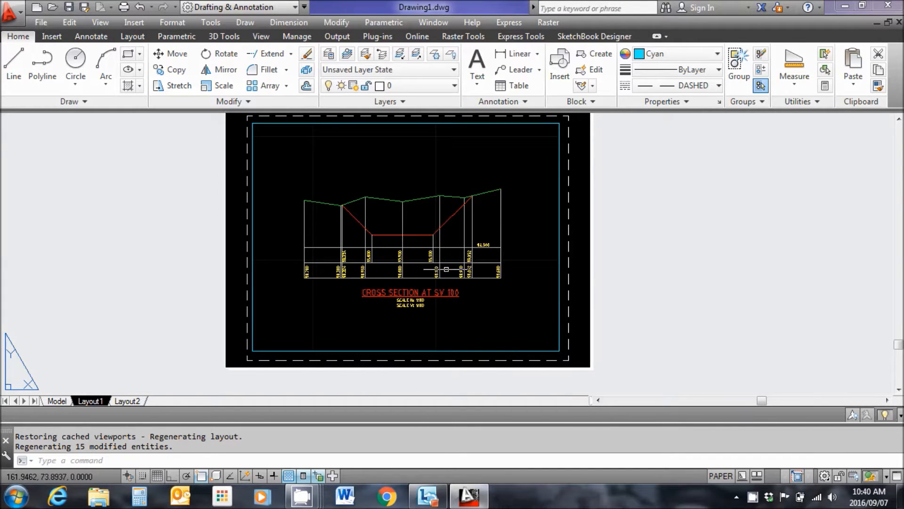
- Preview Layout1's DWG To PDF.pc3 plot, and close the plot settings without plotting
{"action": "left_click", "coordinate": [124, 8]}
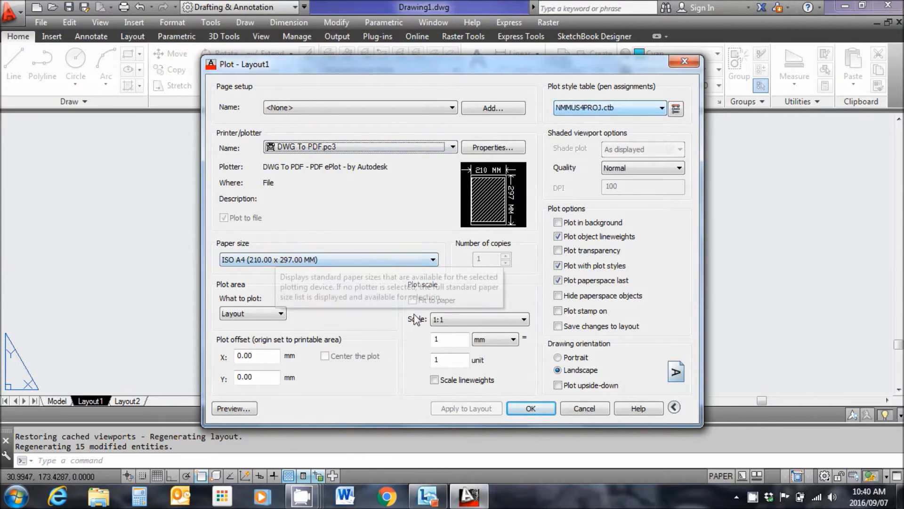
{"action": "left_click", "coordinate": [240, 409]}
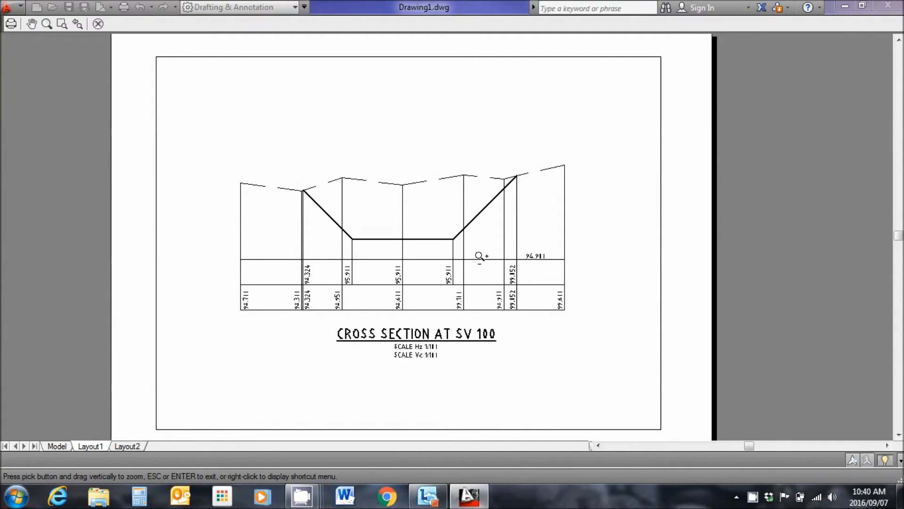
{"action": "right_click", "coordinate": [609, 237]}
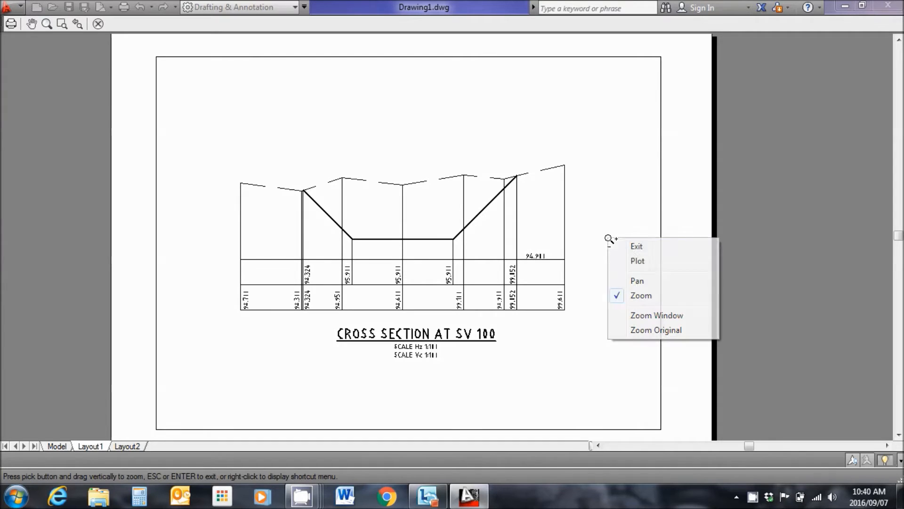
{"action": "left_click", "coordinate": [635, 247]}
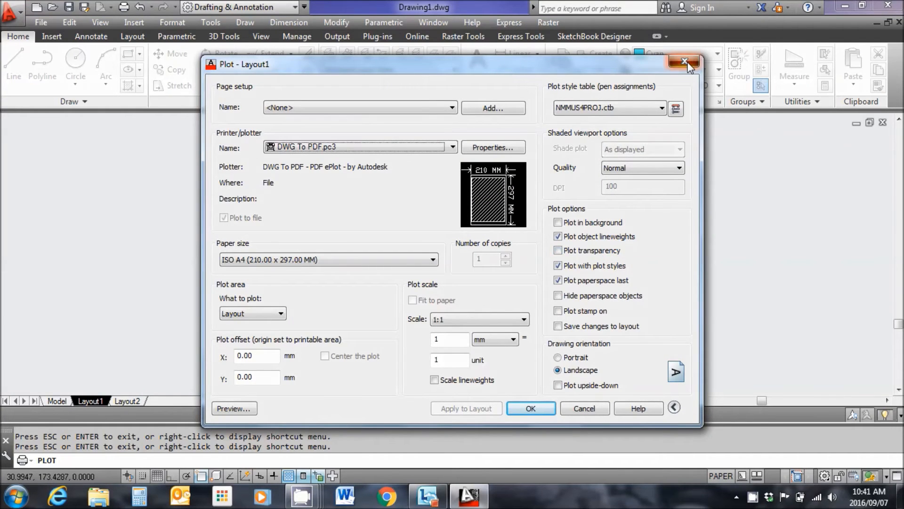
{"action": "left_click", "coordinate": [685, 62]}
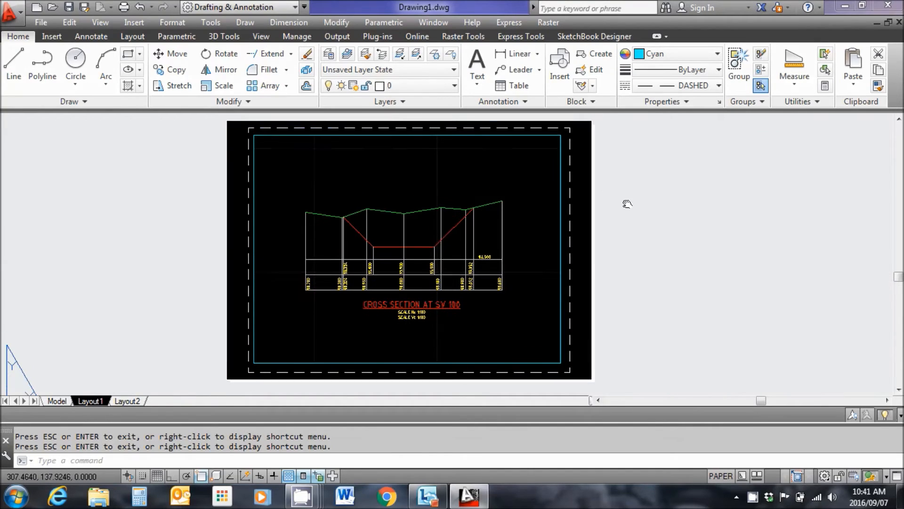